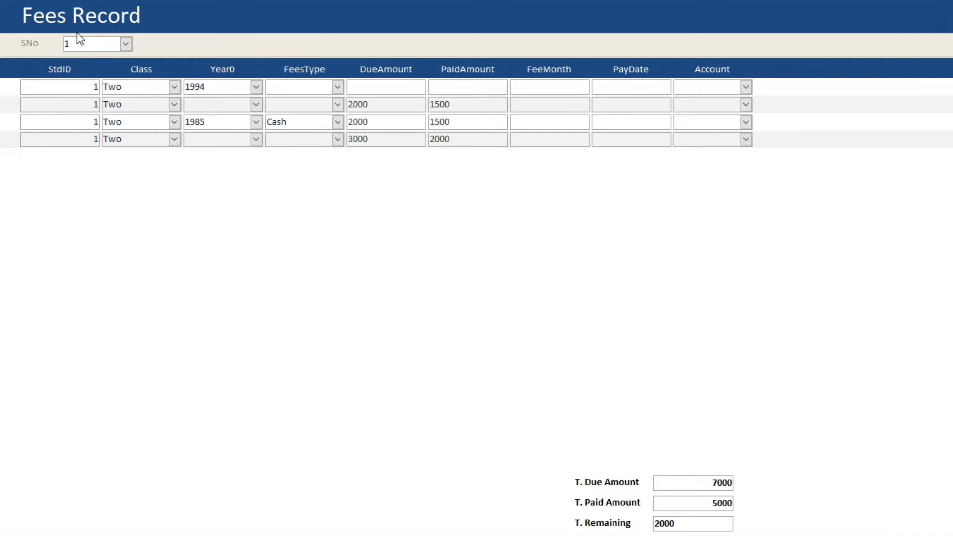
- Switch the Fees Record form between student 3 and student 1, then select the first row's Class value
left_click(125, 46)
left_click(106, 73)
left_click(124, 45)
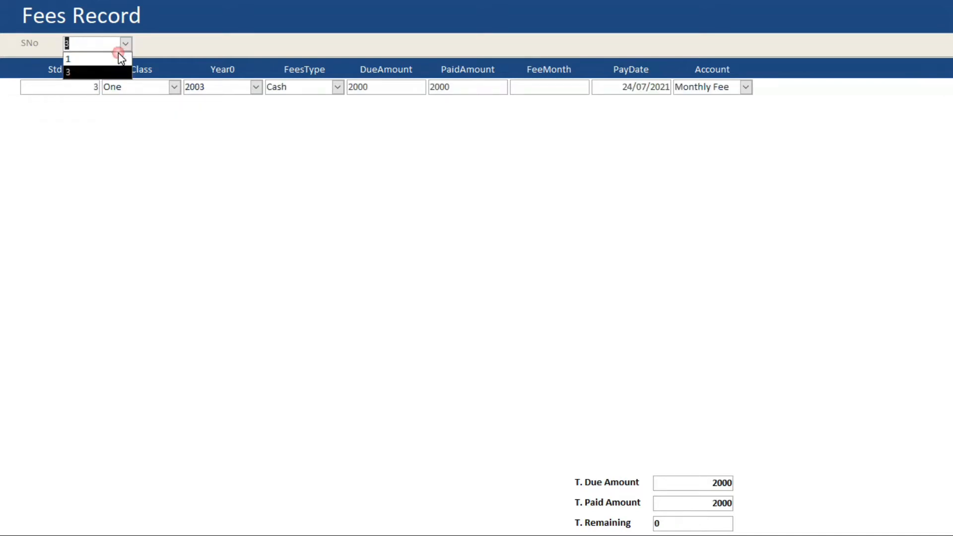
left_click(114, 59)
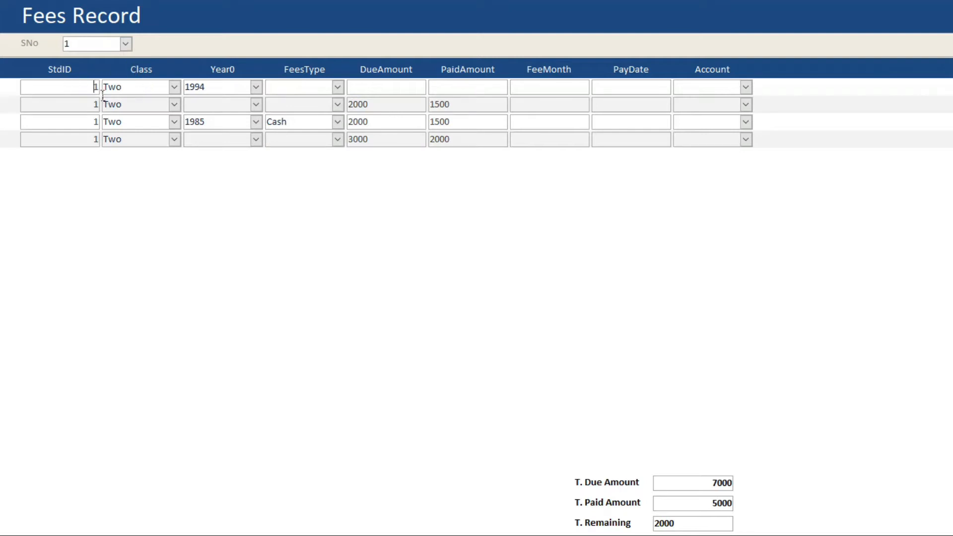
double_click(121, 87)
- Try to open the Fees Record form in design view, reopening it from the main menu
right_click(424, 215)
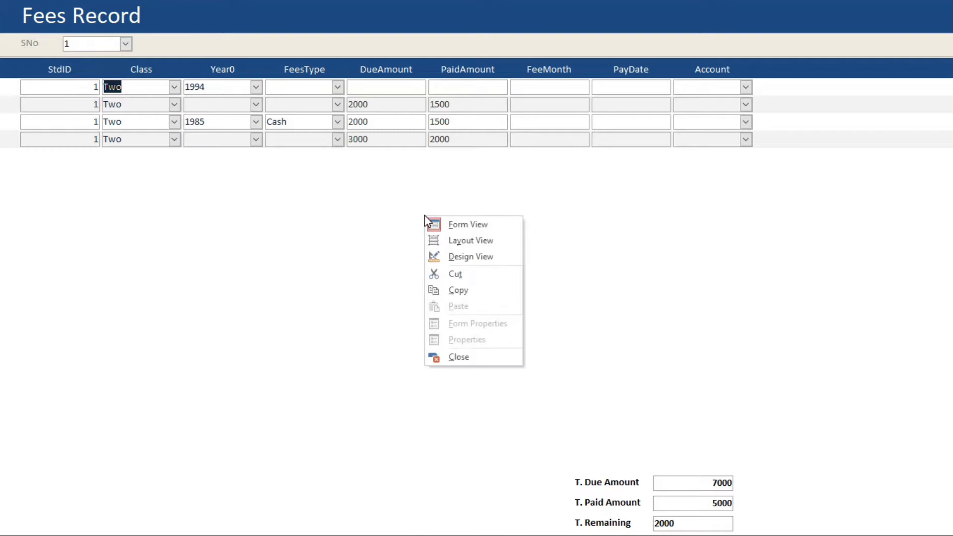
left_click(384, 218)
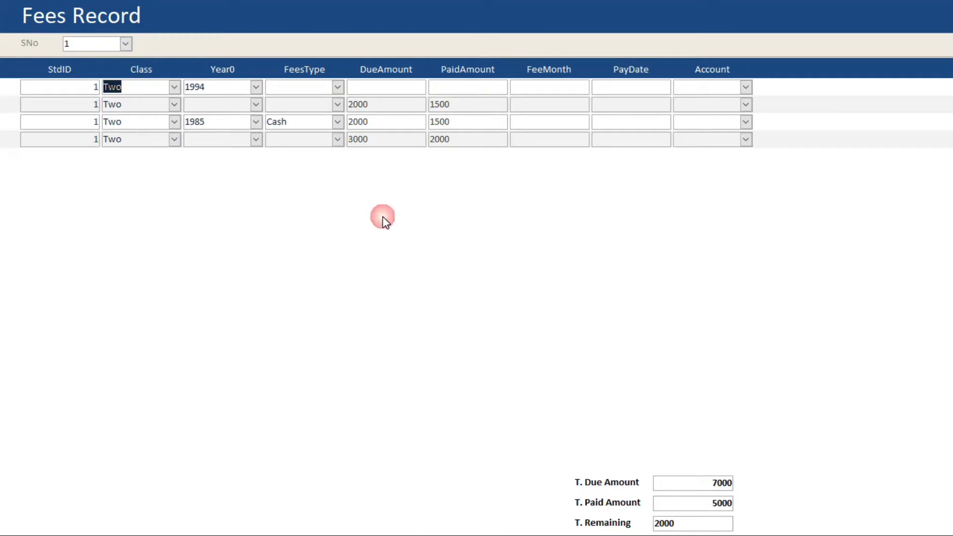
right_click(383, 217)
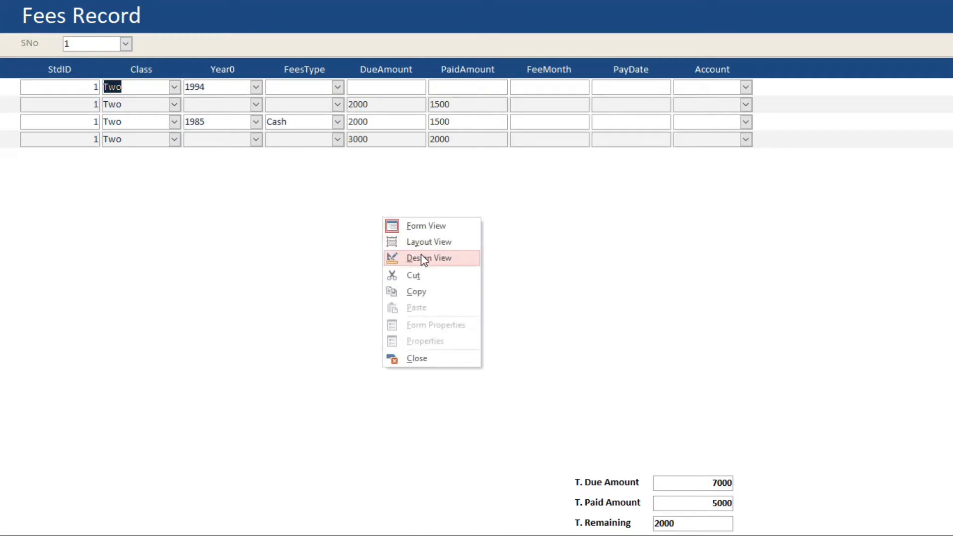
left_click(421, 255)
left_click(220, 126)
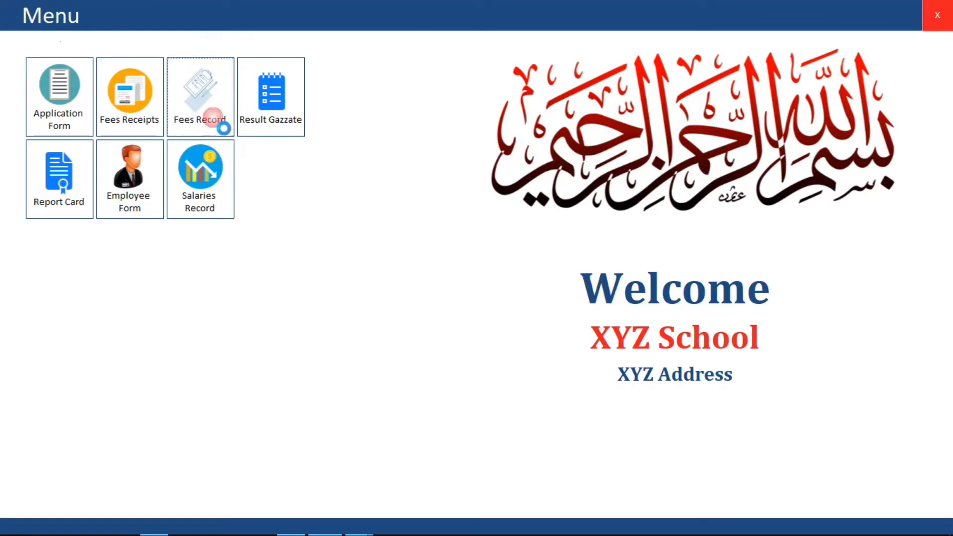
right_click(307, 225)
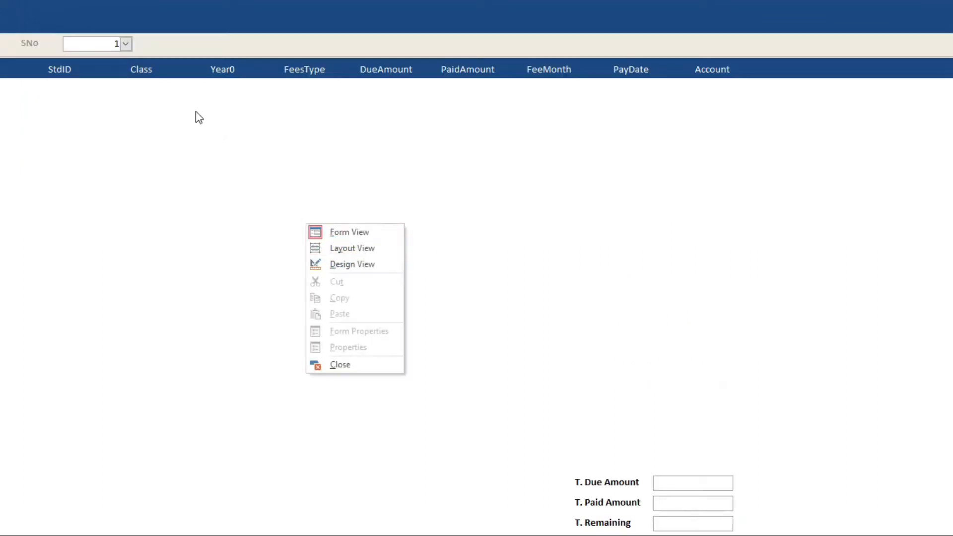
- Show student 1's fee records and move through the Year0 fields of rows 2 and 4
left_click(124, 46)
left_click(99, 59)
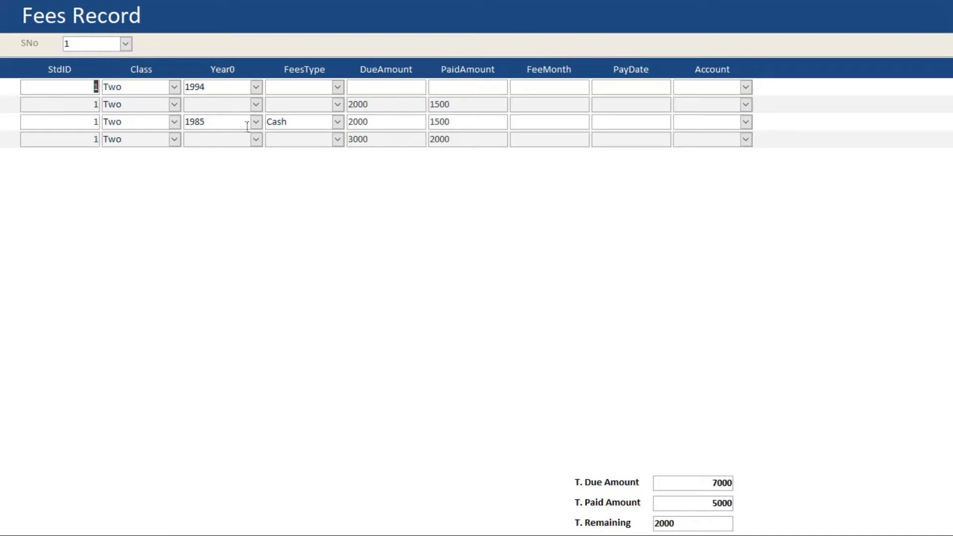
right_click(293, 212)
left_click(219, 104)
left_click(219, 103)
left_click(239, 142)
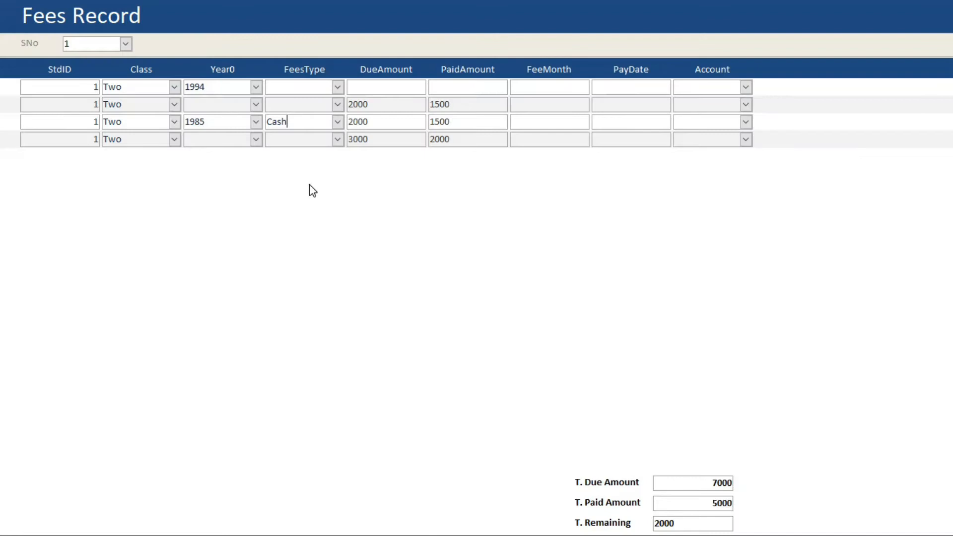
- Close Fees Record, open fmMenu in Design View, and generate a quick report from it
right_click(310, 186)
left_click(352, 326)
right_click(335, 194)
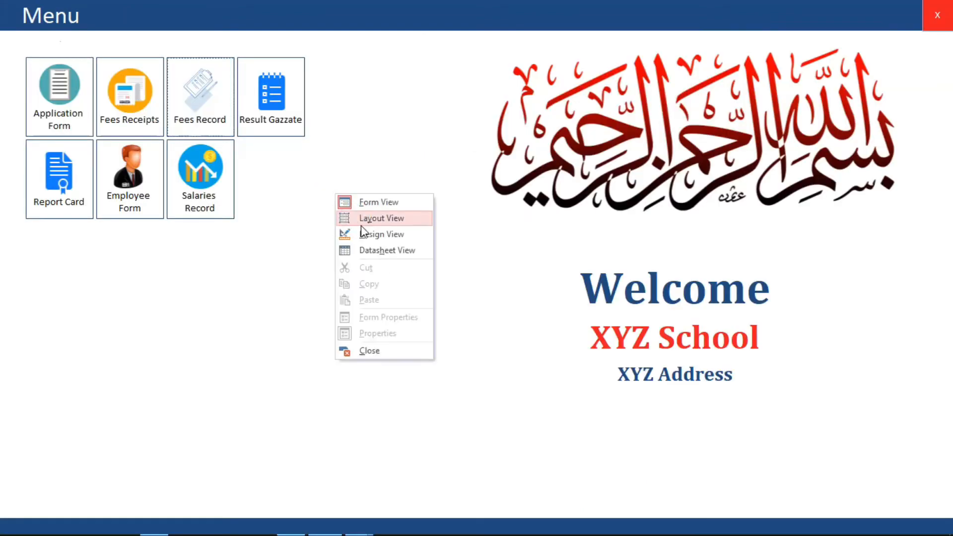
left_click(365, 234)
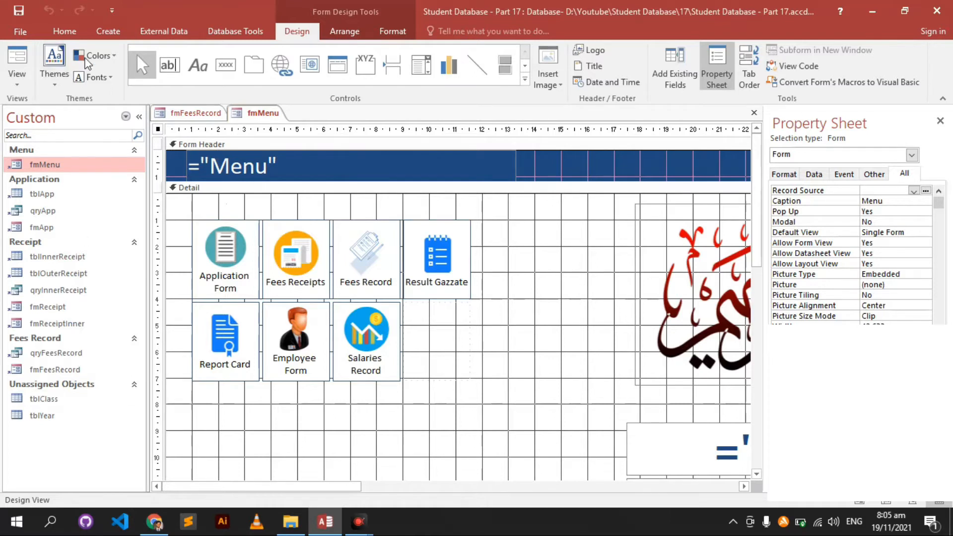
left_click(108, 31)
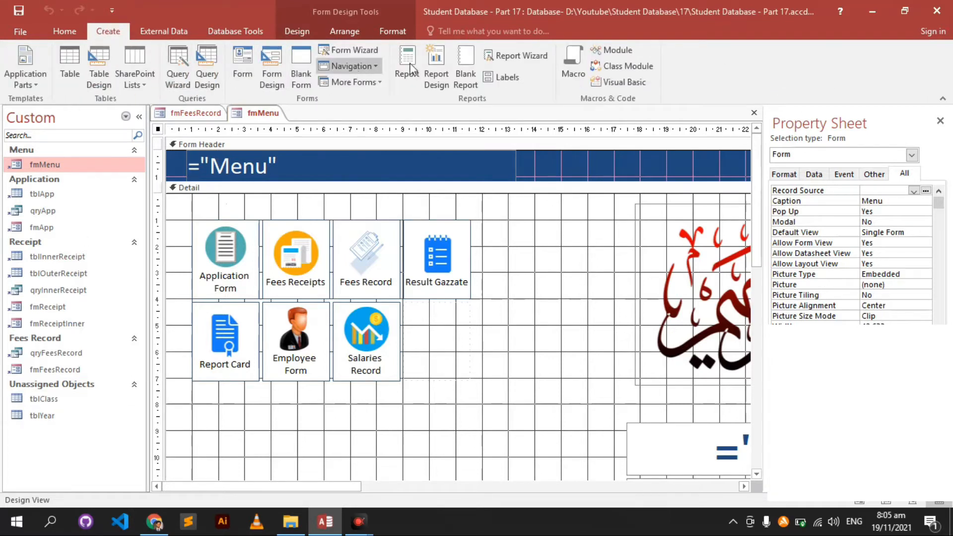
left_click(420, 73)
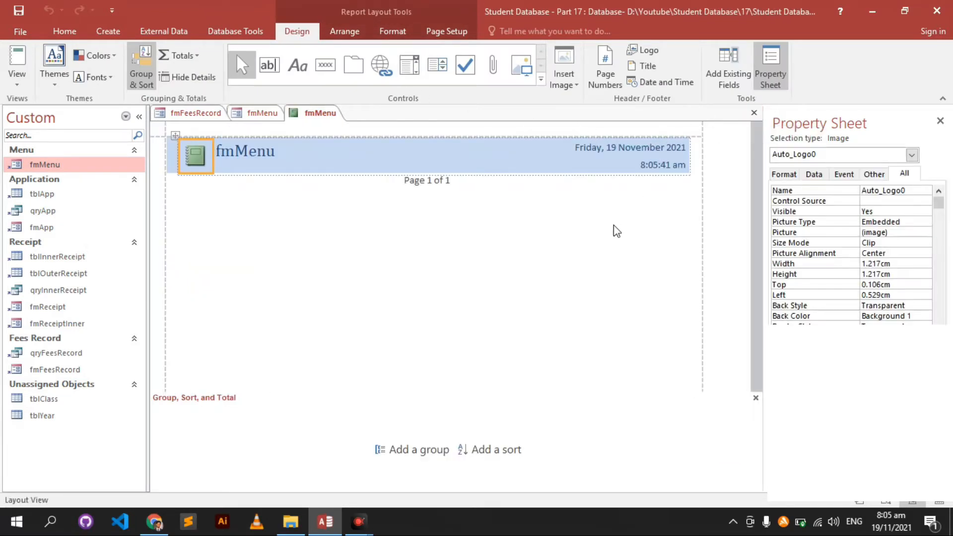
- Switch the new report to Design View and start editing its title label
right_click(505, 238)
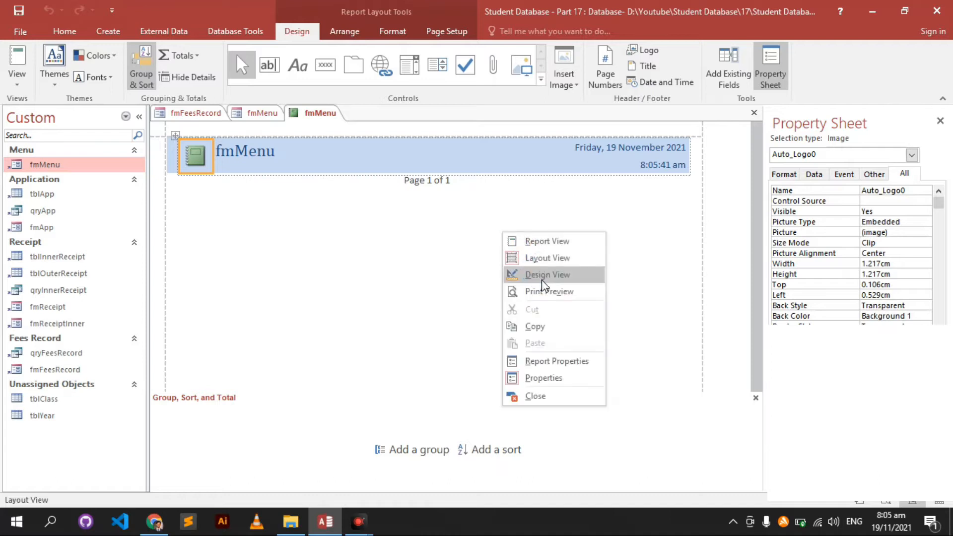
left_click(526, 272)
left_click(318, 183)
left_click(249, 164)
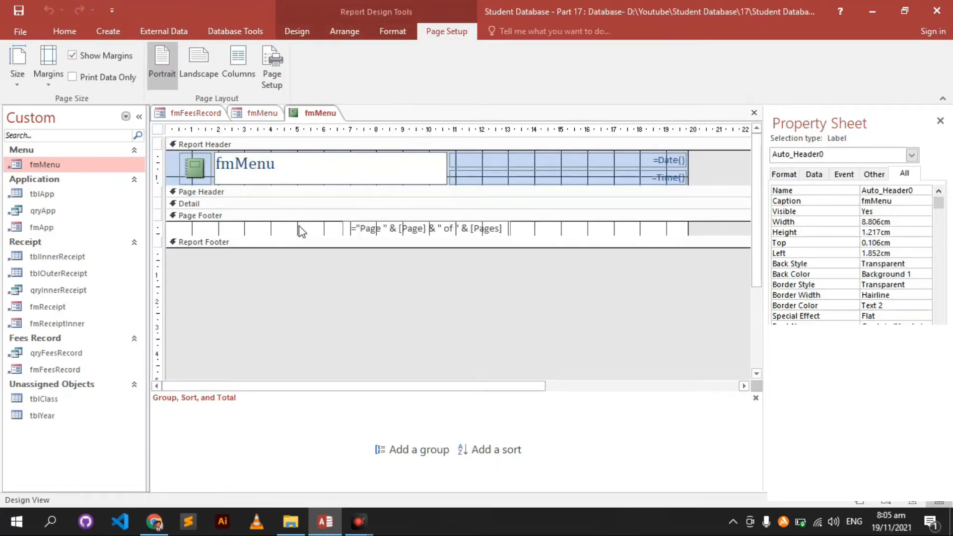
- Fill the Report Header section with white, then select the report to view its properties
left_click(204, 145)
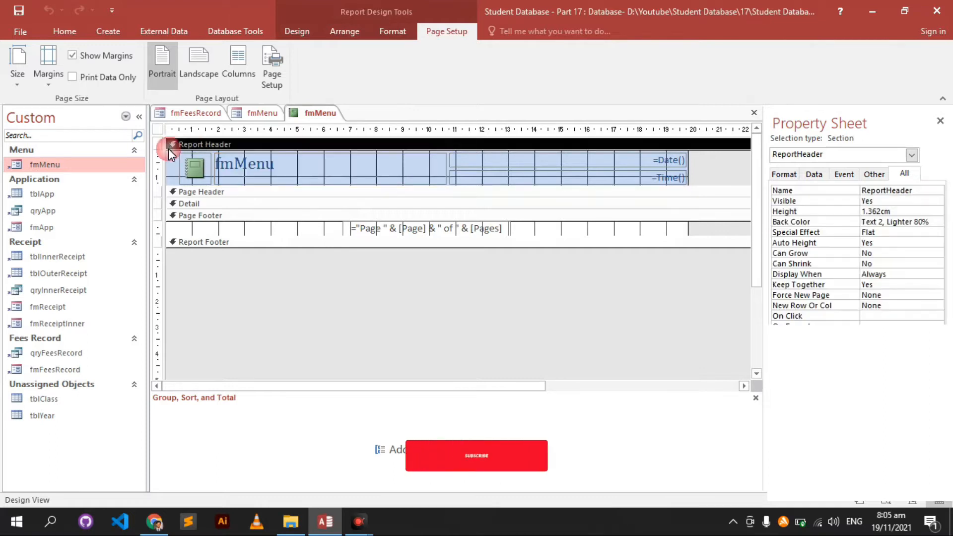
left_click(392, 31)
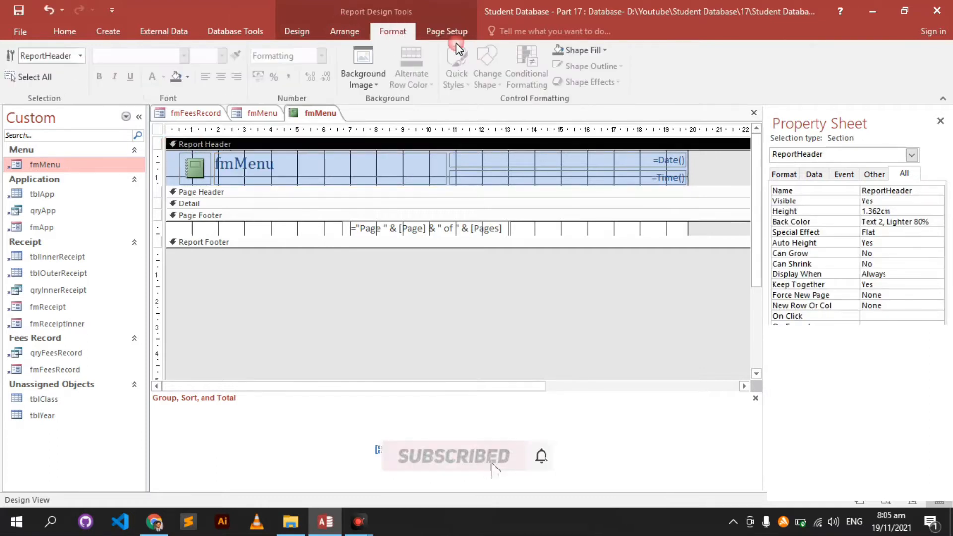
left_click(579, 50)
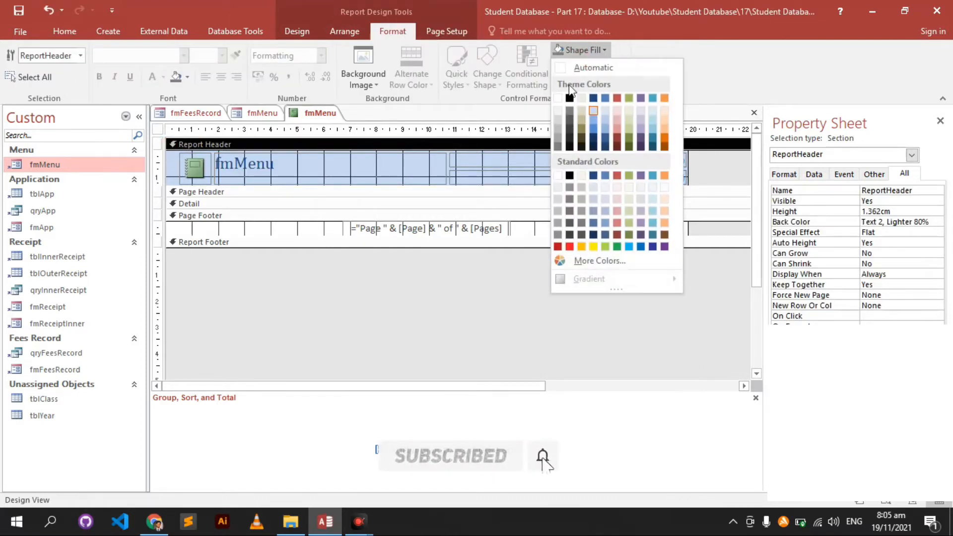
left_click(558, 175)
left_click(263, 216)
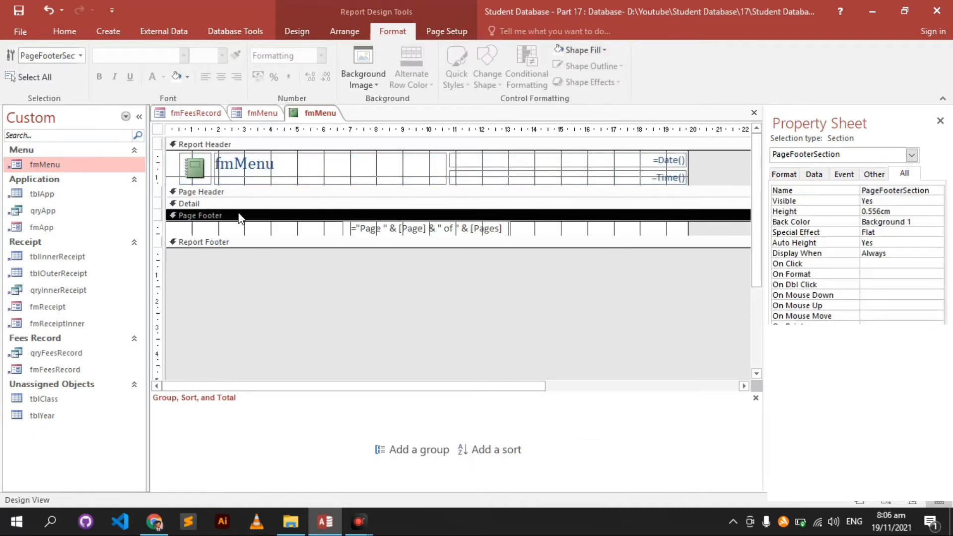
left_click(518, 268)
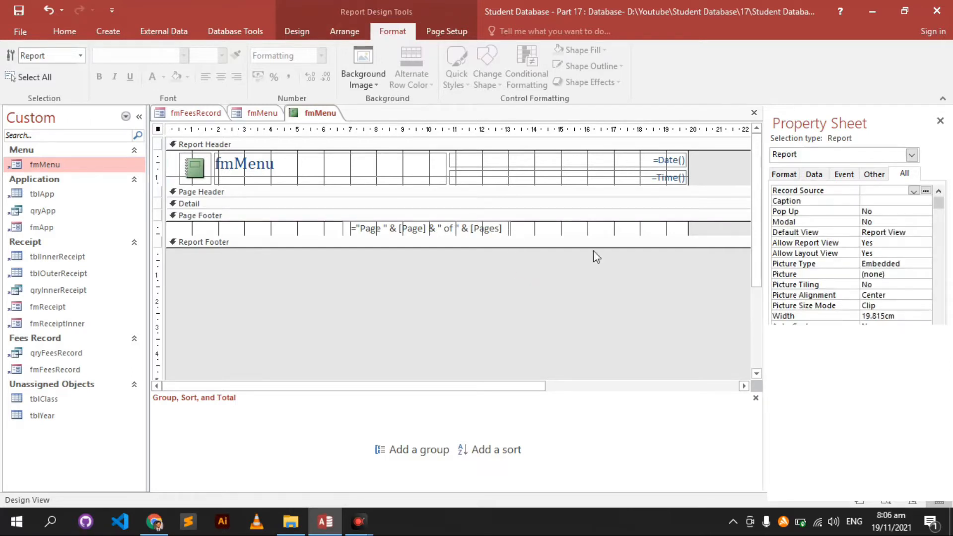
- Set the report's Record Source to qryFeesRecord
left_click(906, 194)
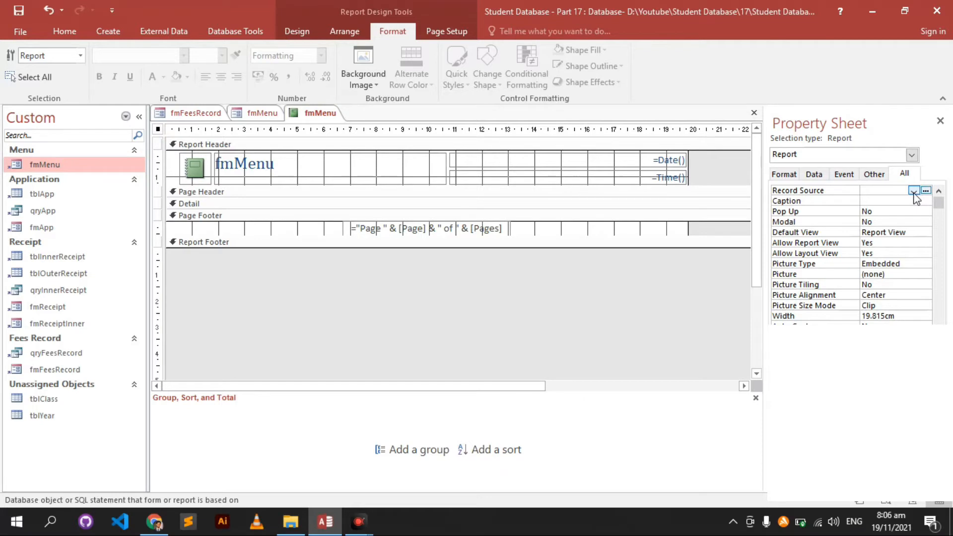
left_click(914, 192)
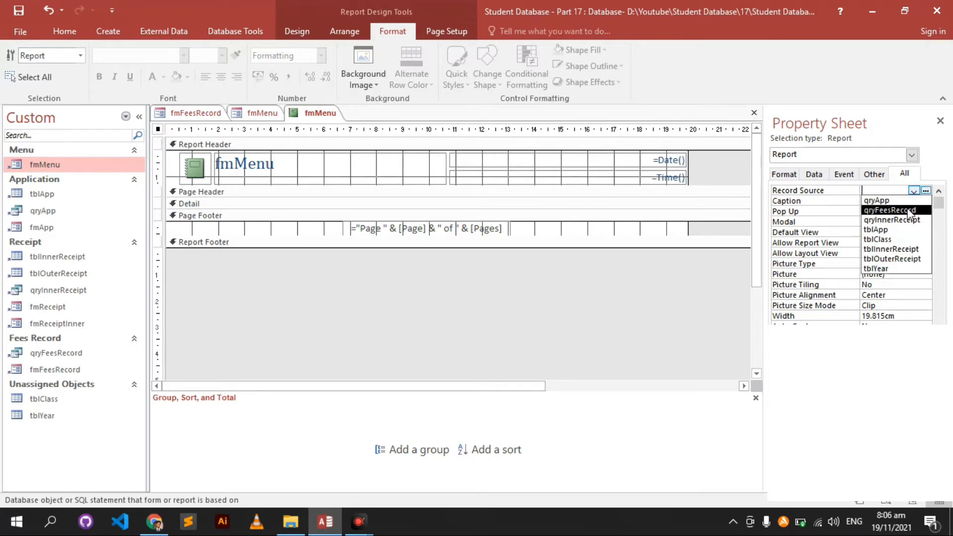
left_click(909, 211)
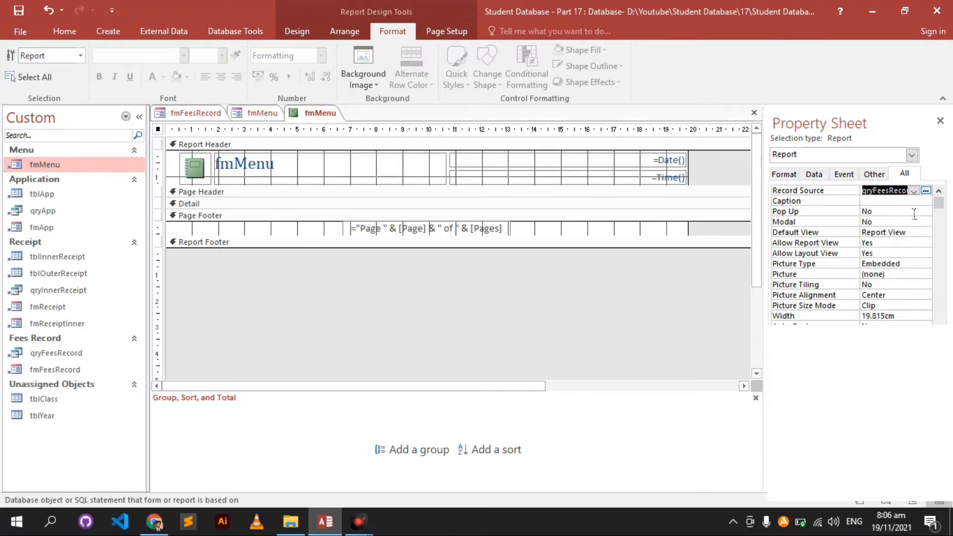
- Confirm fmFeesRecord's Record Source in its Design View, then return to the report
double_click(72, 372)
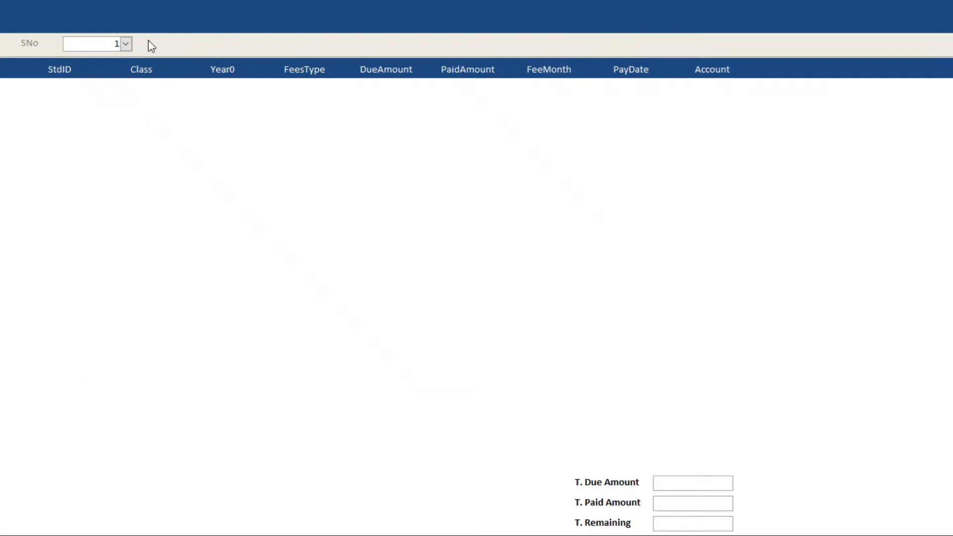
right_click(475, 194)
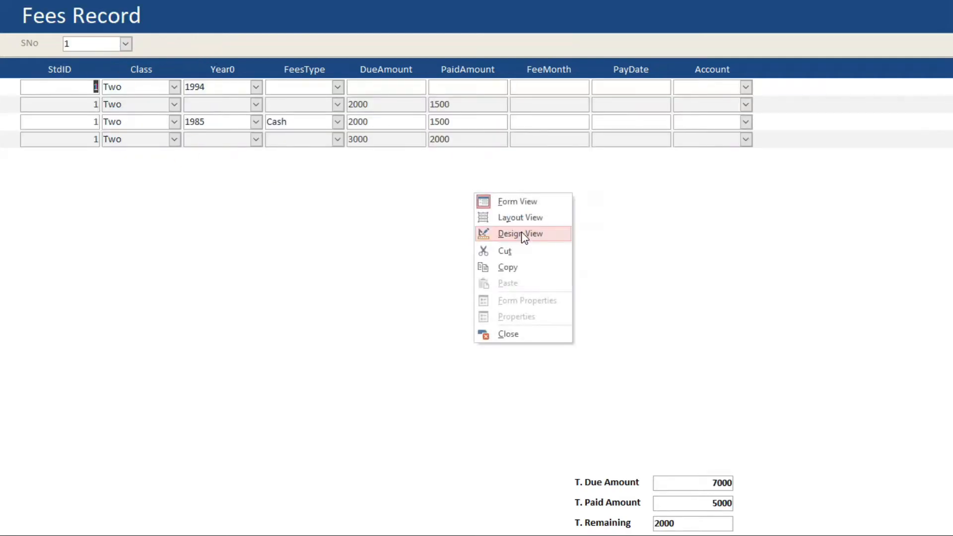
left_click(520, 233)
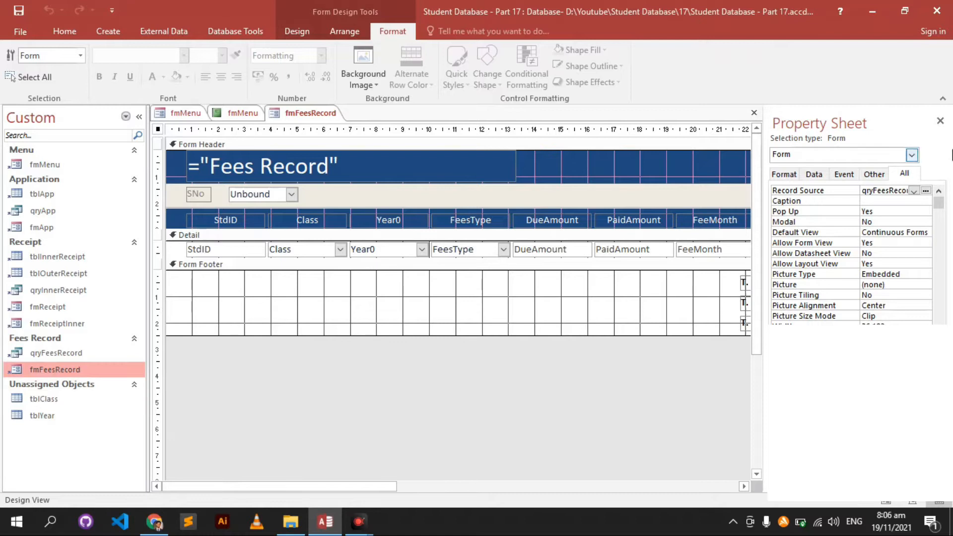
left_click(874, 191)
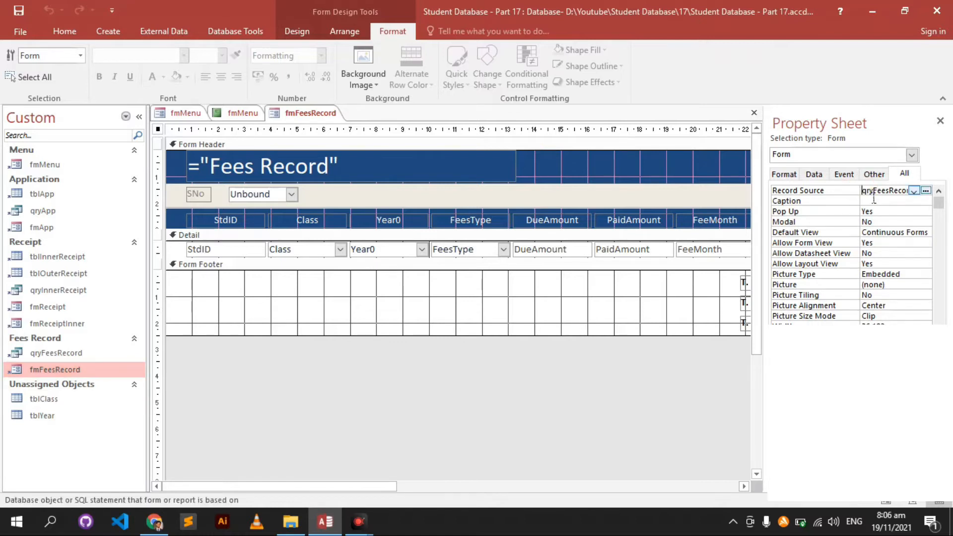
left_click_drag(861, 191, 844, 192)
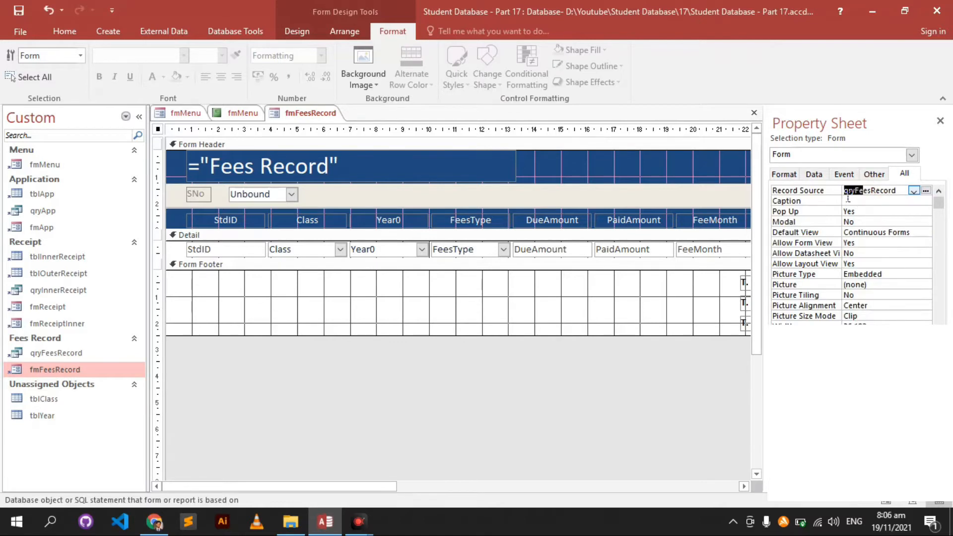
left_click(249, 117)
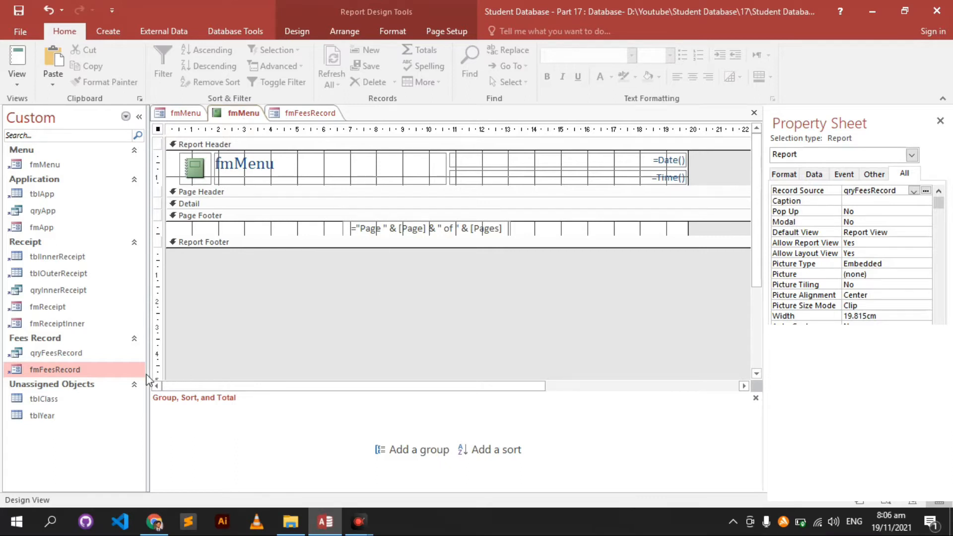
- Save the new report as rptFeesRecord
key("ctrl+s")
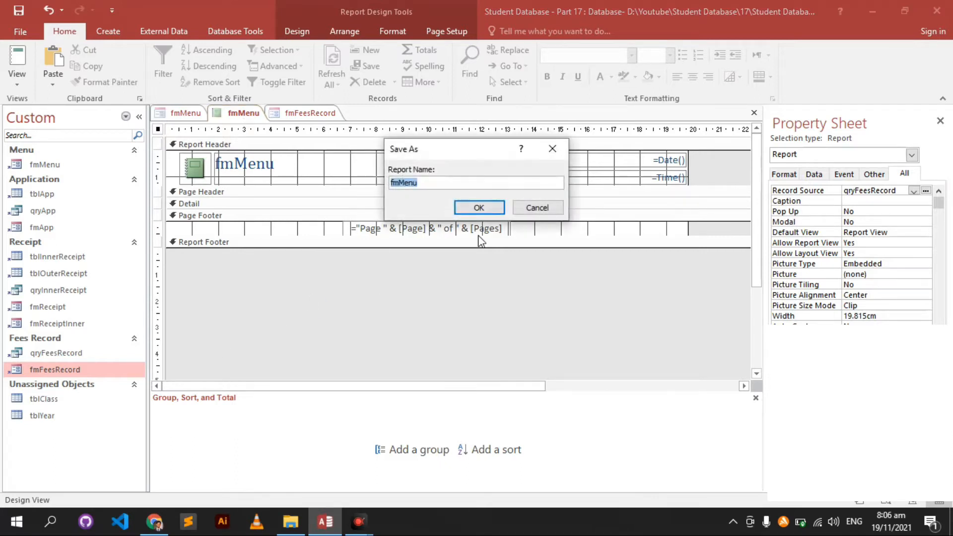
type("rp")
type("d")
key("Return")
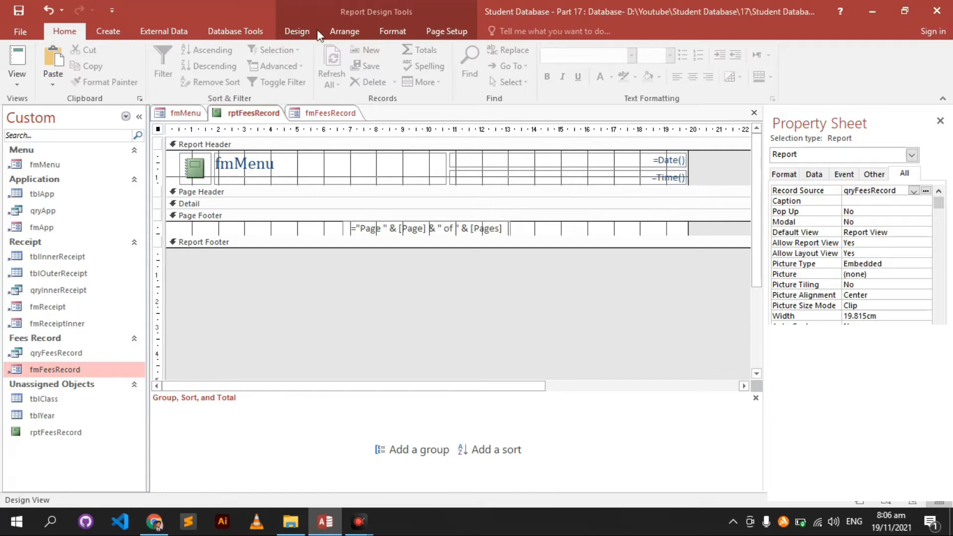
- Open the qryFeesRecord field list, select StdID through Balance, and enlarge the Detail section
left_click(297, 31)
left_click(673, 70)
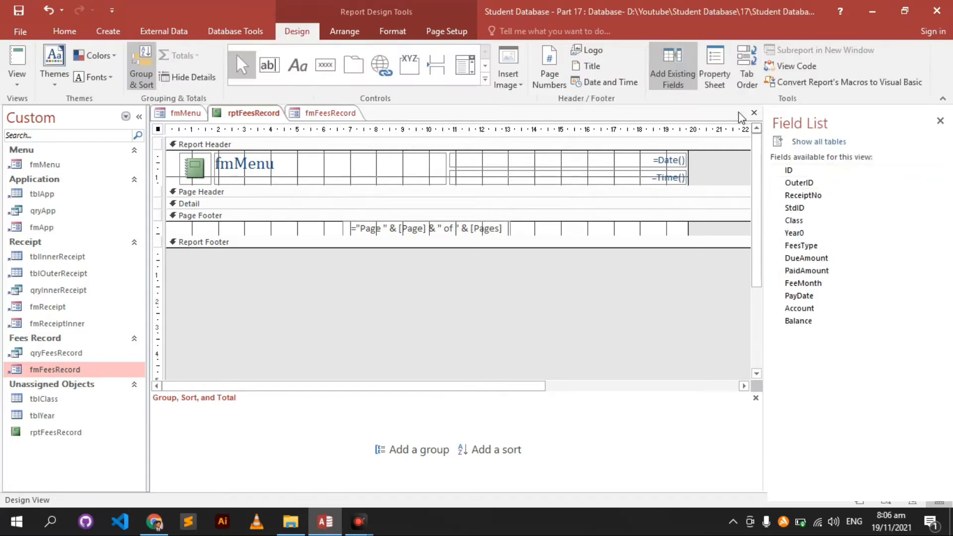
left_click(790, 171)
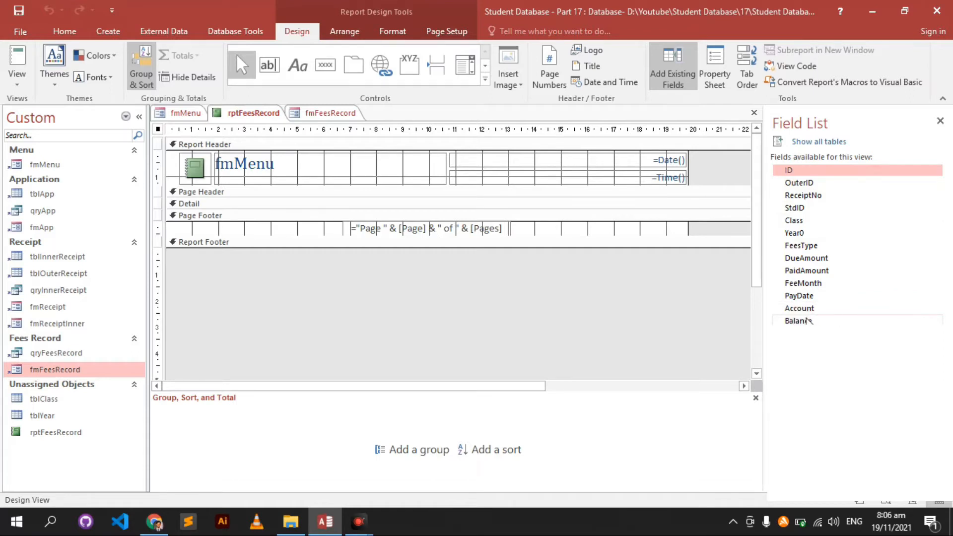
left_click(799, 308)
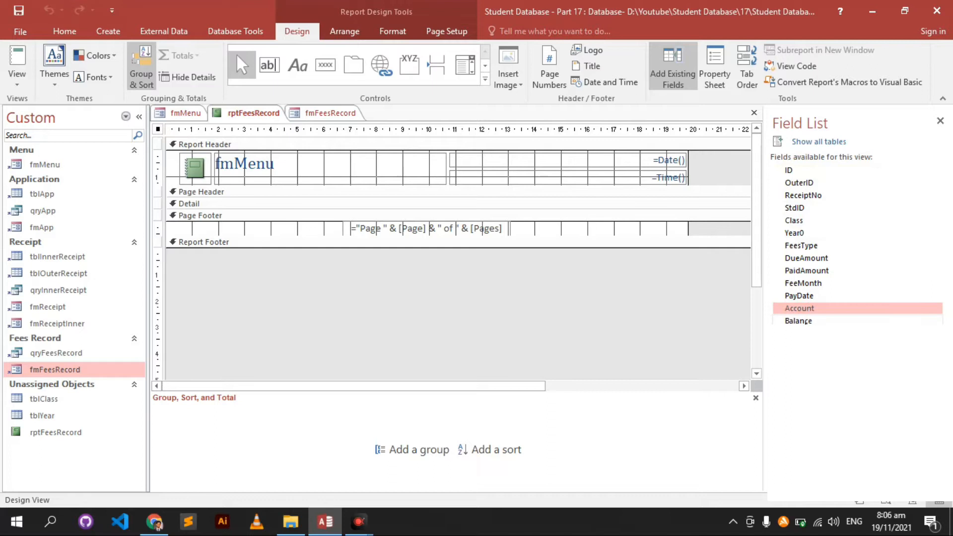
left_click(801, 208)
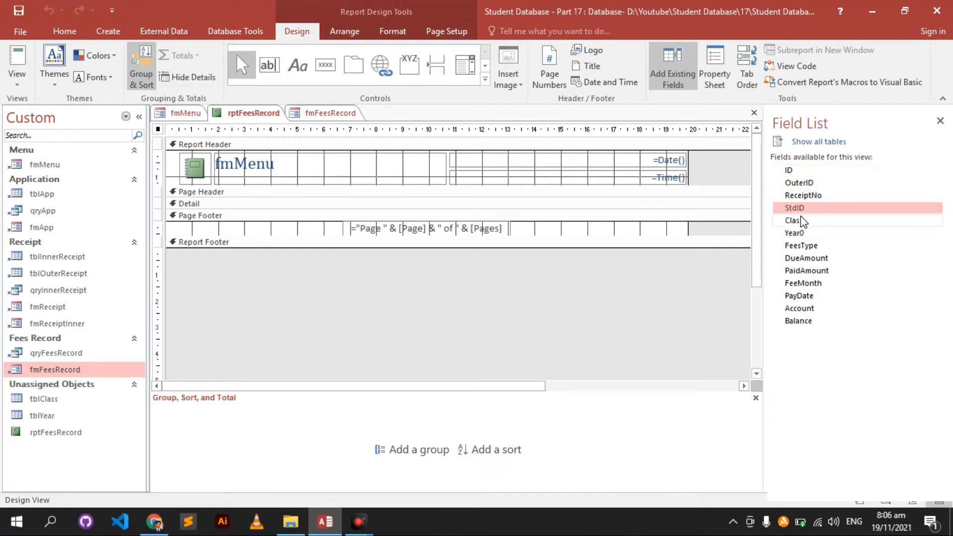
key("ctrl+a")
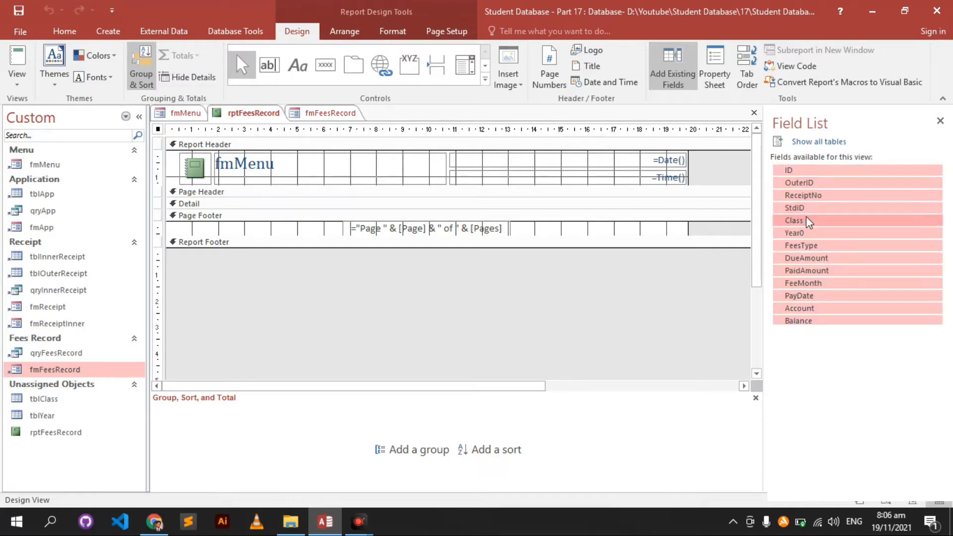
left_click(806, 208, "shift")
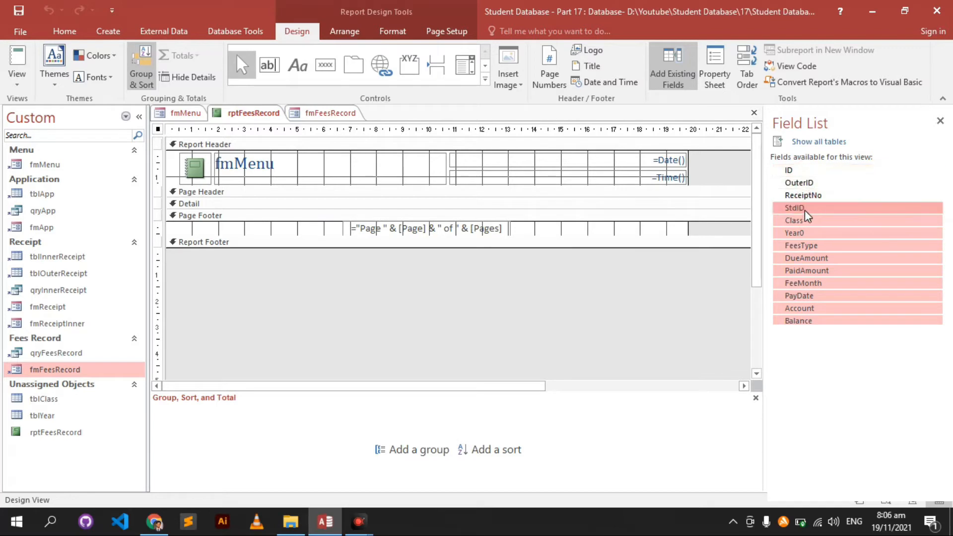
left_click_drag(807, 216, 384, 229)
left_click(379, 213)
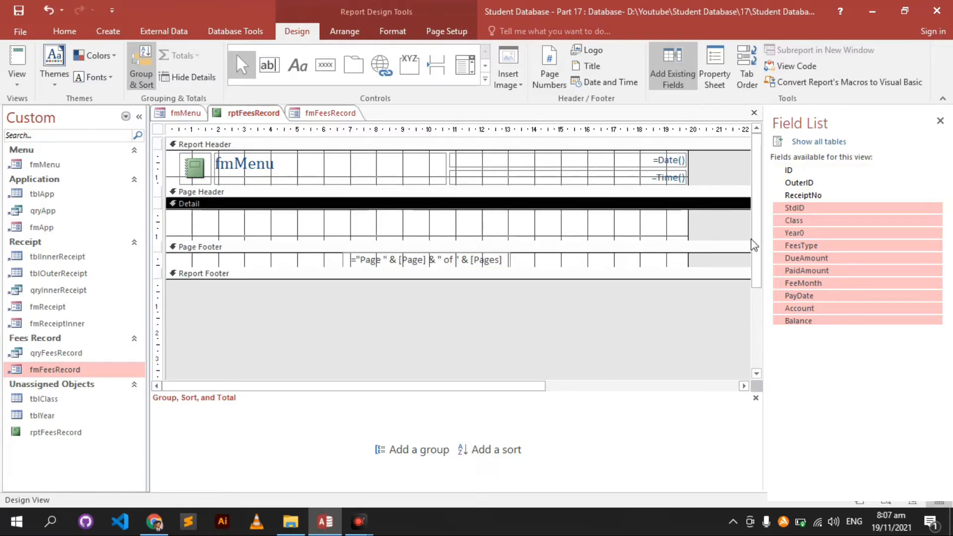
- Drop StdID through Balance into Detail as a tabular layout moved to the report's left edge
left_click_drag(789, 219, 403, 215)
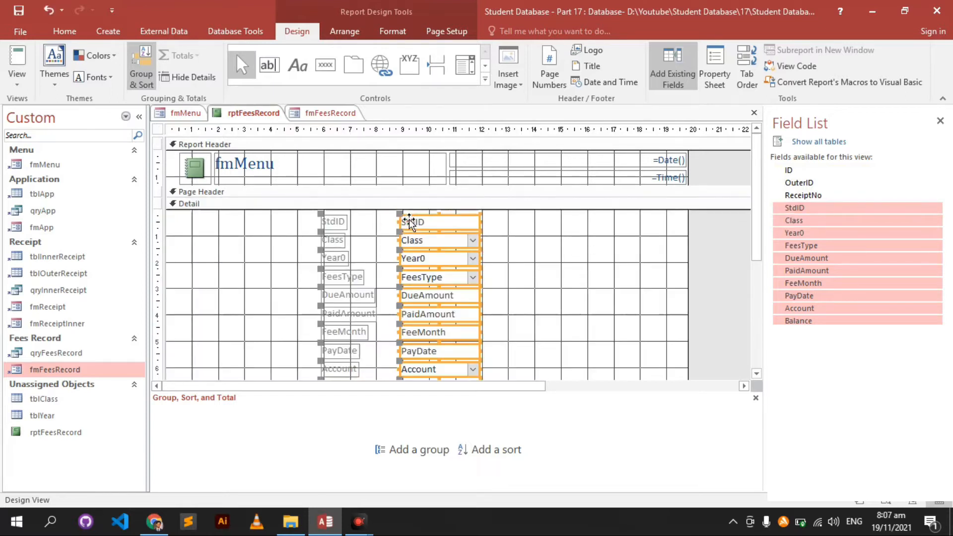
right_click(415, 233)
mouse_move(452, 251)
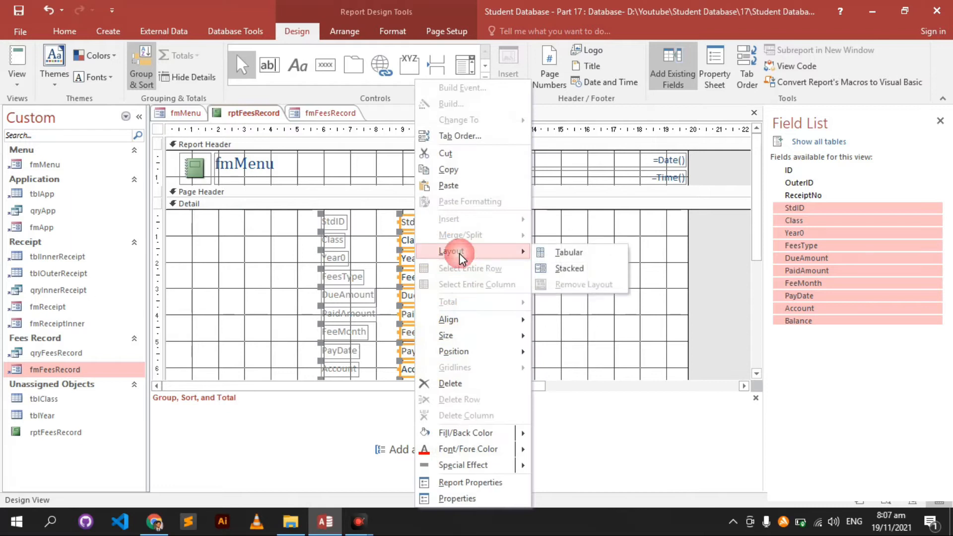
left_click(568, 265)
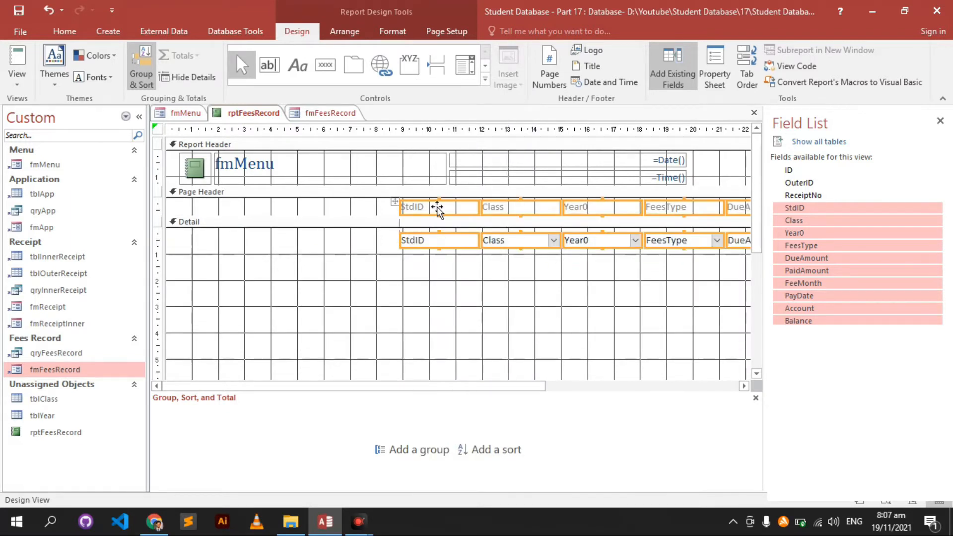
left_click_drag(442, 213, 188, 217)
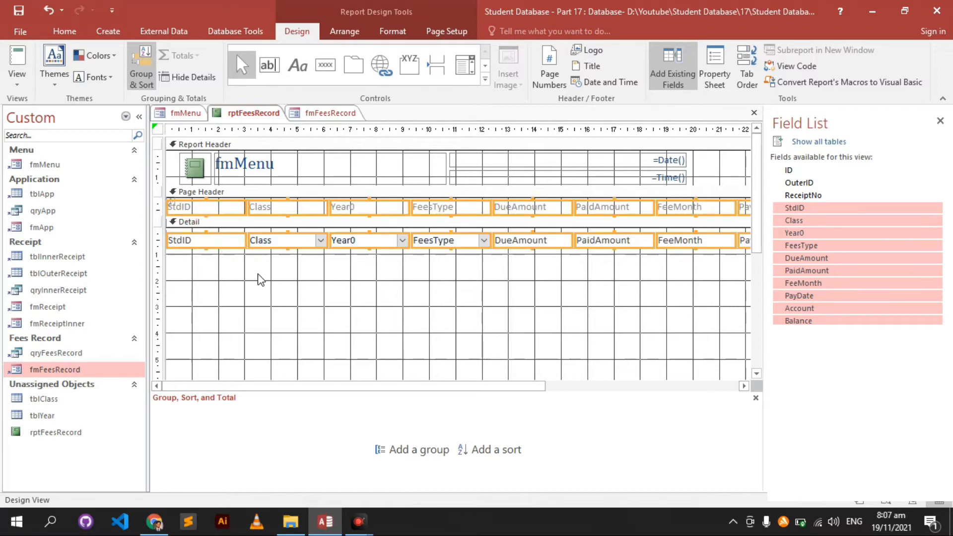
left_click(714, 72)
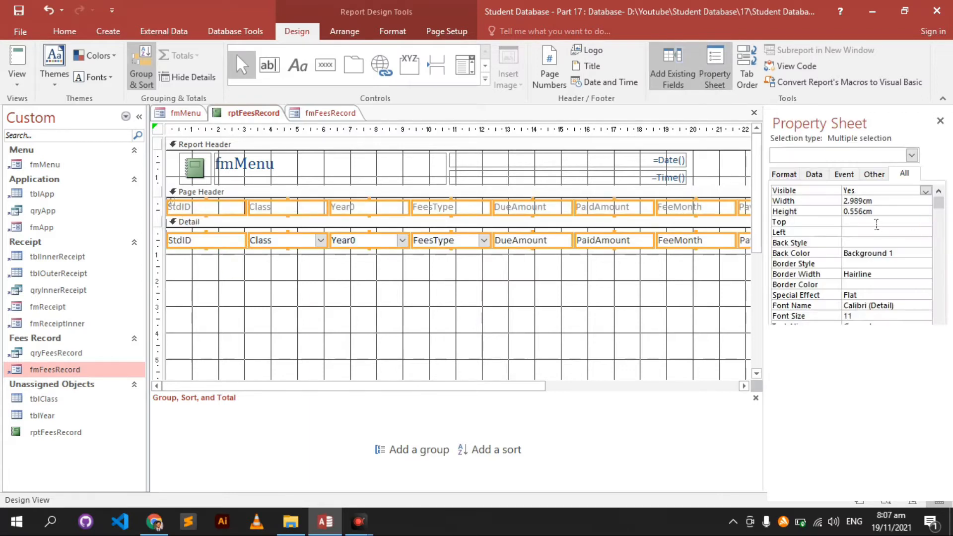
left_click(811, 202)
- Set the width of all field controls to 1.8
type("1")
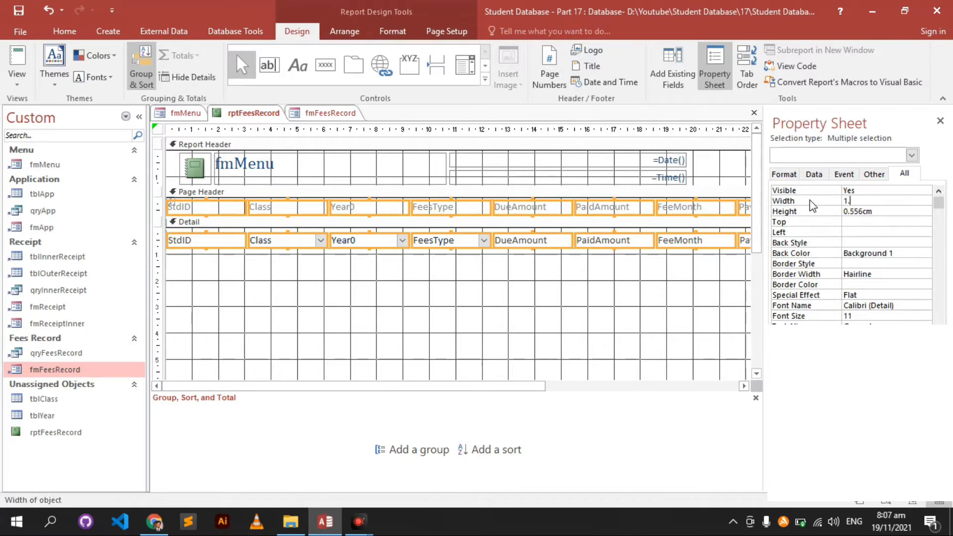
type(".8")
key("Return")
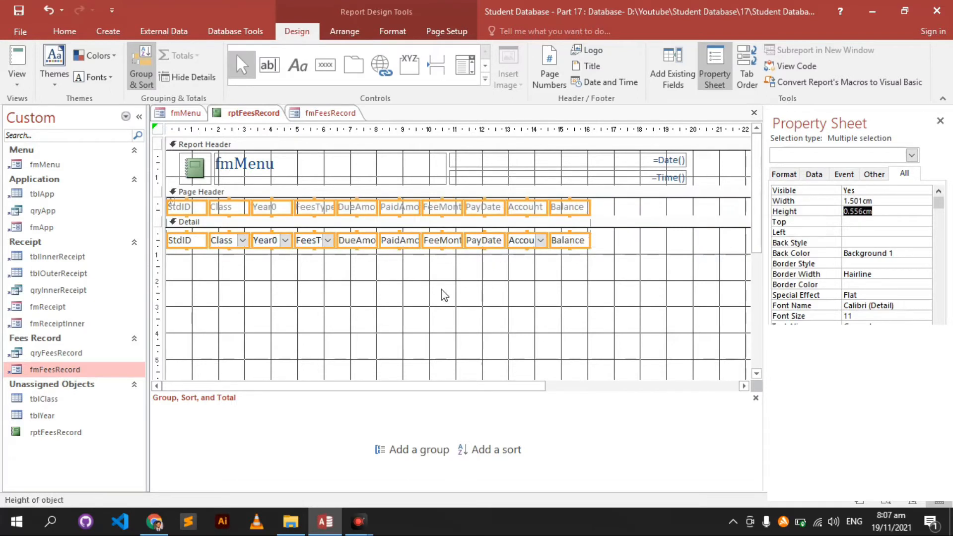
left_click(373, 298)
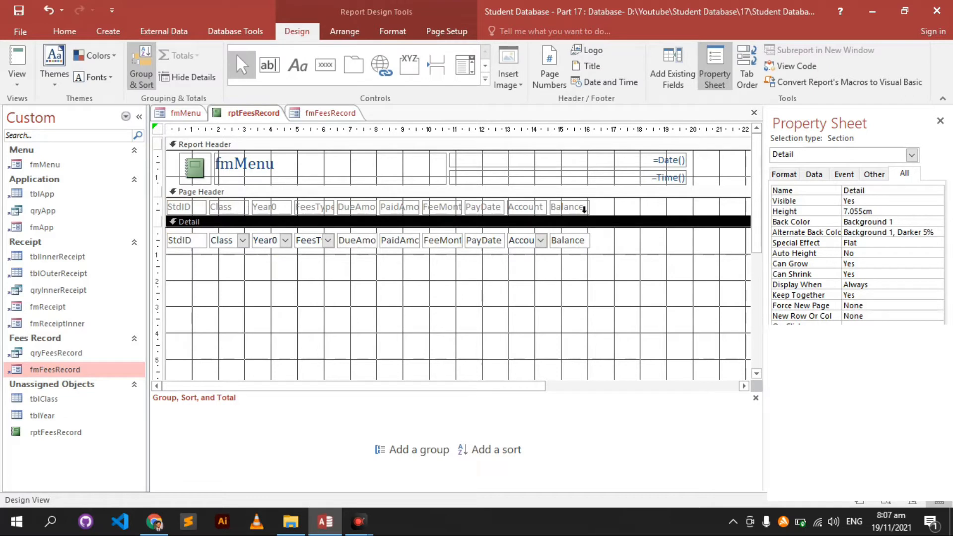
- Make the row of column headings bold and centred
left_click(176, 211)
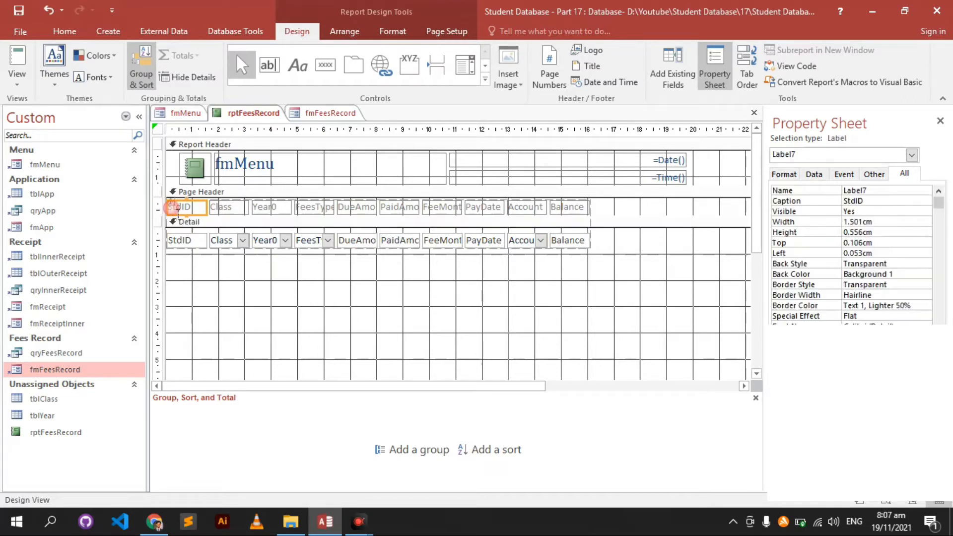
left_click(169, 208)
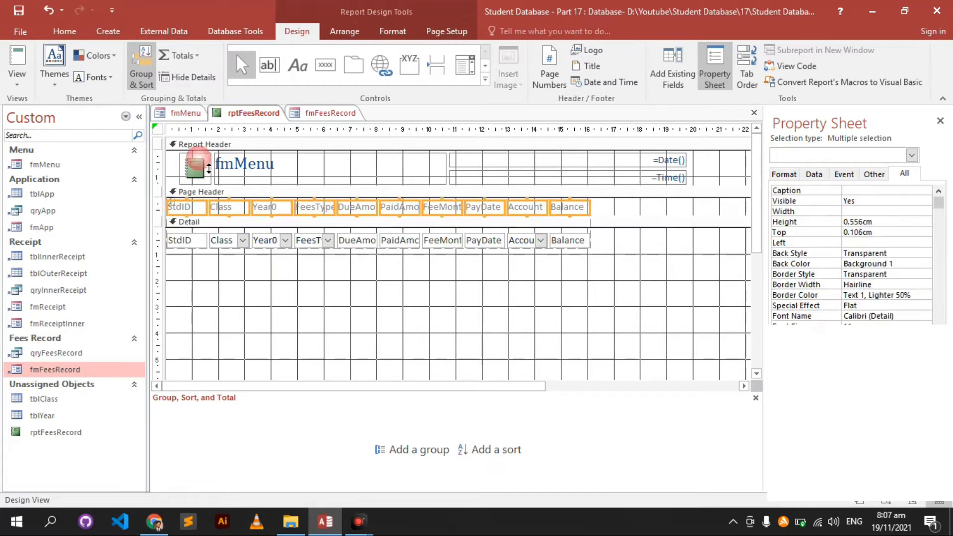
left_click(393, 30)
left_click(99, 77)
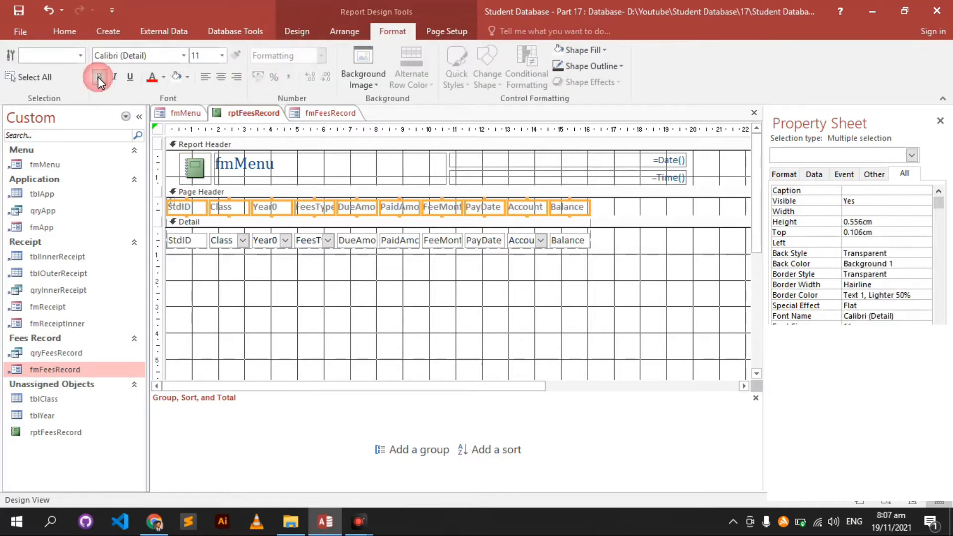
left_click(221, 77)
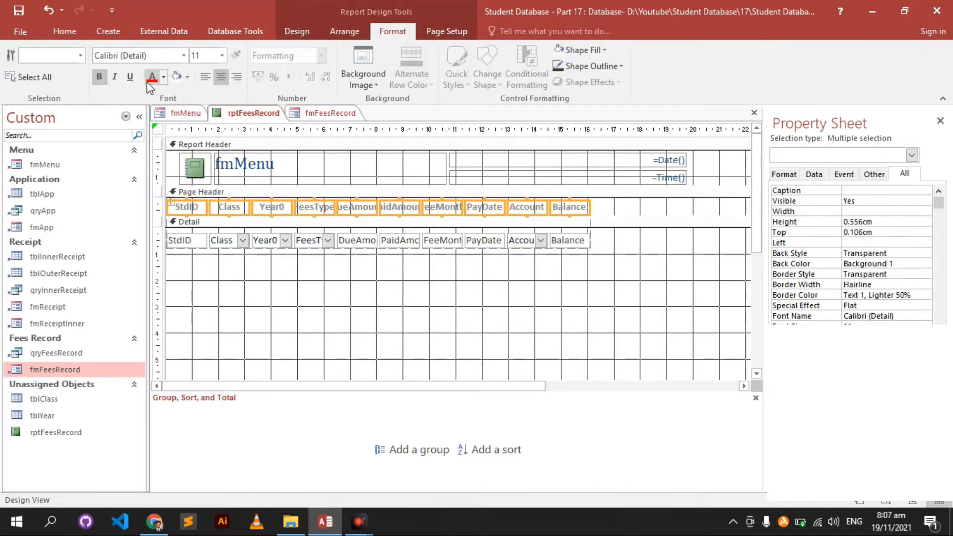
left_click(307, 277)
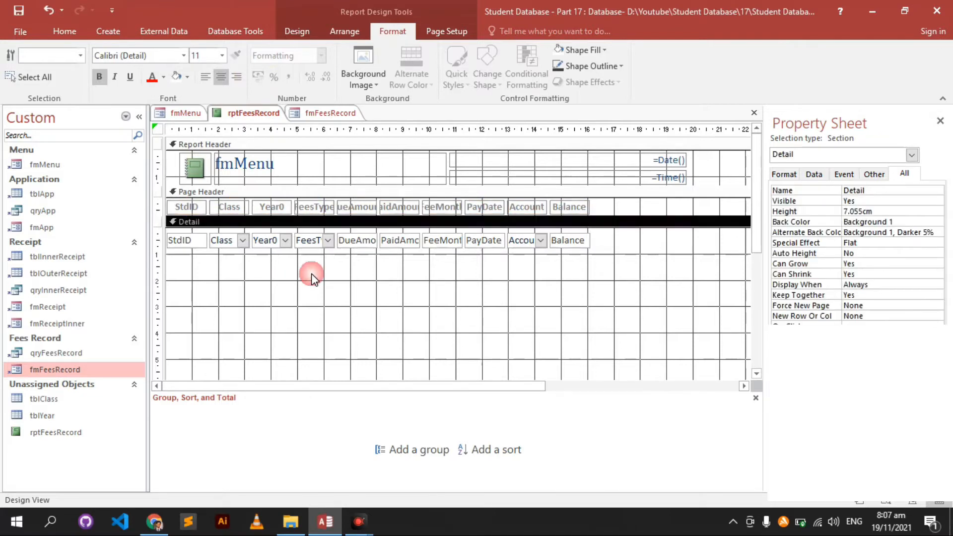
- Shrink the Detail section to one row and move the detail fields to its top
scroll(317, 285, "down", 3)
left_click_drag(334, 309, 337, 249)
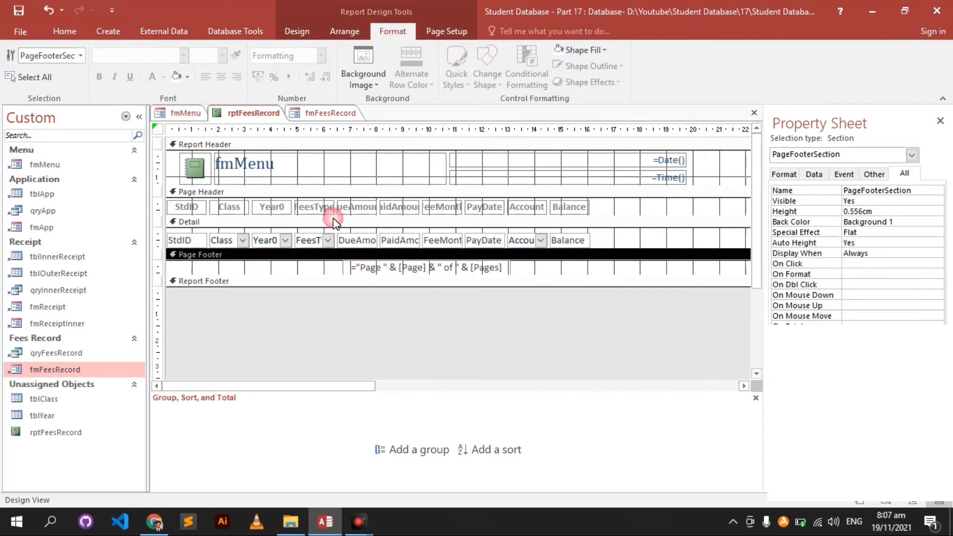
left_click(333, 242)
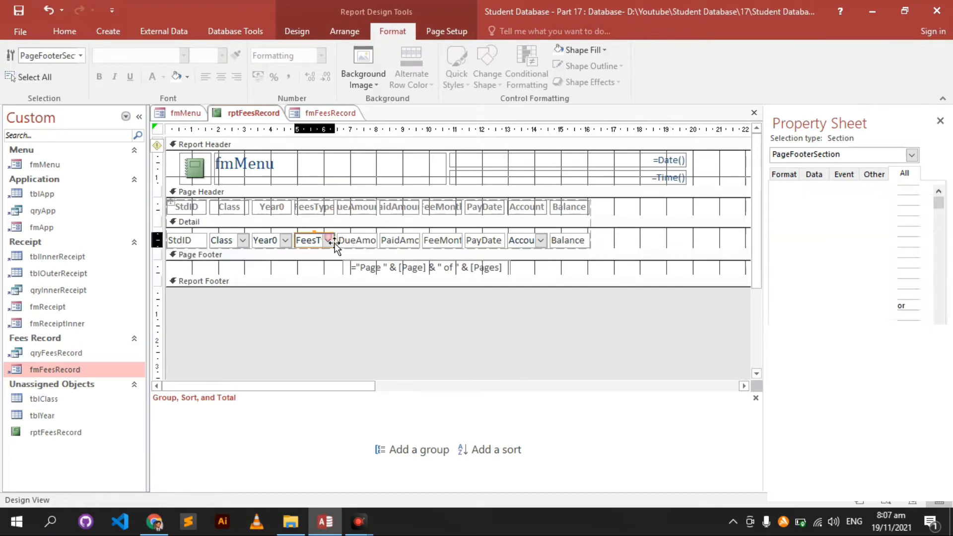
left_click(177, 242)
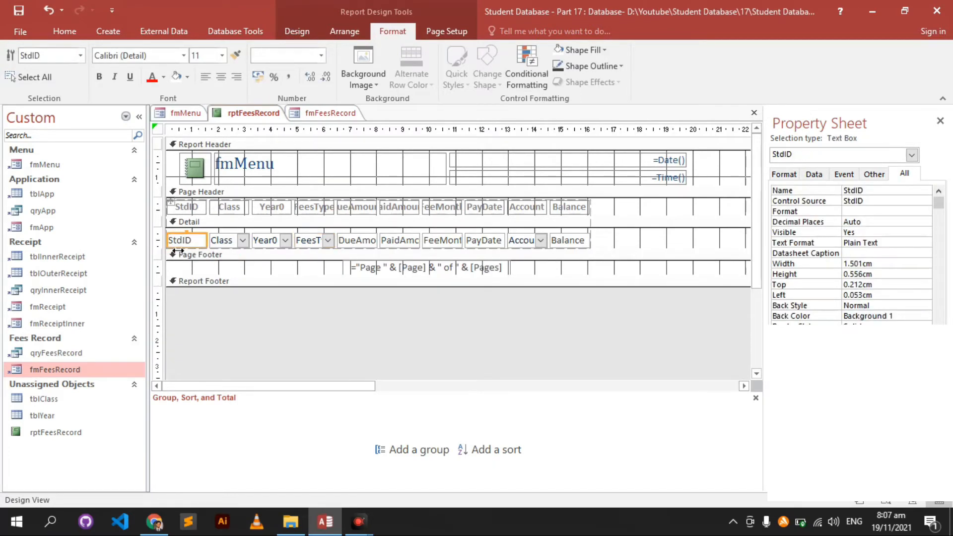
left_click(178, 250)
left_click_drag(186, 247, 202, 250)
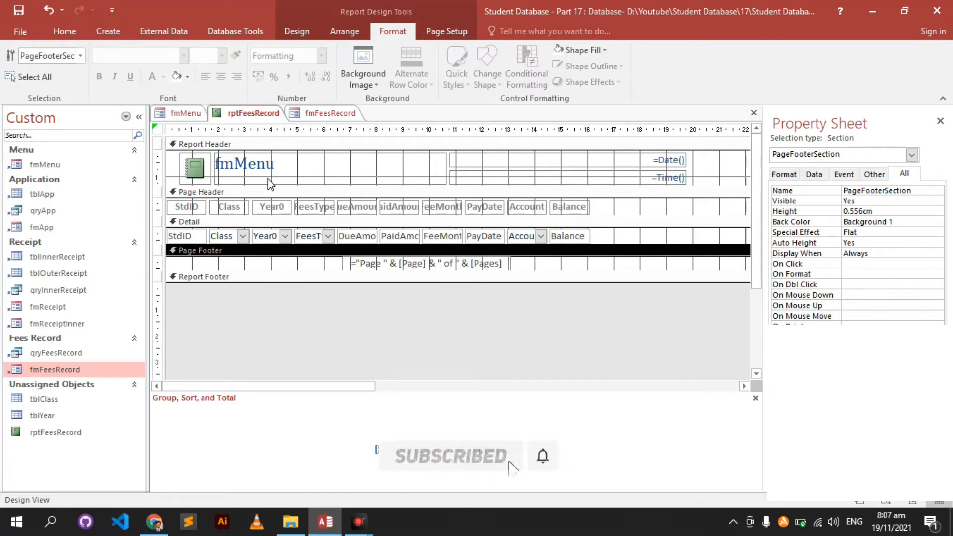
- Select the fmMenu report title label, then switch to the Create ribbon commands
left_click(236, 160)
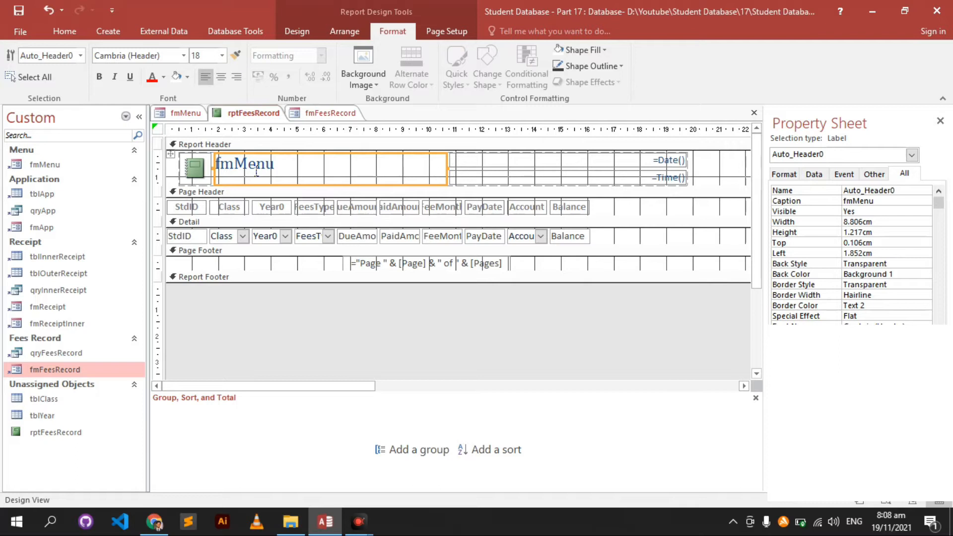
left_click(108, 30)
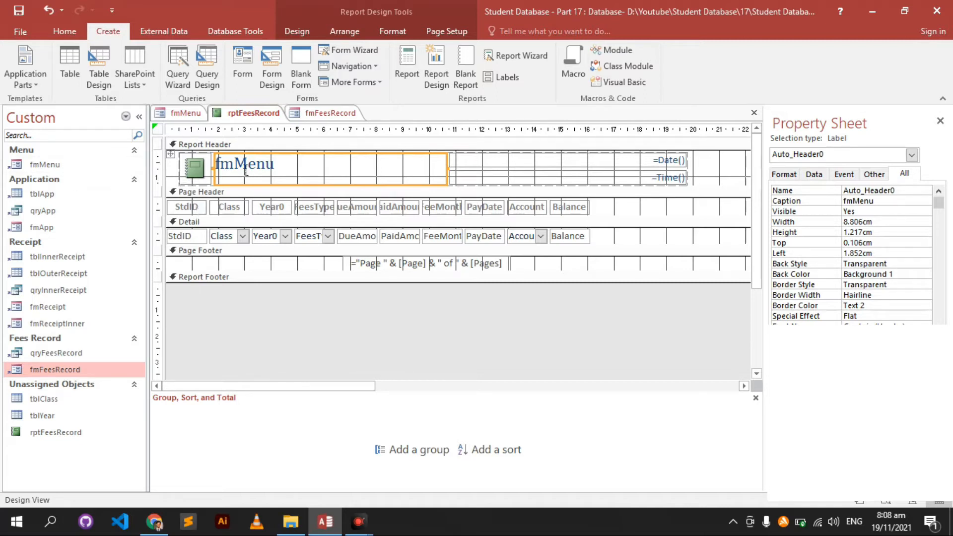
- Create a new blank table and save it as tblPortfolio
left_click(69, 65)
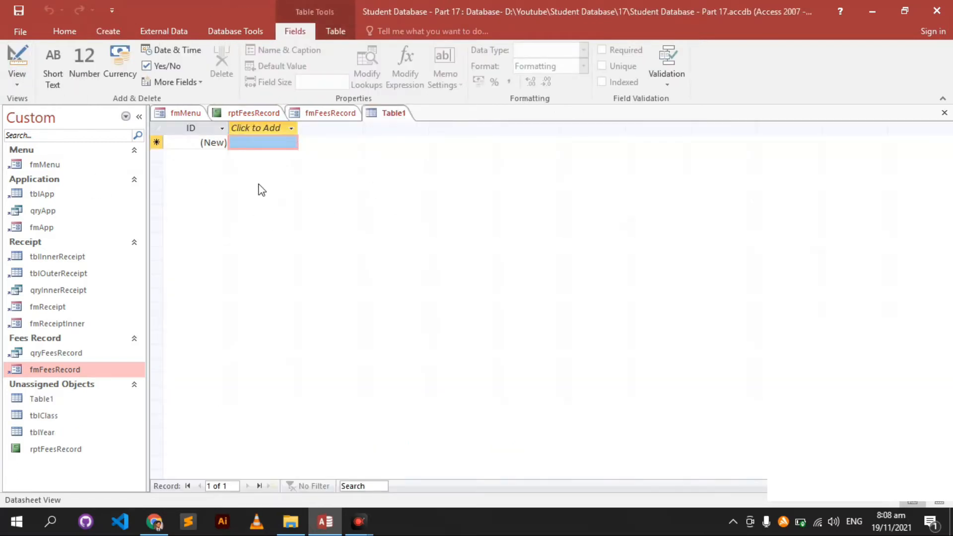
key("ctrl+s")
type("tbl")
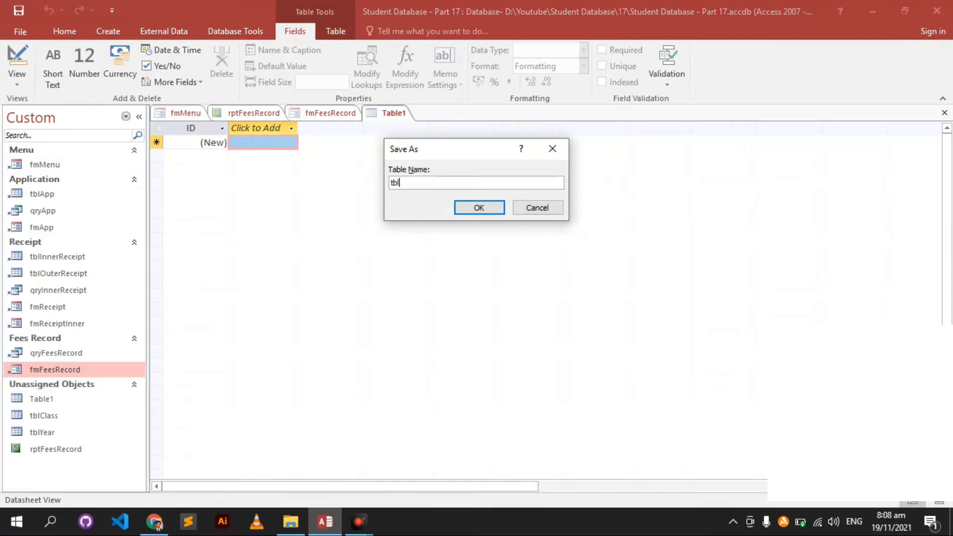
type("Pro")
key("BackSpace")
key("BackSpace")
type("ortfolio")
key("Return")
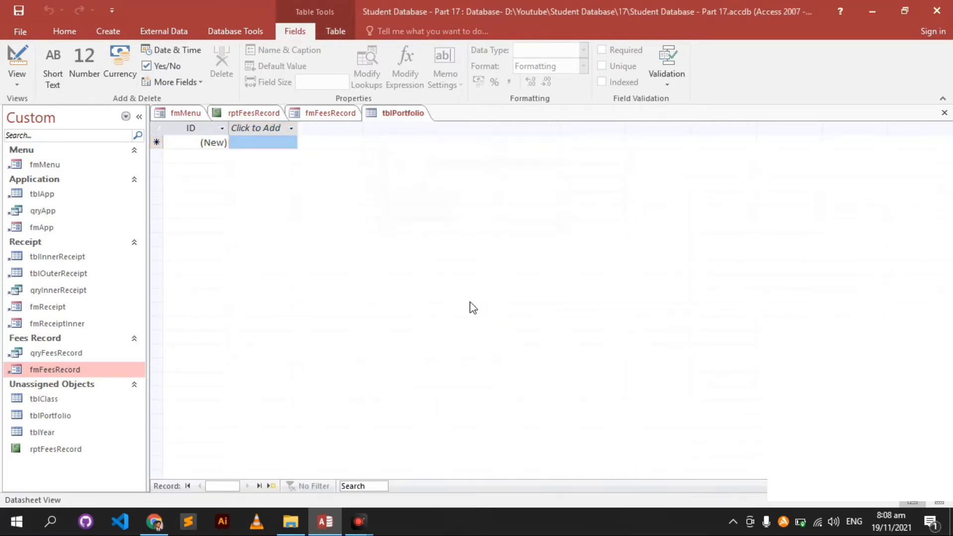
- Add OrganizationName, Address, OwnerName and MobileNo fields in Design View, then switch to Datasheet View
left_click(13, 48)
left_click(234, 155)
type("Or")
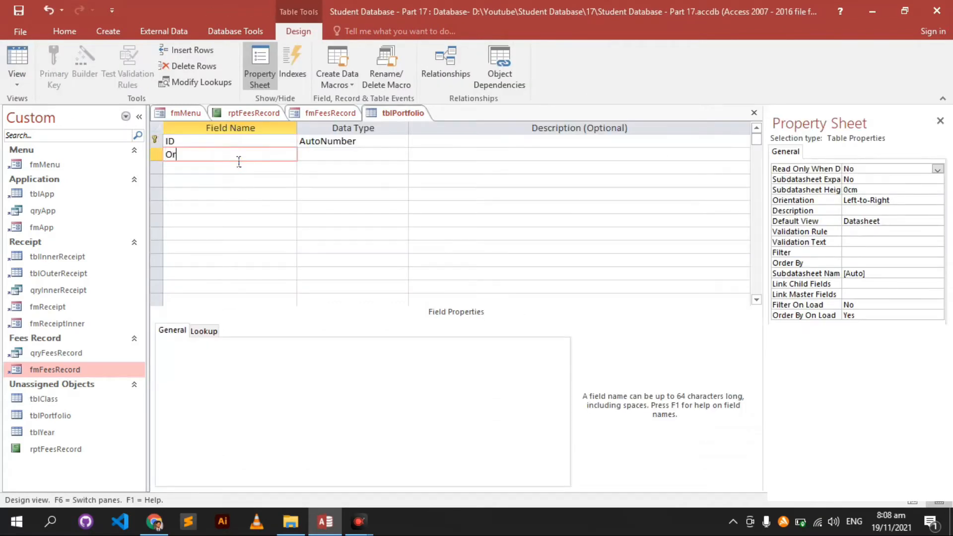
type("ganizationName")
key("Tab")
left_click(239, 163)
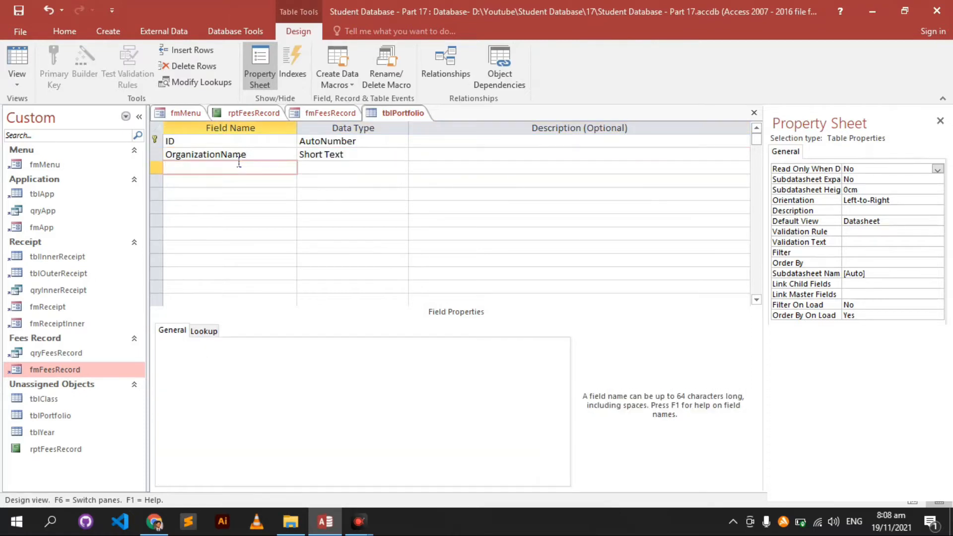
type("Address")
key("Tab")
key("Tab")
key("Tab")
type("OwnerName")
key("Tab")
key("Tab")
key("Tab")
type("Mo")
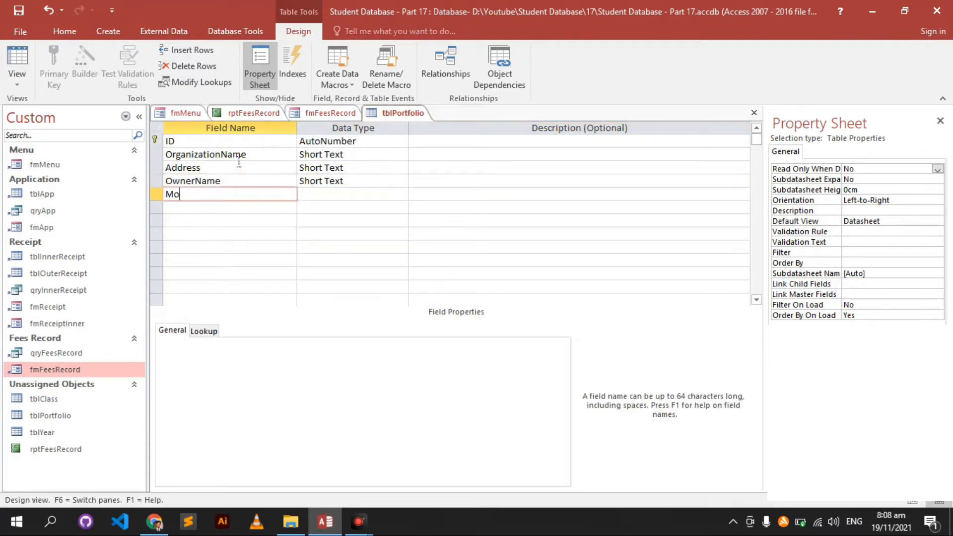
type("bileNo")
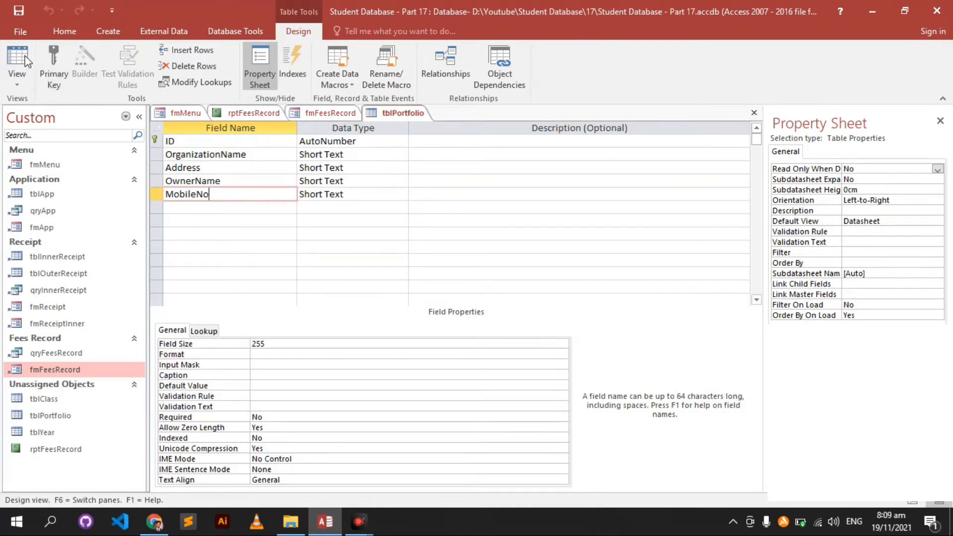
left_click(16, 69)
left_click(261, 143)
- Enter 'ABC Public School' as the organisation name and type the school's postal address
type("A")
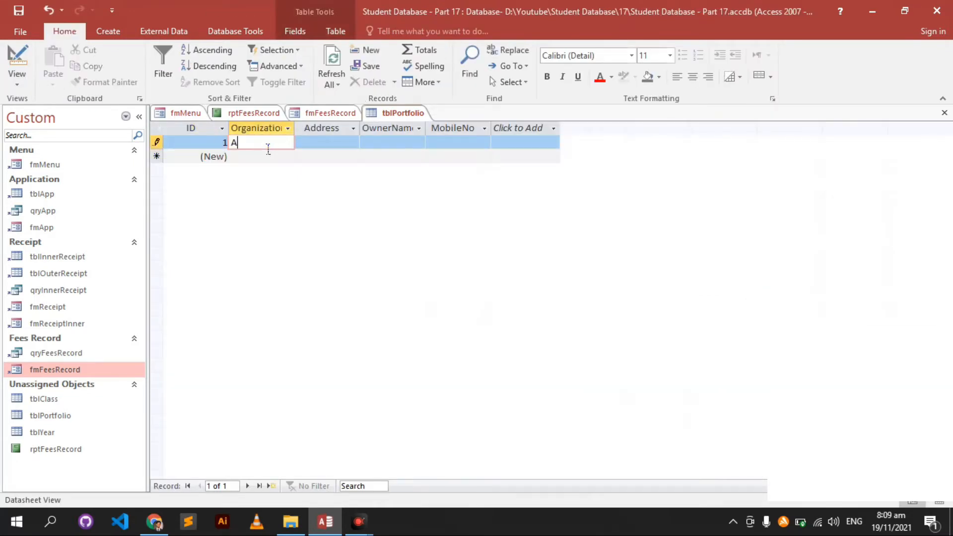
type("BC SCH")
key("BackSpace")
key("BackSpace")
type("Public School")
key("Tab")
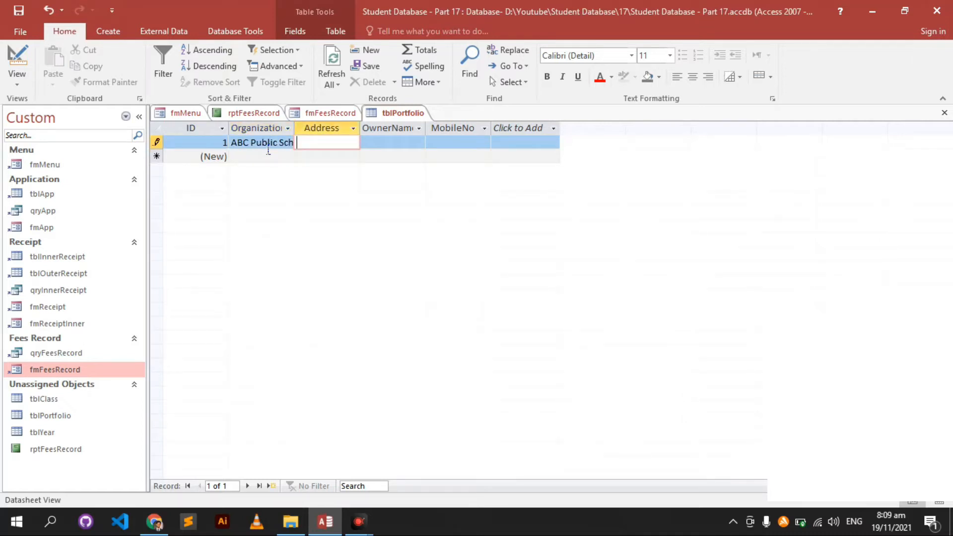
type("Sukku")
key("BackSpace")
key("BackSpace")
key("BackSpace")
key("BackSpace")
key("BackSpace")
type("65200, Sukkur, Sindh")
key("BackSpace")
type(", 202")
key("BackSpace")
key("BackSpace")
key("BackSpace")
type("Pakistan")
key("Tab")
- Fill in the owner's name and mobile number, then save and close tblPortfolio
key("Tab")
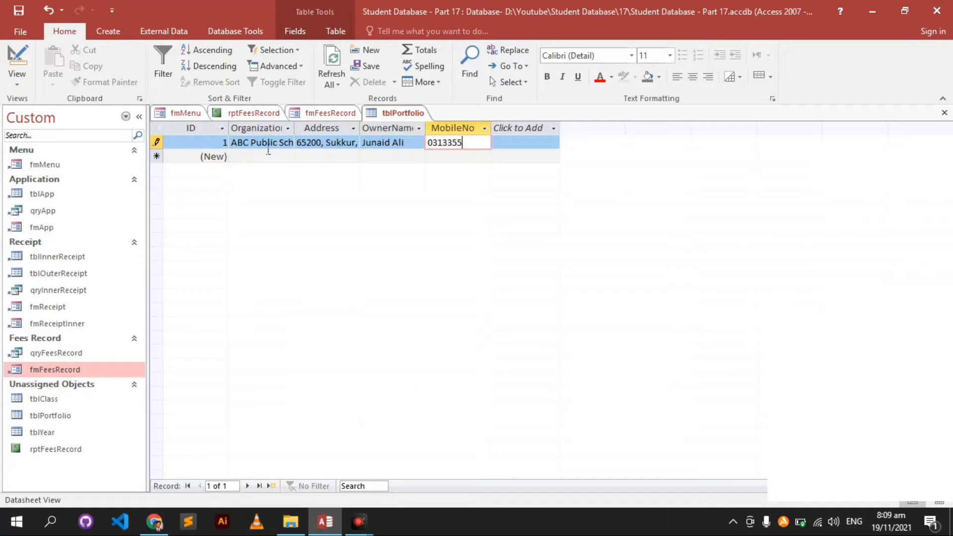
key("ctrl+w")
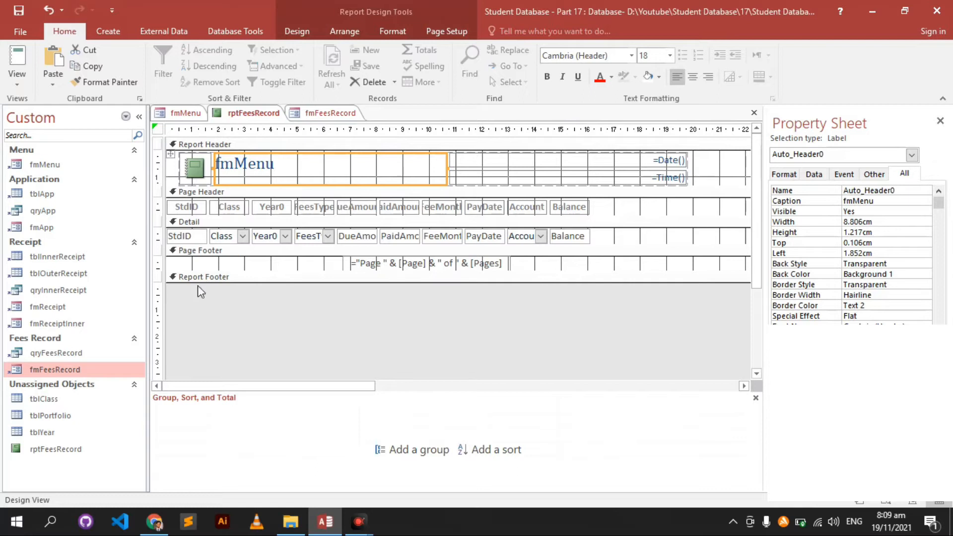
- Delete the logo image from the report header
left_click(57, 419)
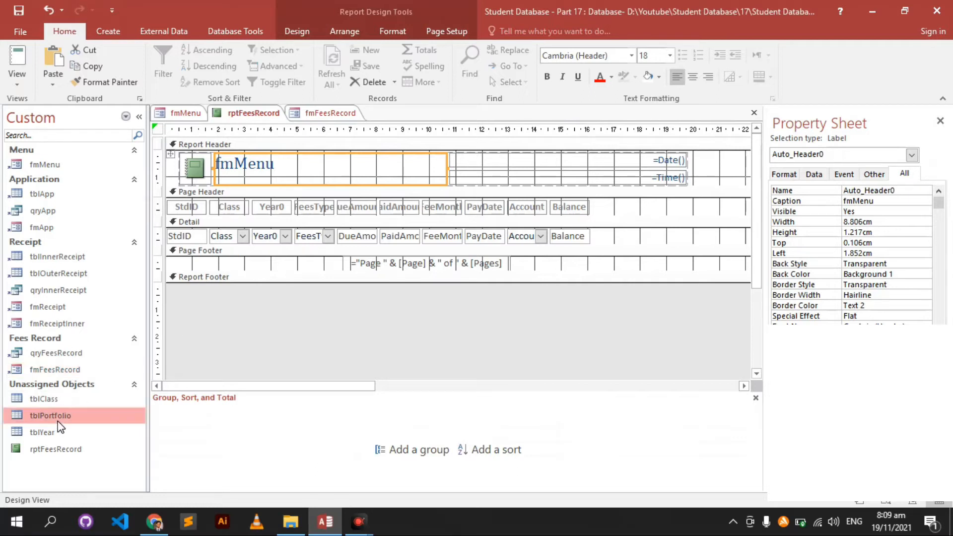
double_click(265, 175)
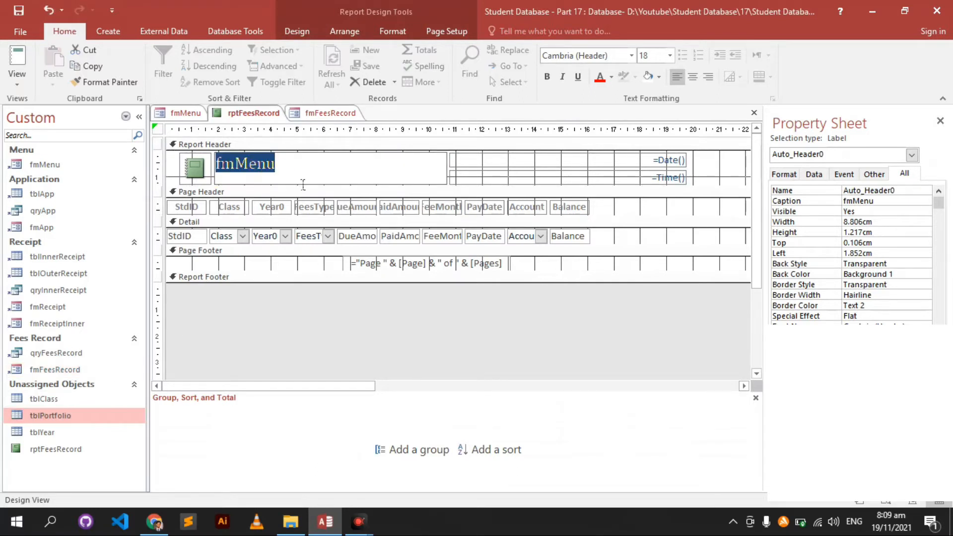
left_click(207, 186)
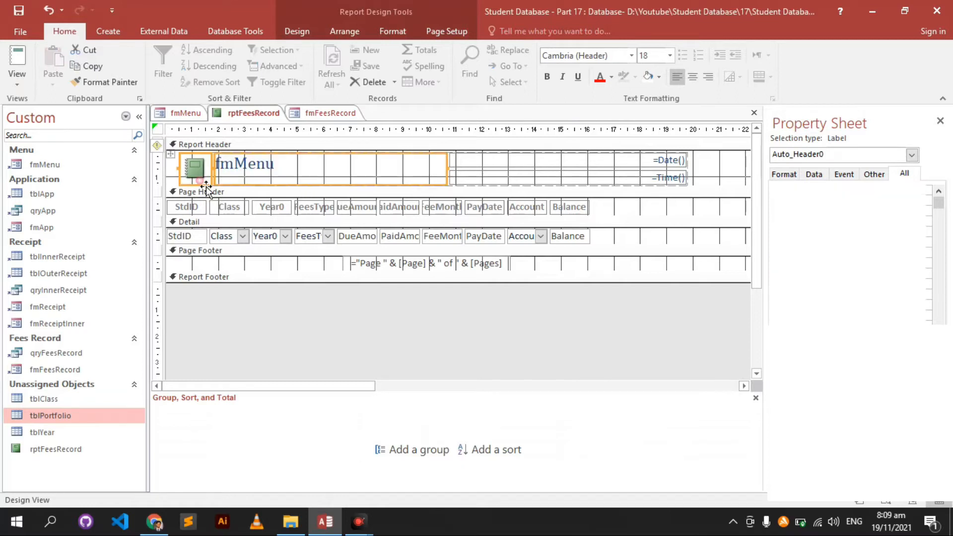
key("Delete")
- Start replacing the fmMenu title with =Dlookup("[OrganizationName]","tblPortfolio", …)
left_click(225, 175)
double_click(229, 174)
type("=")
type("Dlook")
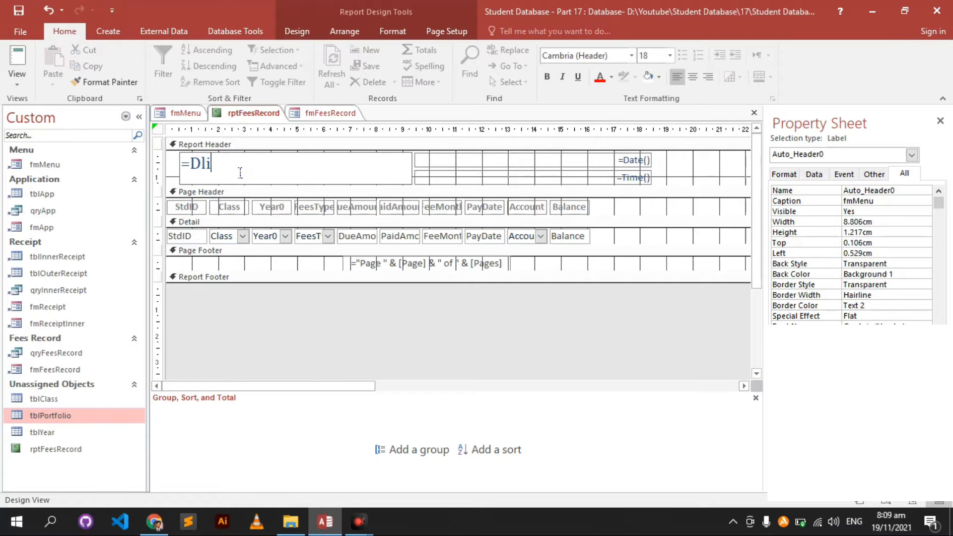
type("u")
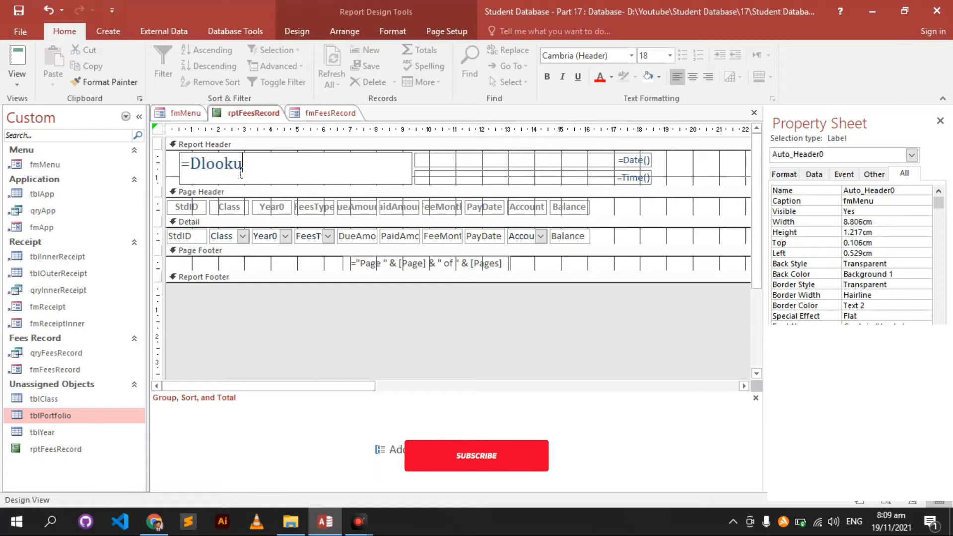
type("p()")
key("Left")
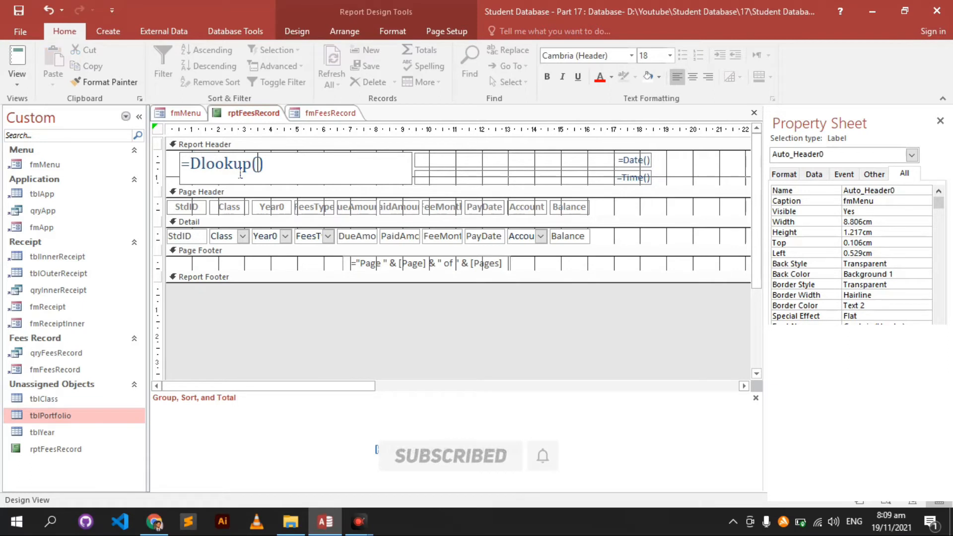
type("\"\"")
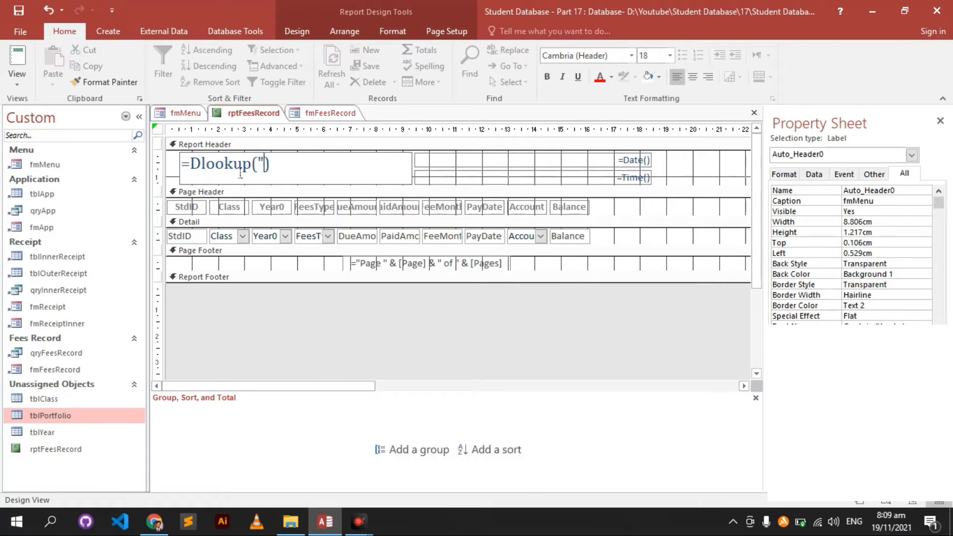
type("[]")
key("Left")
type("OrganizationN")
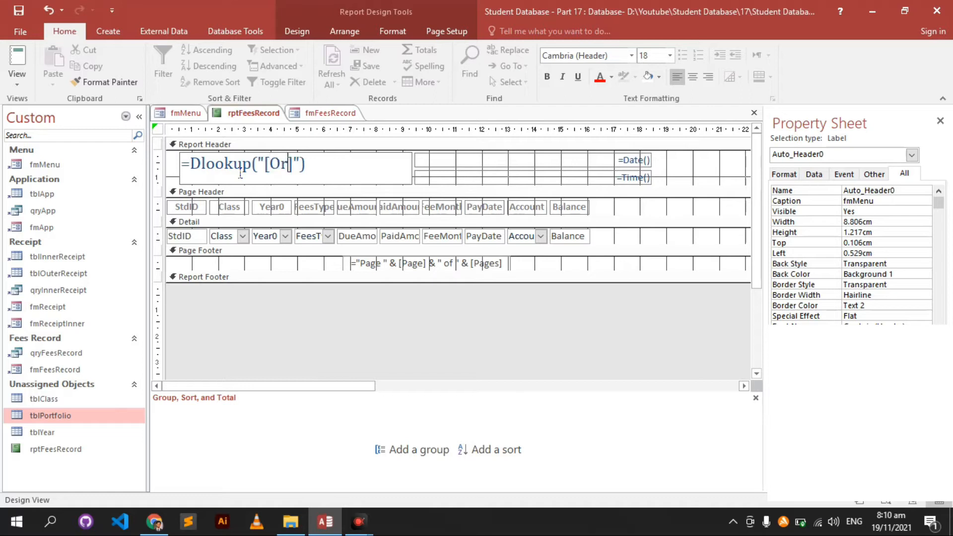
type("ame")
key("Right")
key("Right")
type(",\"\"")
key("Left")
type("tblP")
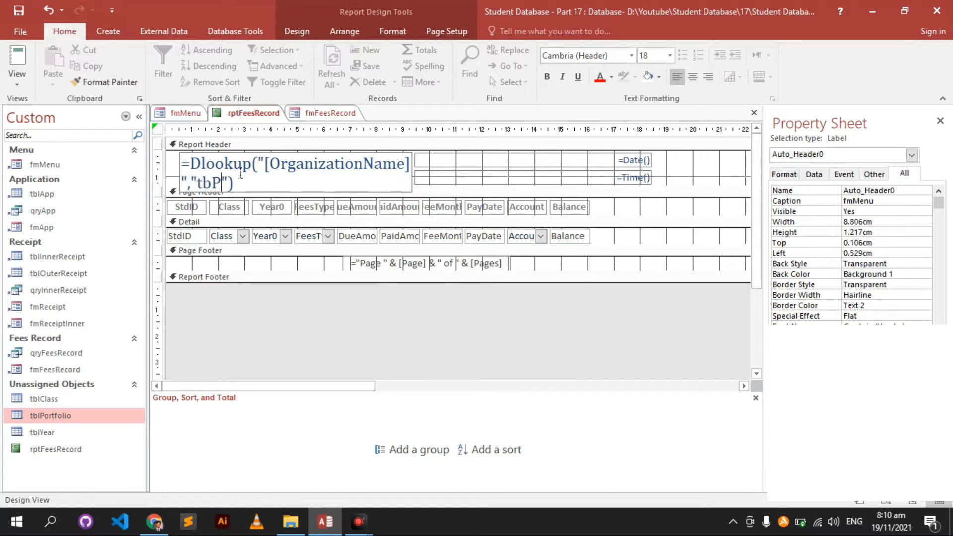
type("ortfolio")
- Finish the lookup with criteria "[ID]"=1 and view the report in Report View
key("Right")
type(",")
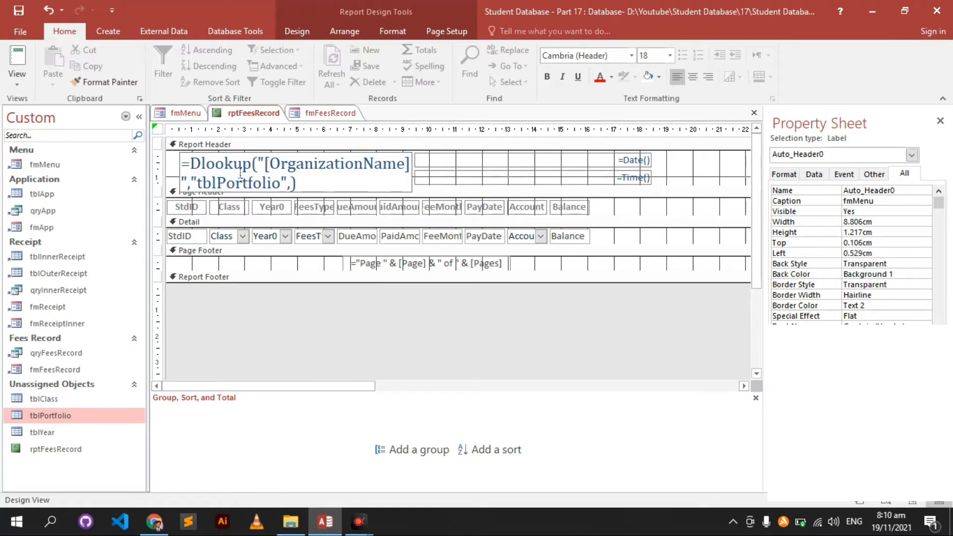
type("\"ID\"")
key("Right")
type("[")
key("Right")
key("Right")
type("]")
key("Right")
type("=1")
left_click(244, 176)
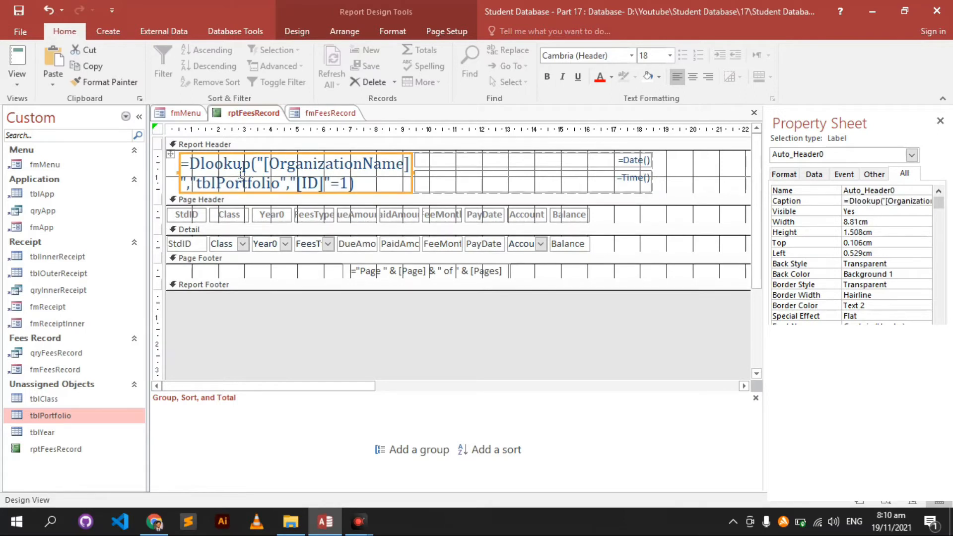
left_click(12, 58)
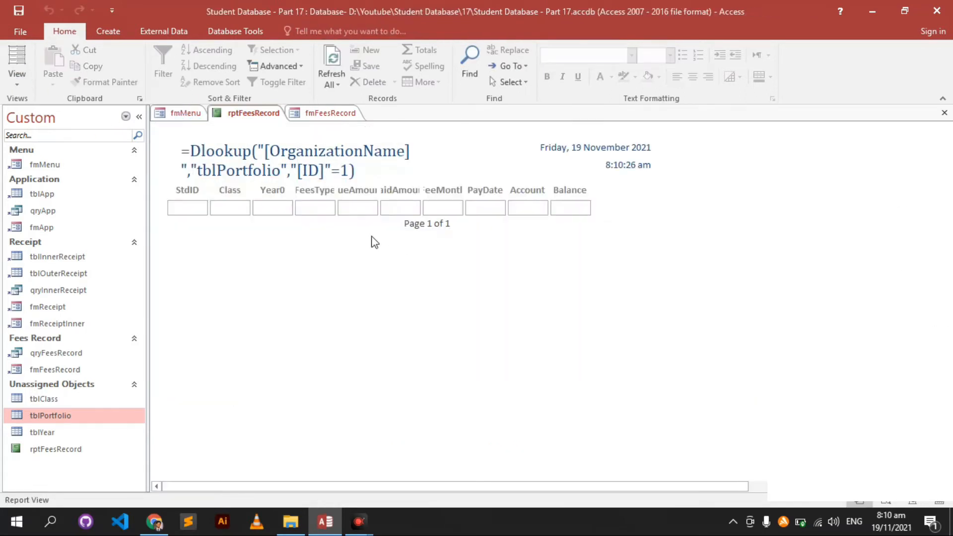
- Return to Design View and delete the DLookup title label from the header
right_click(526, 288)
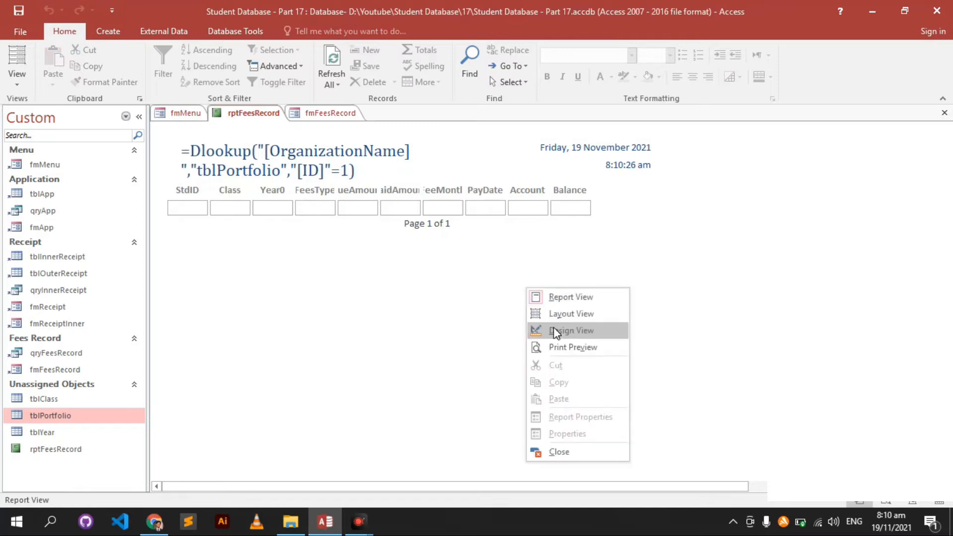
left_click(553, 327)
left_click_drag(371, 193, 175, 160)
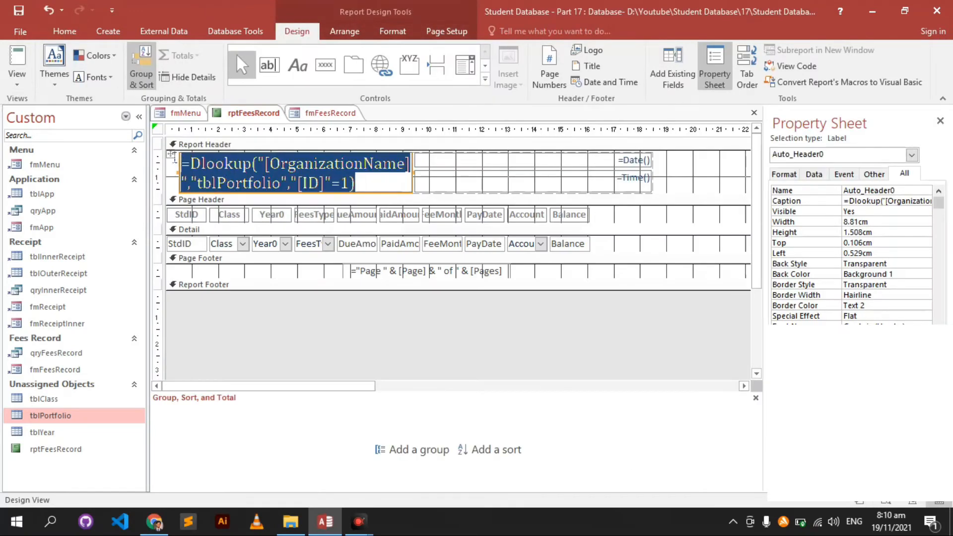
left_click(340, 305)
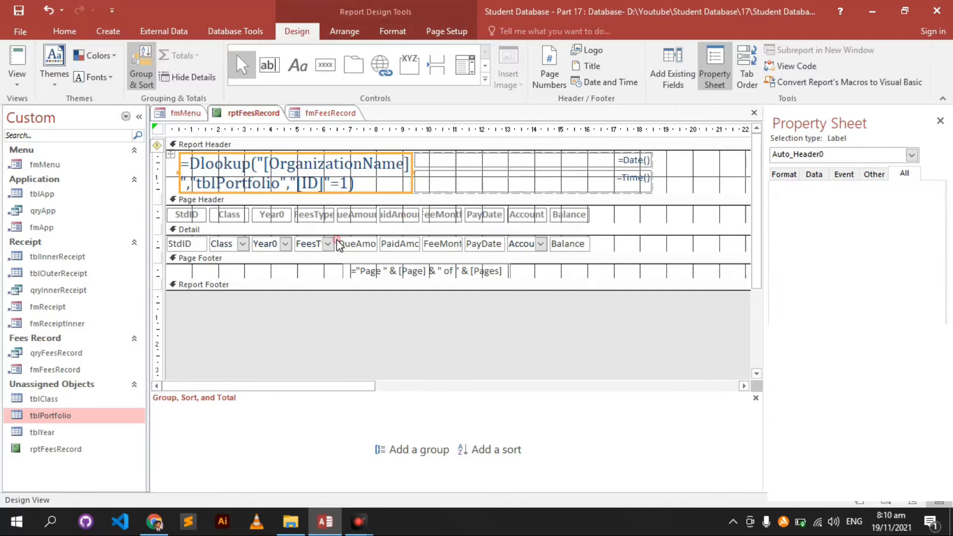
left_click(335, 175)
key("Delete")
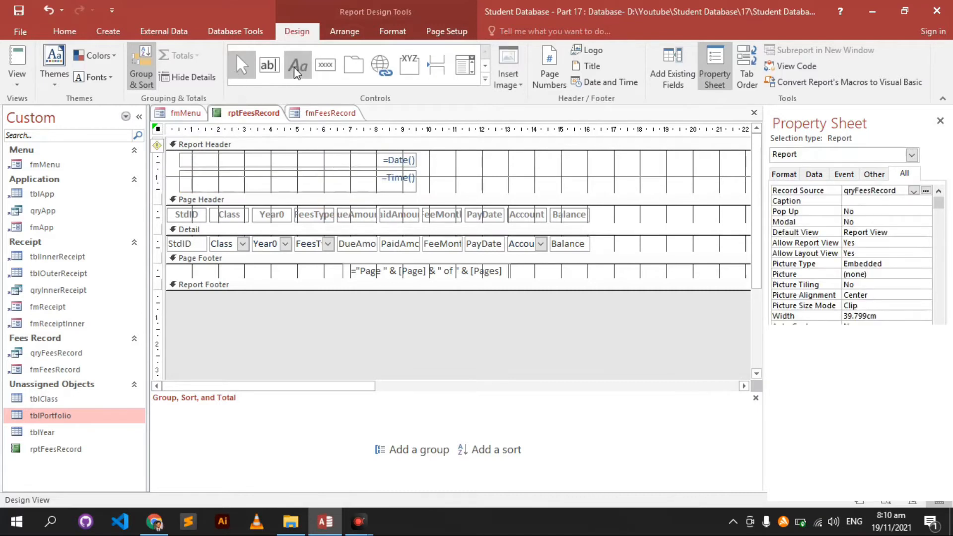
- Add a text box to the report header and move the date and time boxes right
left_click(269, 64)
left_click(268, 163)
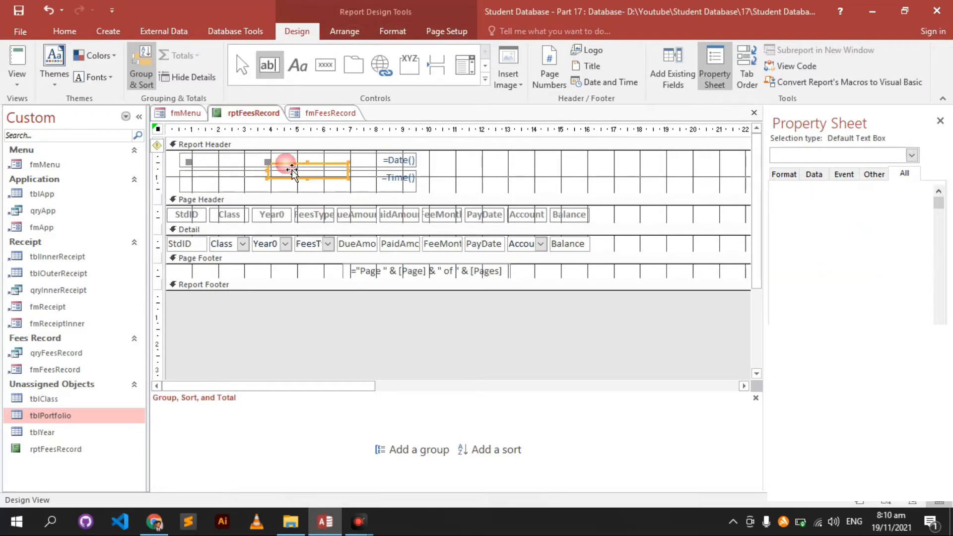
left_click(215, 172)
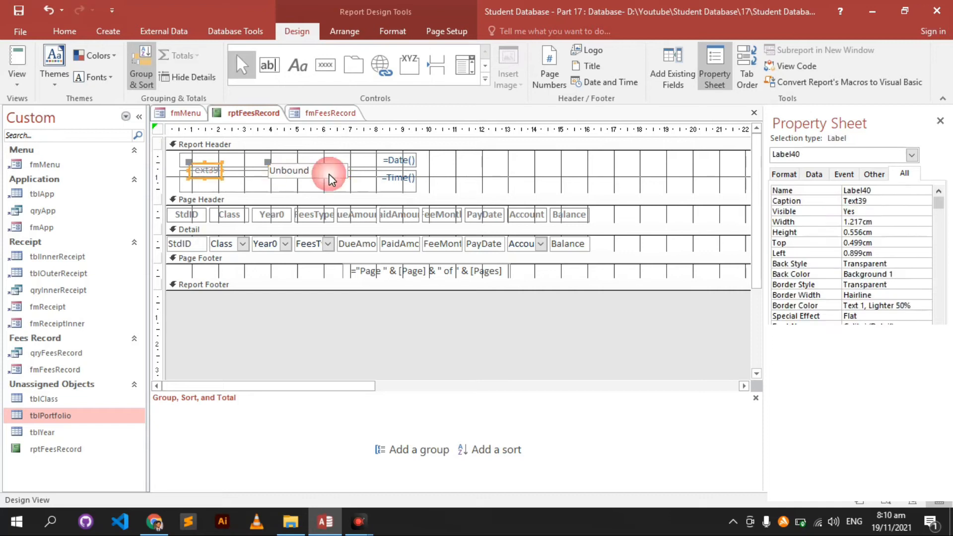
left_click(358, 160)
left_click(378, 180, "shift")
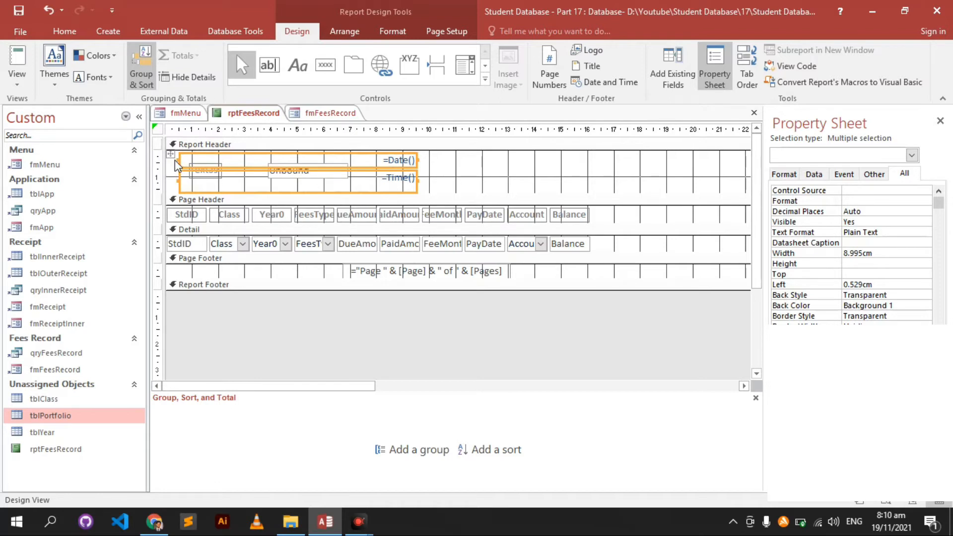
left_click_drag(392, 184, 672, 185)
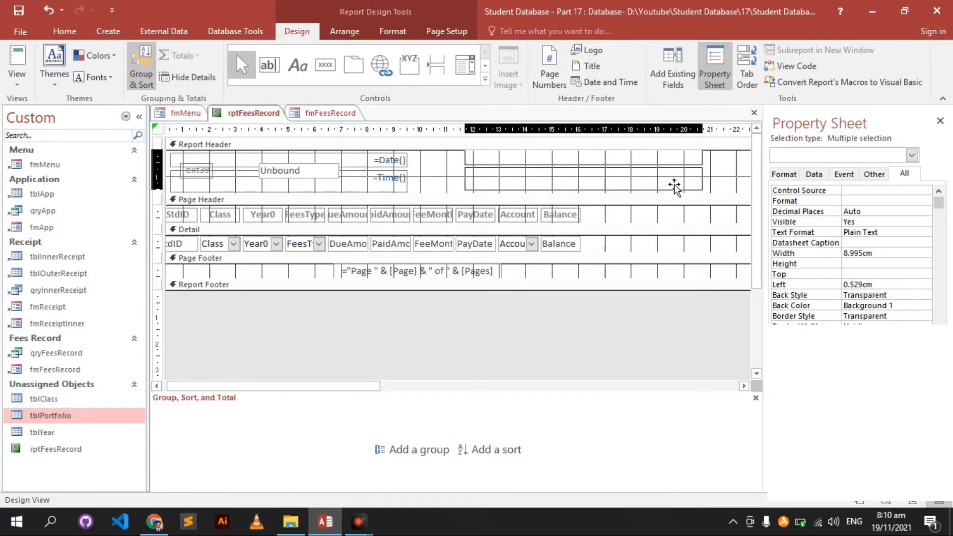
- Delete the Text39 label and move the unbound box to the header's left edge
left_click(324, 177)
left_click(205, 173, "shift")
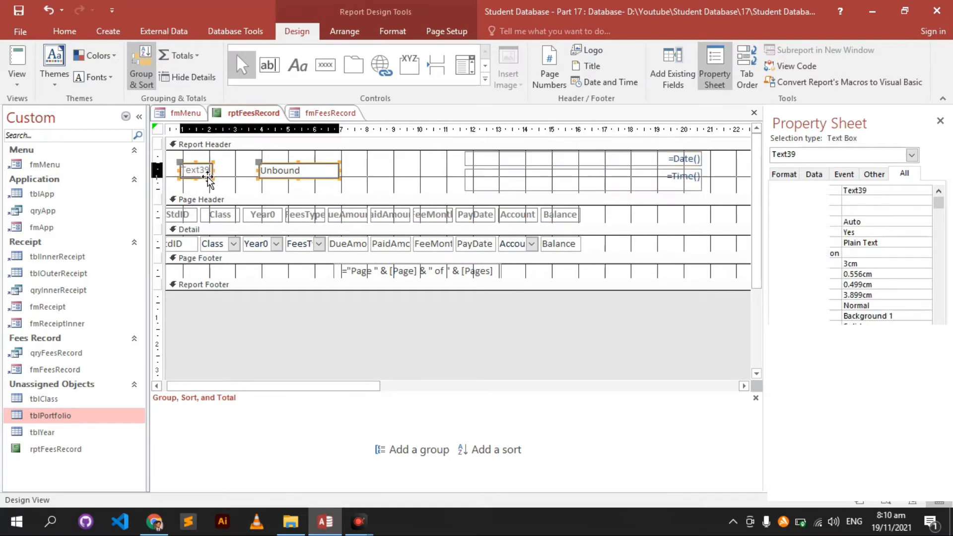
left_click_drag(283, 176, 191, 177)
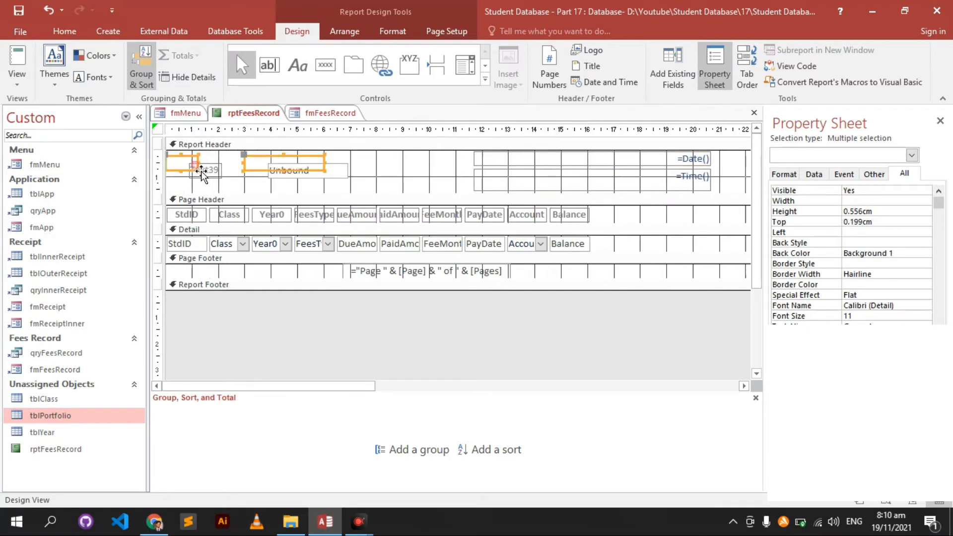
left_click(190, 175)
key("Delete")
left_click(280, 160)
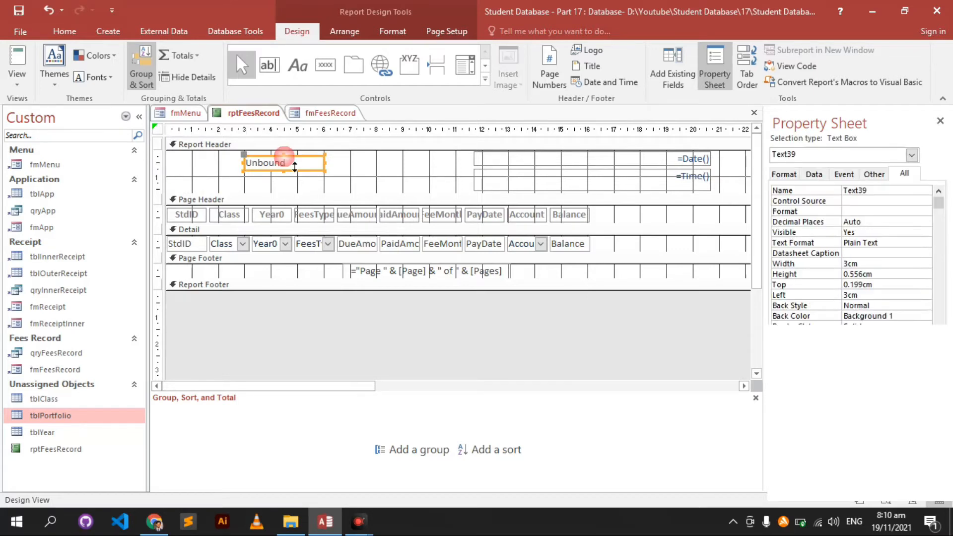
left_click_drag(300, 178, 222, 179)
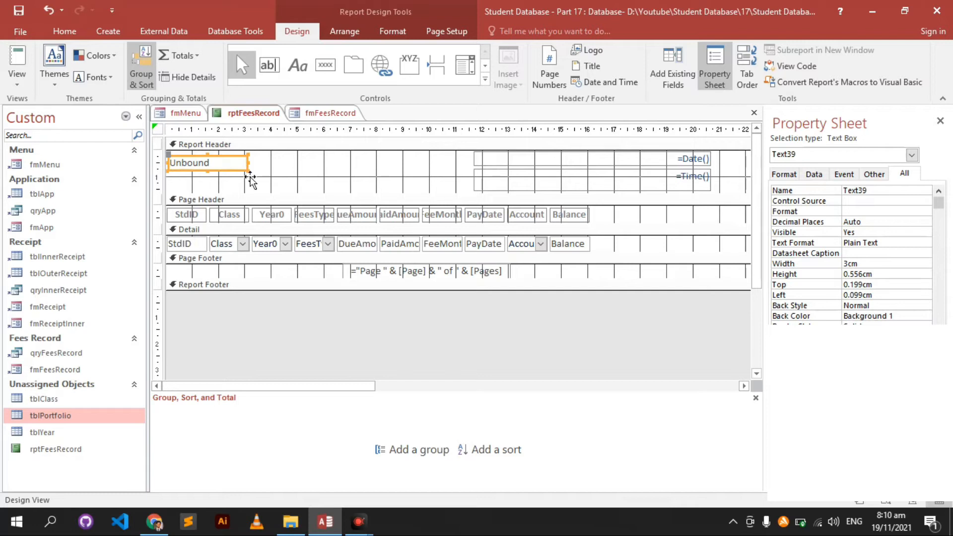
- Enlarge the unbound text box to about 11.3 cm by 1.19 cm
left_click(250, 175)
left_click(249, 175)
left_click_drag(248, 172, 469, 190)
left_click(392, 30)
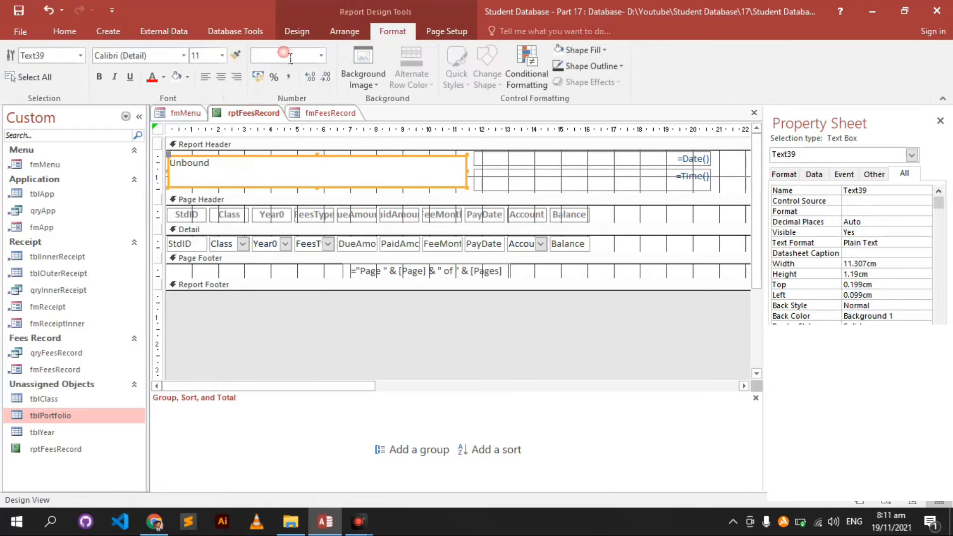
left_click(294, 168)
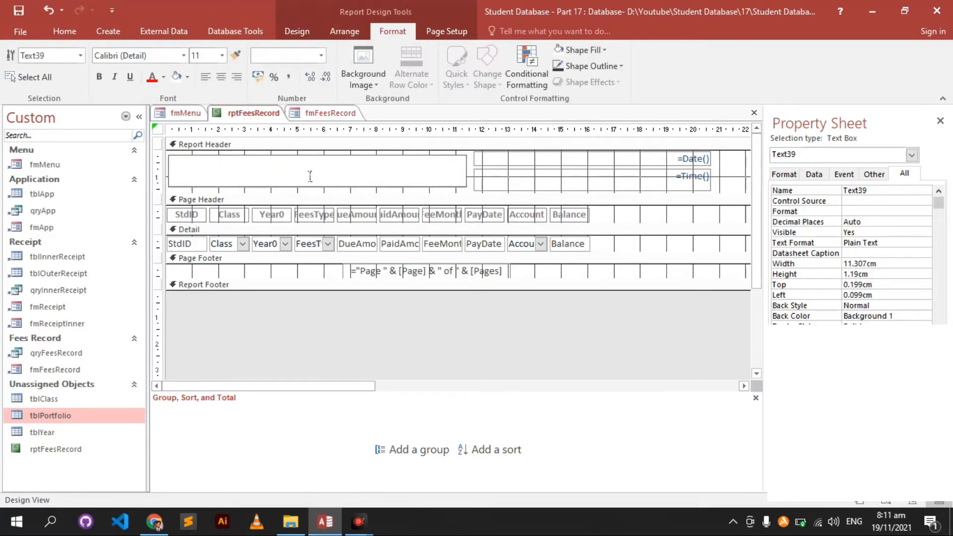
- Paste =DLookUp("[OrganizationName]","tblPortfolio","[ID]=1") into the box and preview the report
type("=DLookUp(\"[OrganizationName]\",\"tblPortfolio\",\"[ID]\"=1)")
key("Return")
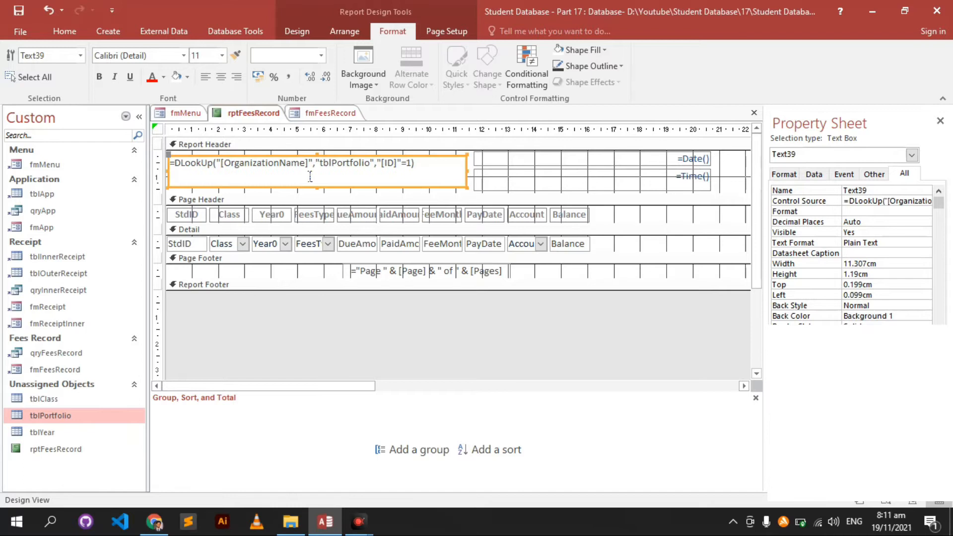
left_click(73, 32)
left_click(18, 58)
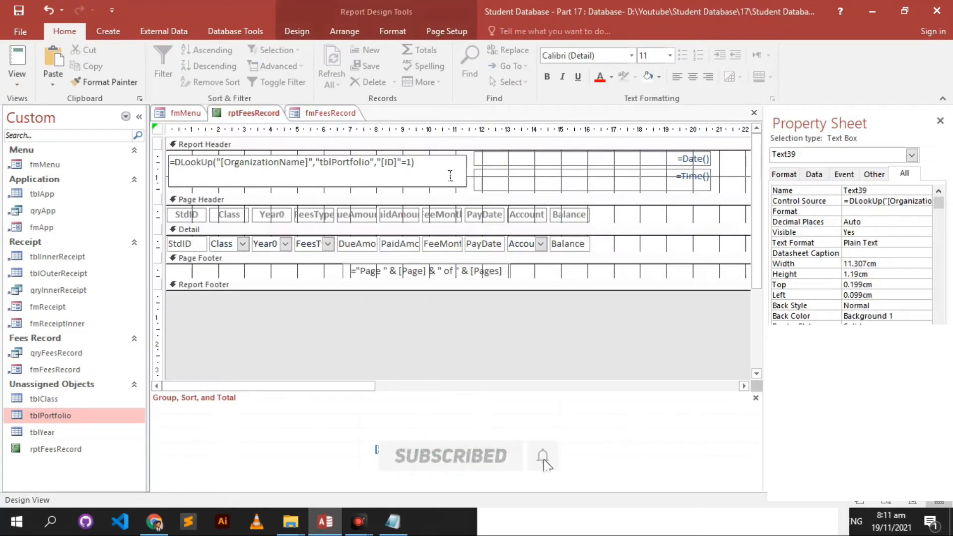
- Fix the criteria so ABC Public School appears, then shorten the box to 1.085 cm
left_click(415, 165)
key("Delete")
key("Return")
left_click(19, 57)
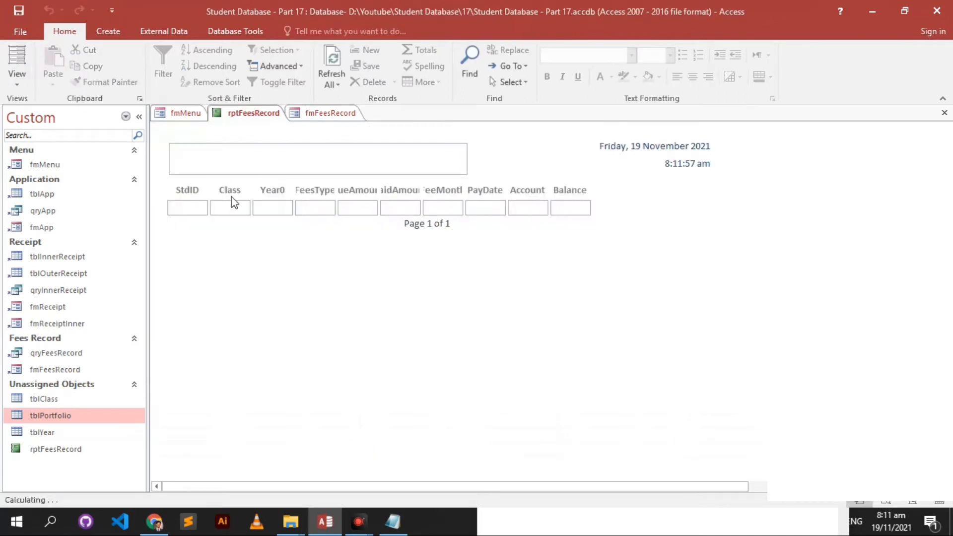
left_click_drag(256, 155, 135, 153)
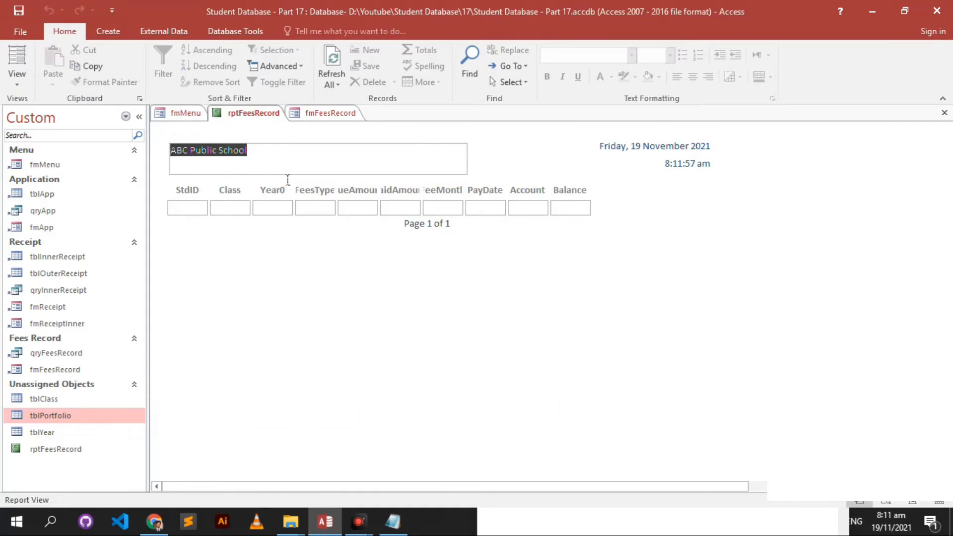
right_click(433, 276)
left_click(475, 308)
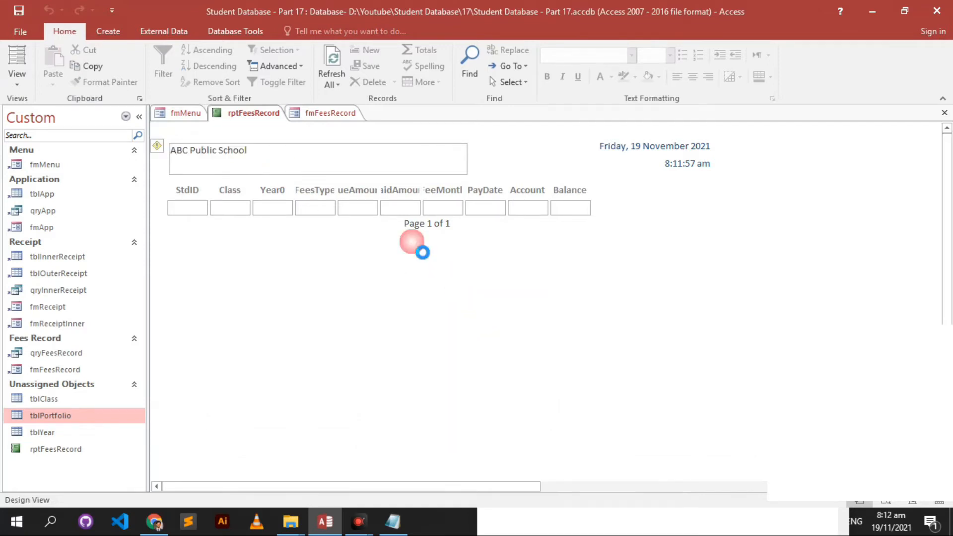
left_click_drag(317, 188, 330, 184)
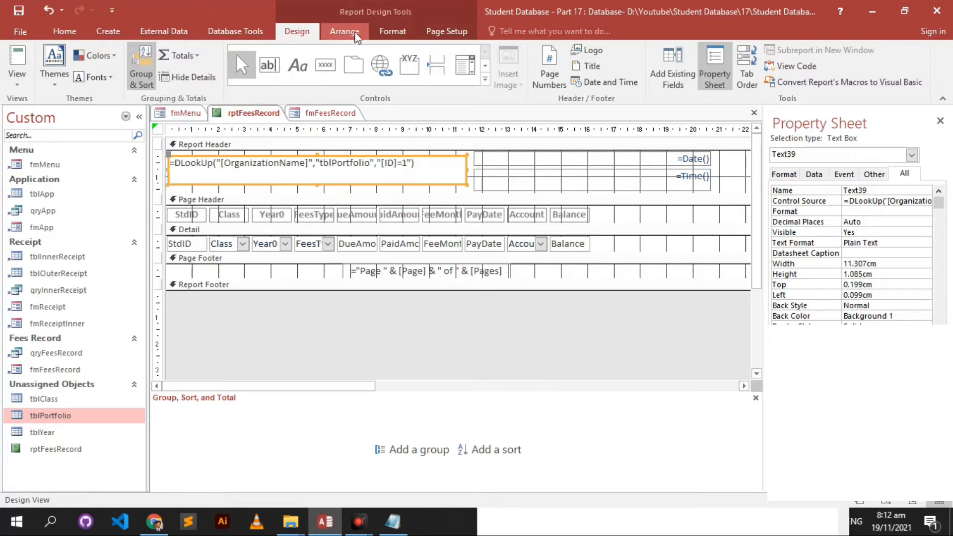
- Set the school name to 18 pt and narrow the date and time boxes
left_click(393, 32)
left_click(222, 55)
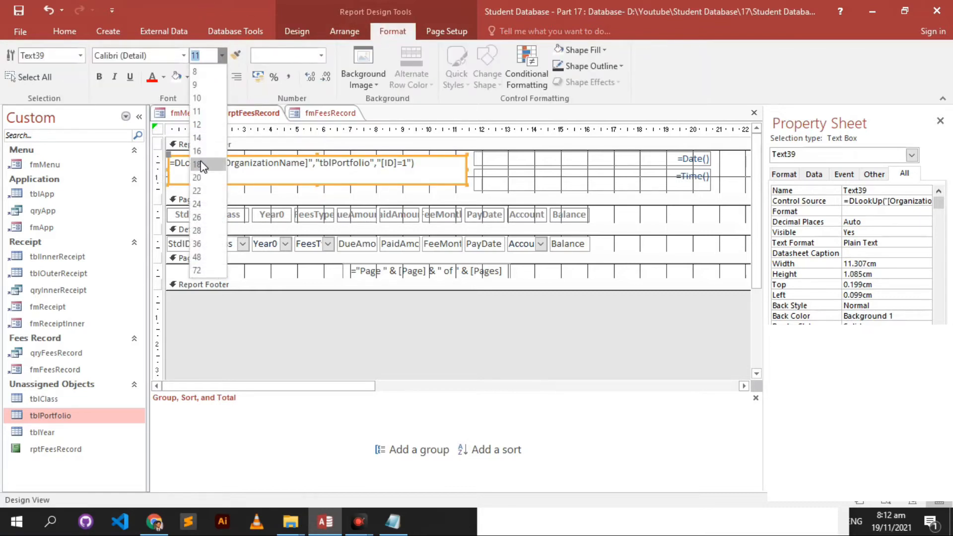
left_click(200, 164)
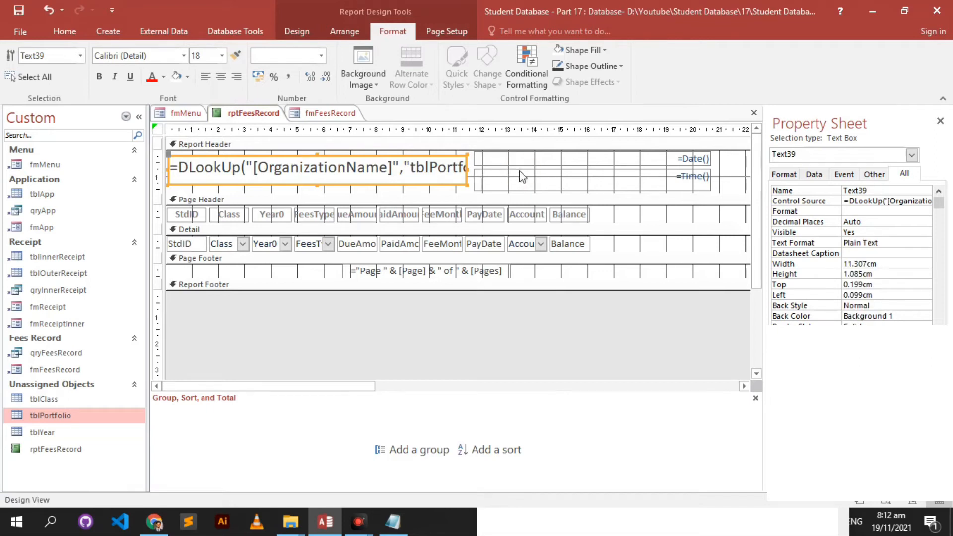
left_click(529, 162)
left_click(494, 171, "shift")
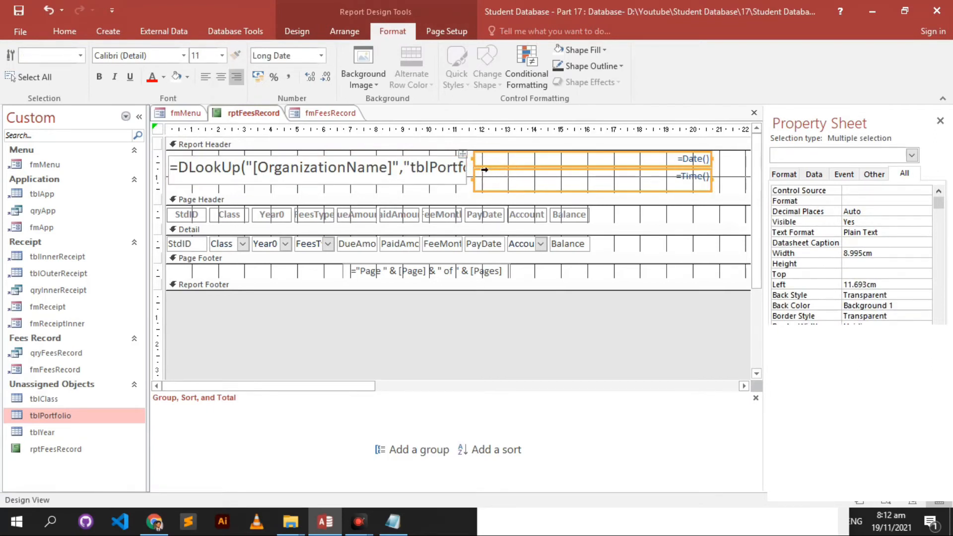
left_click_drag(485, 168, 580, 182)
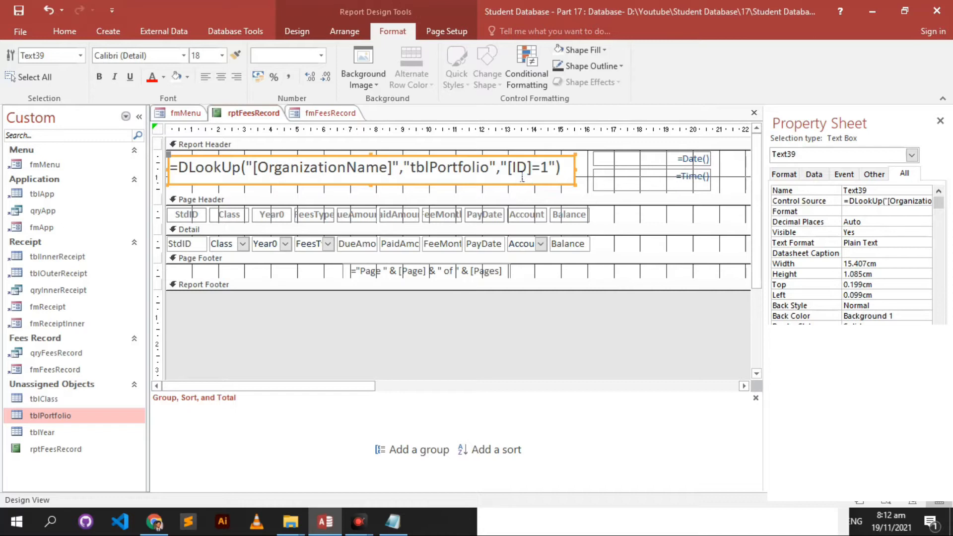
- Move the school-name box to the header's top-left corner and paste a copy below it
left_click_drag(524, 162, 508, 144)
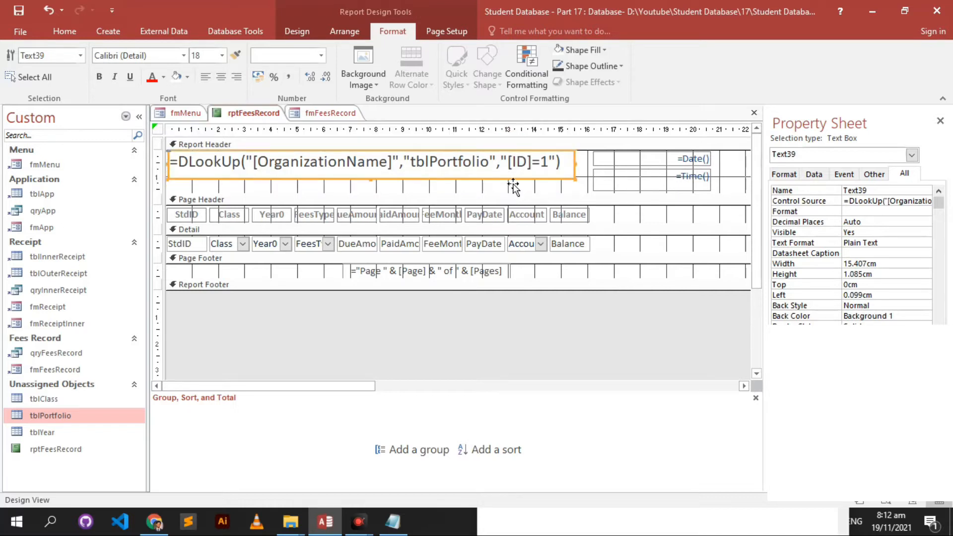
left_click_drag(514, 187, 481, 185)
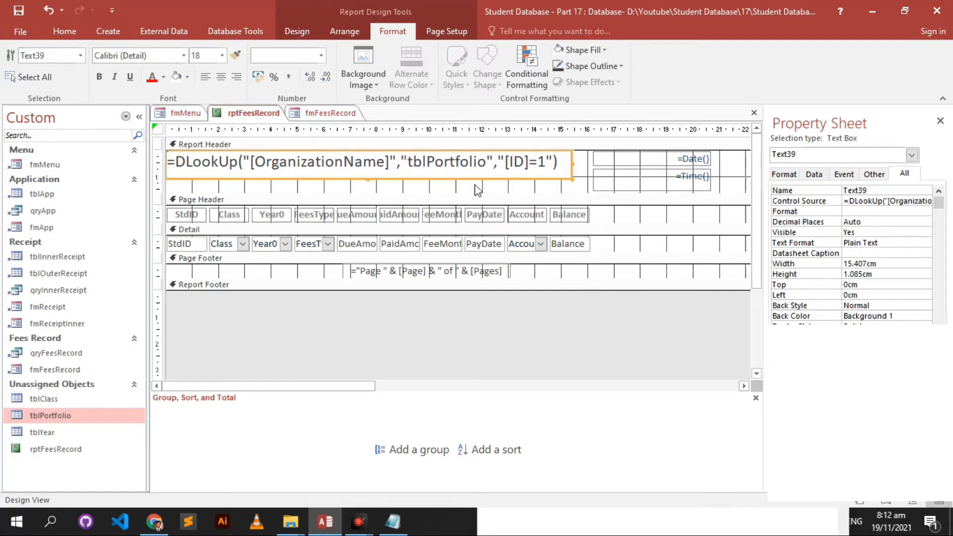
key("ctrl+c")
key("ctrl+v")
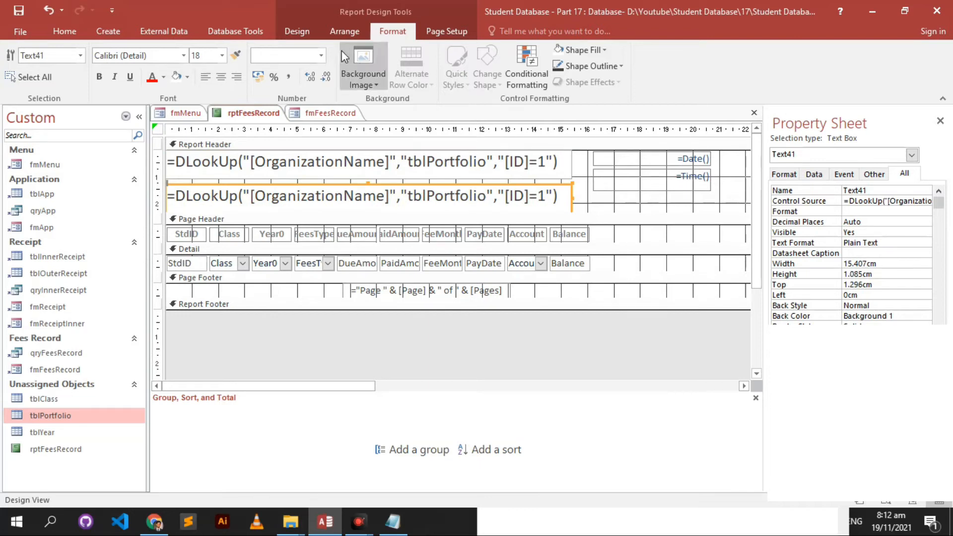
- Position and shorten the copied box beneath the school name and set it to 12 pt
left_click(222, 55)
left_click(198, 139)
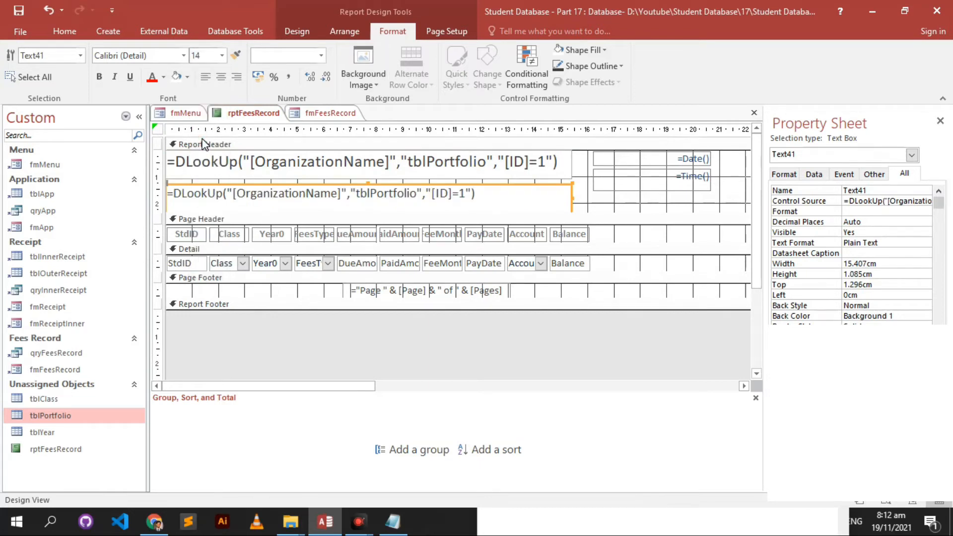
scroll(584, 205, "down", 1)
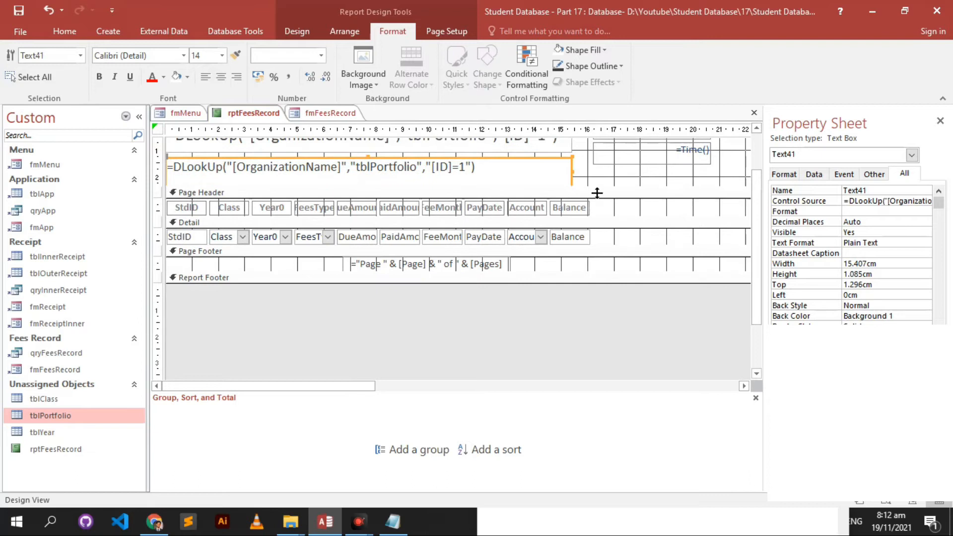
left_click_drag(598, 191, 579, 205)
left_click_drag(376, 188, 372, 182)
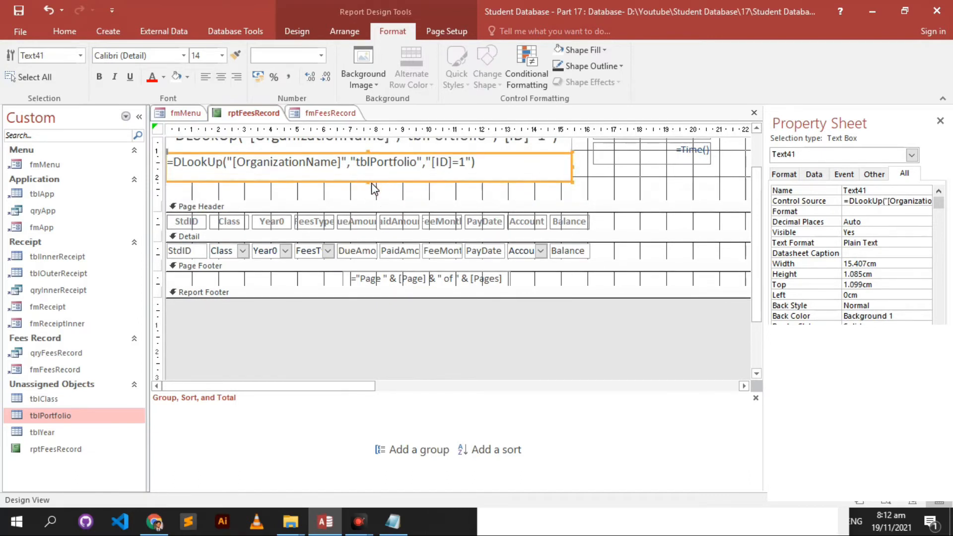
key("Down")
key("Down")
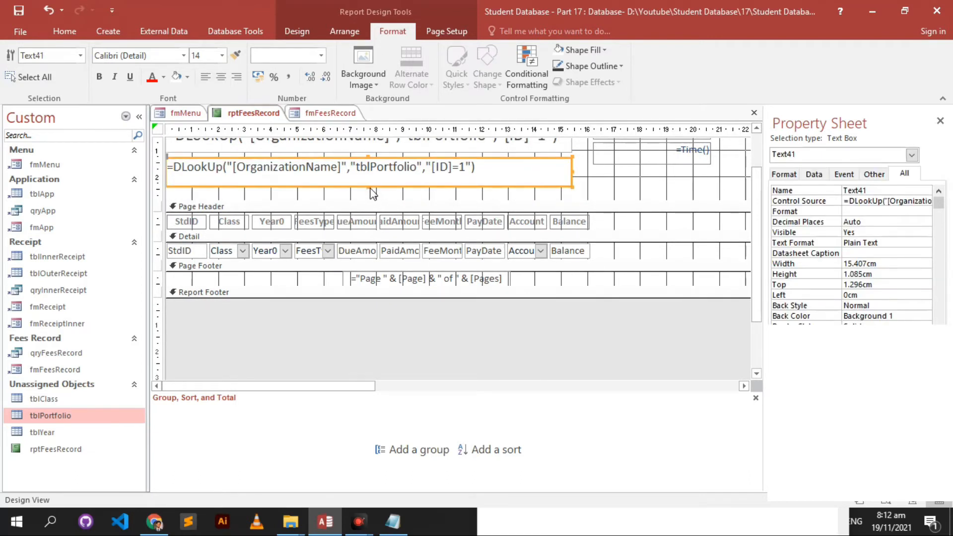
left_click(384, 186)
left_click_drag(385, 186, 385, 179)
left_click(223, 56)
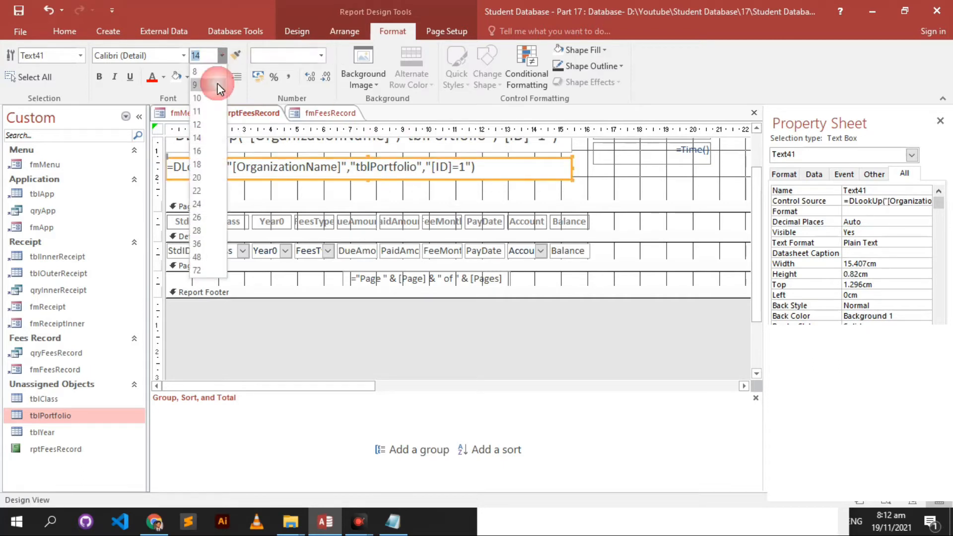
left_click(211, 119)
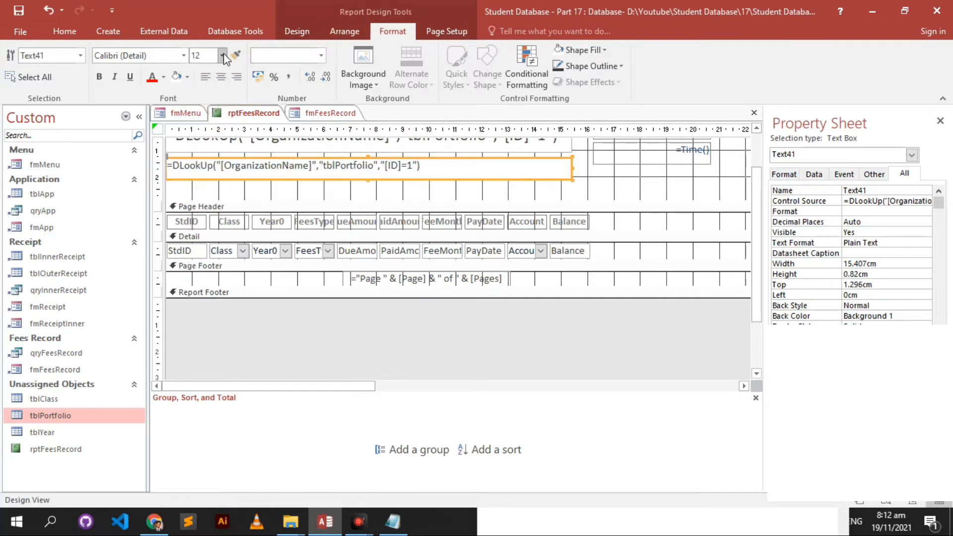
left_click(222, 56)
left_click(212, 125)
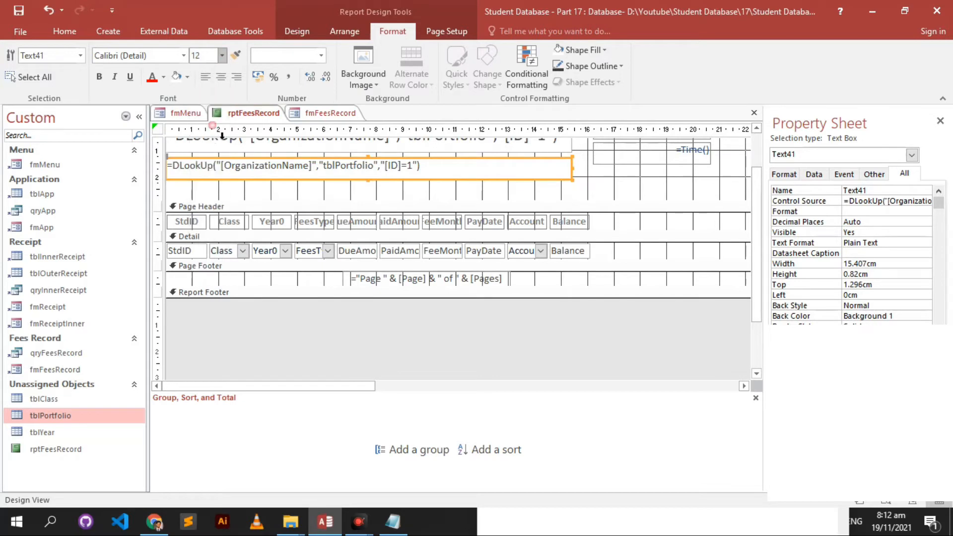
- Change the copy's lookup field from OrganizationName to Address and check both lines in Report View
double_click(277, 165)
type("Address")
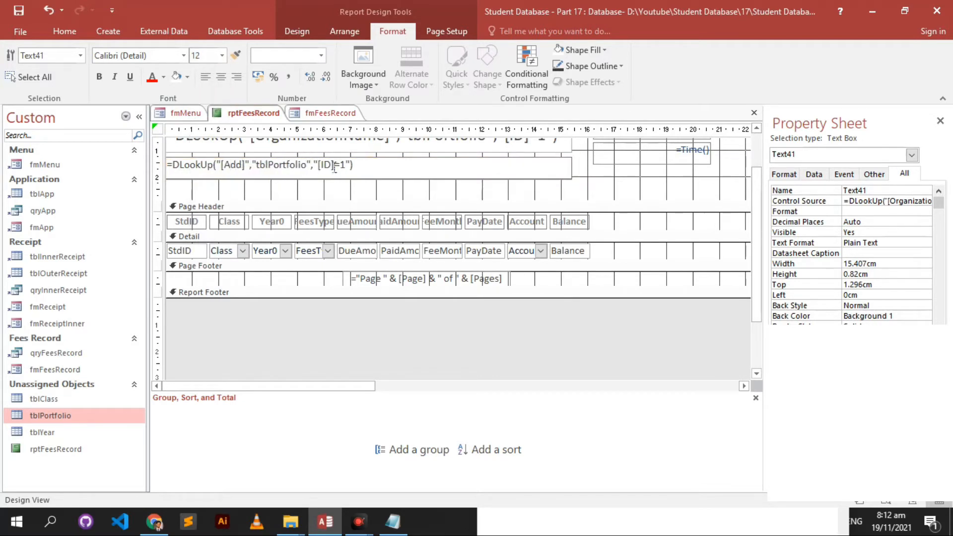
left_click(345, 188)
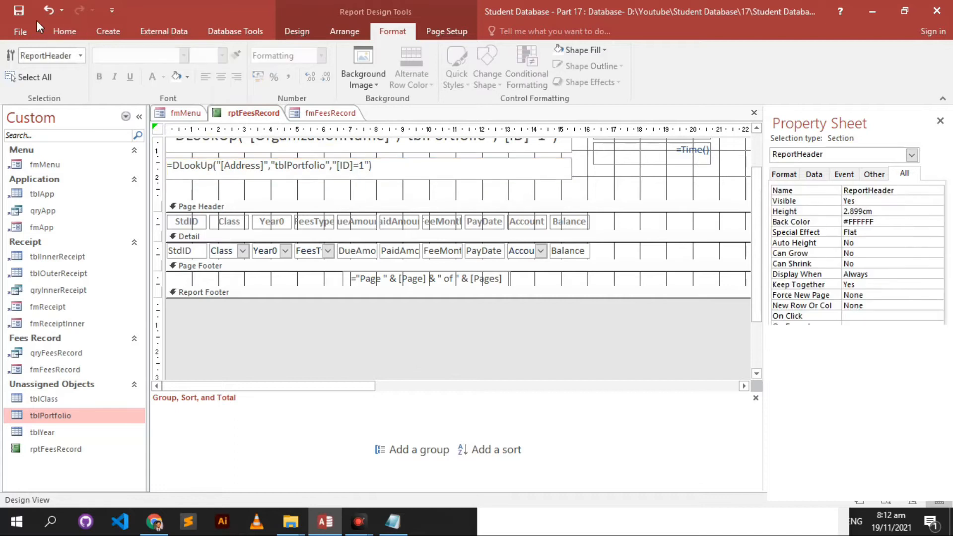
left_click(65, 31)
left_click(29, 59)
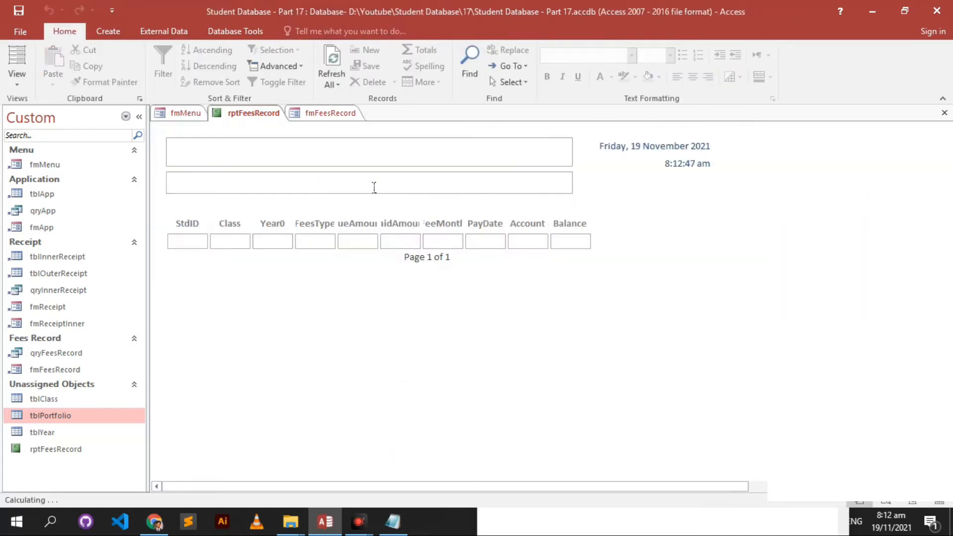
left_click(275, 162)
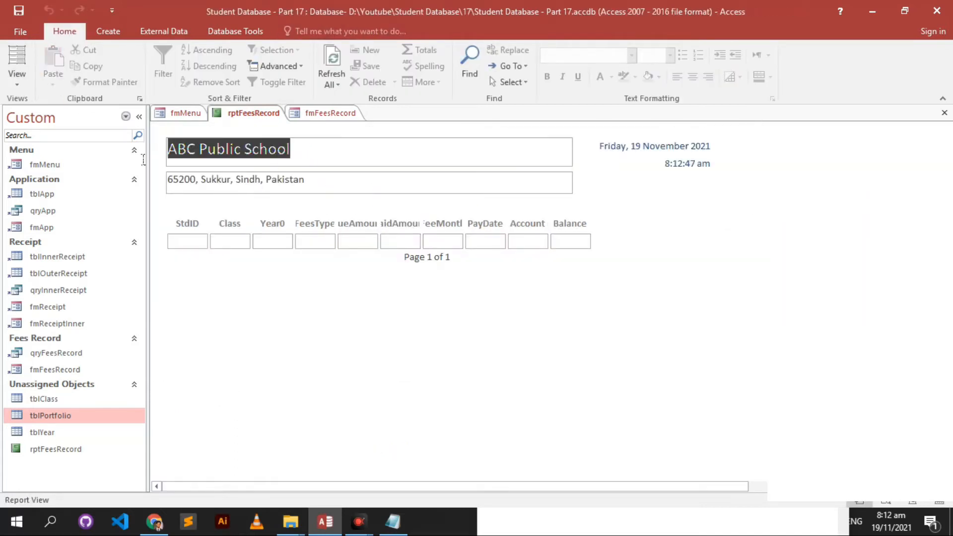
right_click(757, 256)
left_click(786, 298)
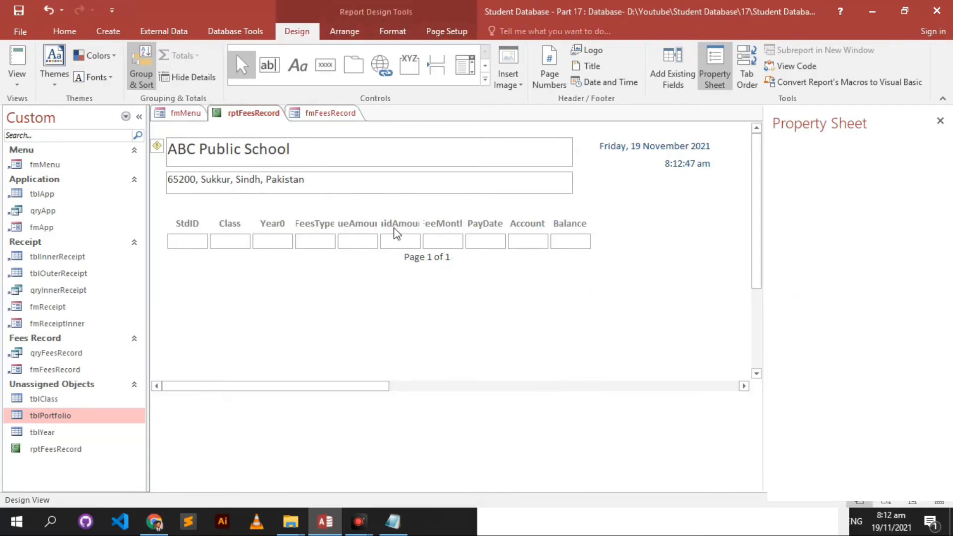
left_click_drag(394, 211, 383, 122)
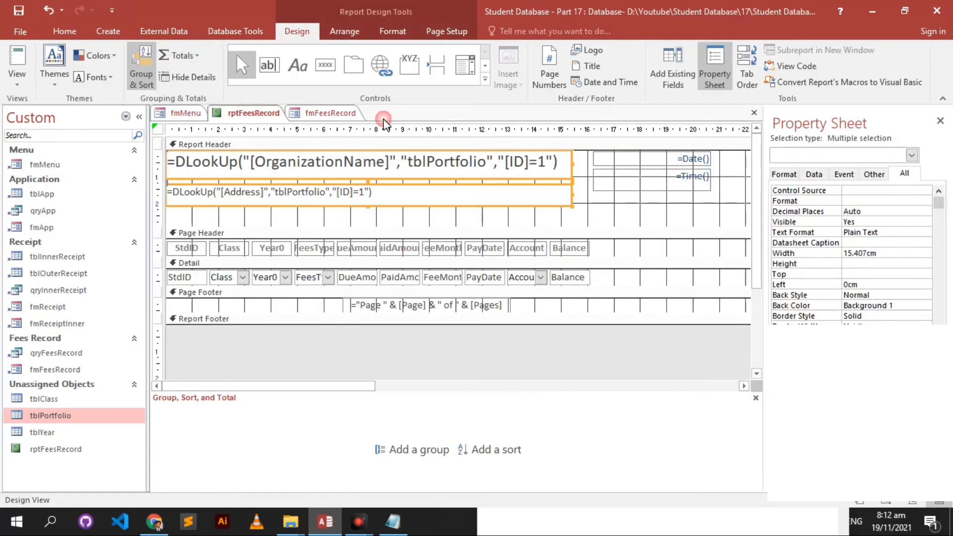
- Give the two lookup boxes transparent borders and arrange them in a stacked layout
left_click(392, 30)
left_click(591, 66)
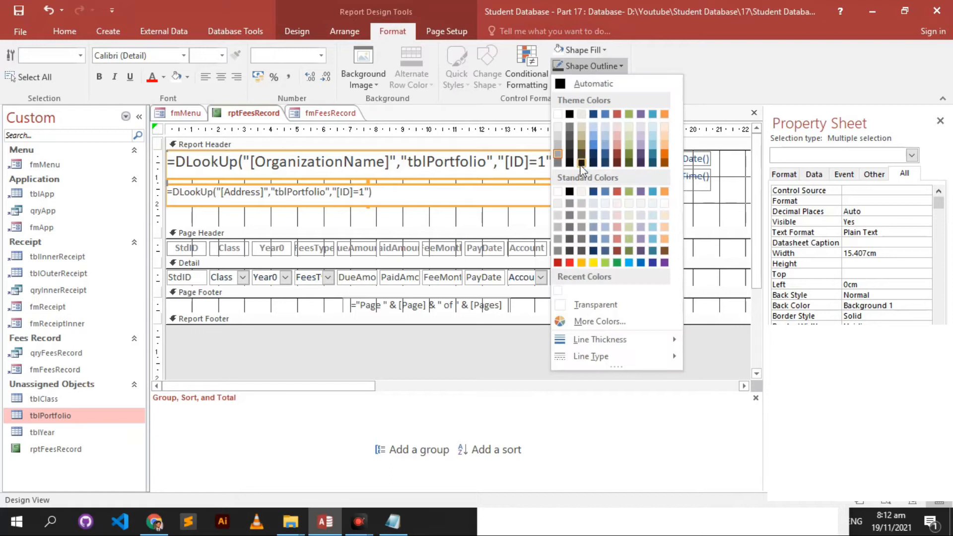
left_click(598, 305)
right_click(431, 201)
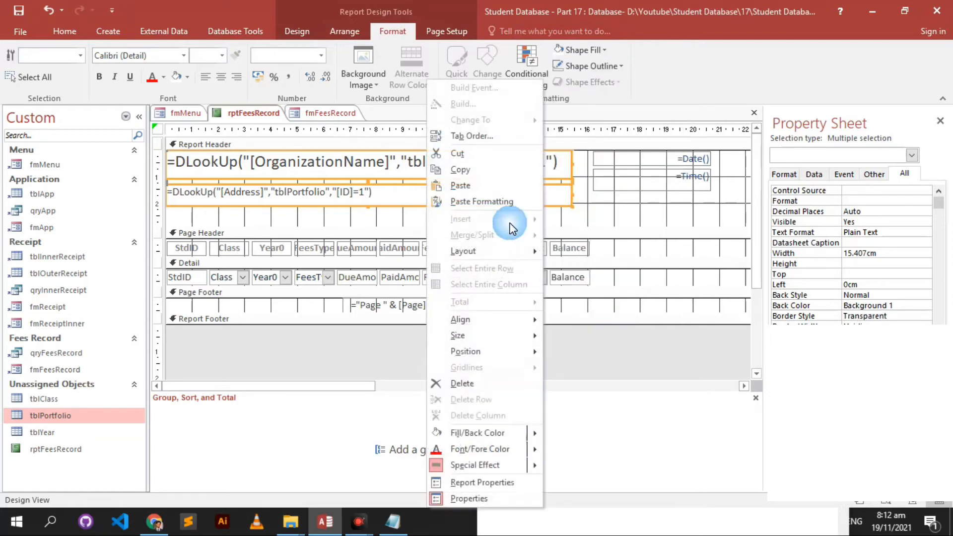
mouse_move(516, 252)
left_click(586, 271)
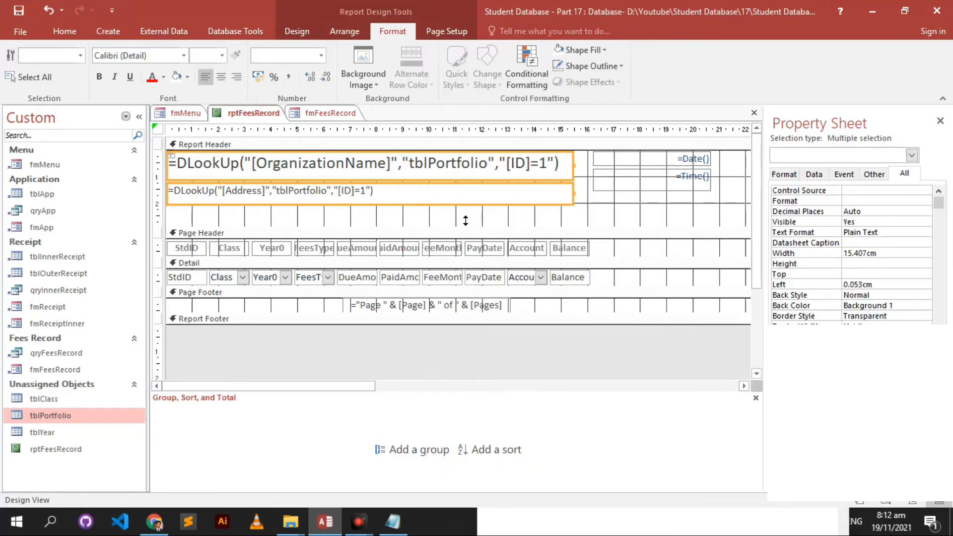
- Resize the Report Header to 4.698 cm tall and preview it in Report View
left_click(588, 220)
left_click_drag(594, 230, 611, 267)
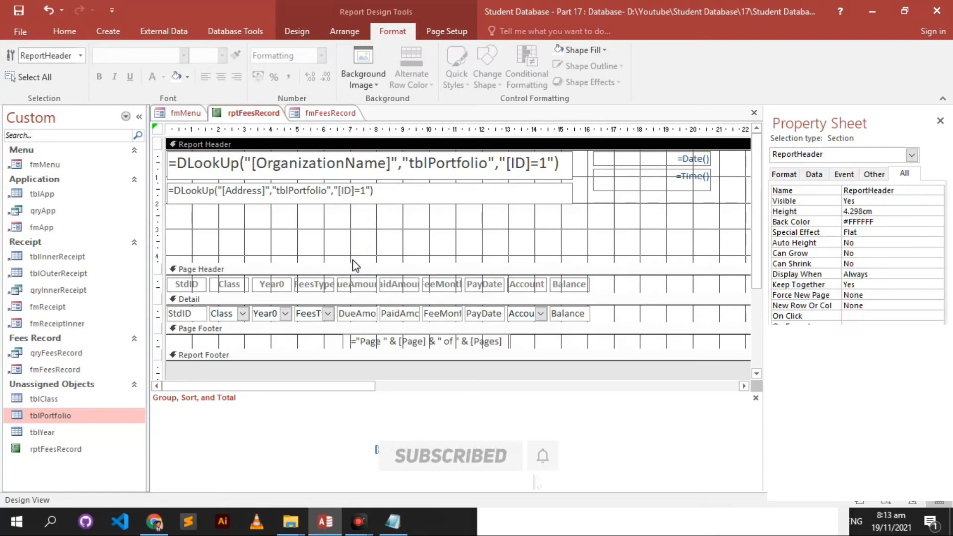
left_click_drag(355, 271, 362, 281)
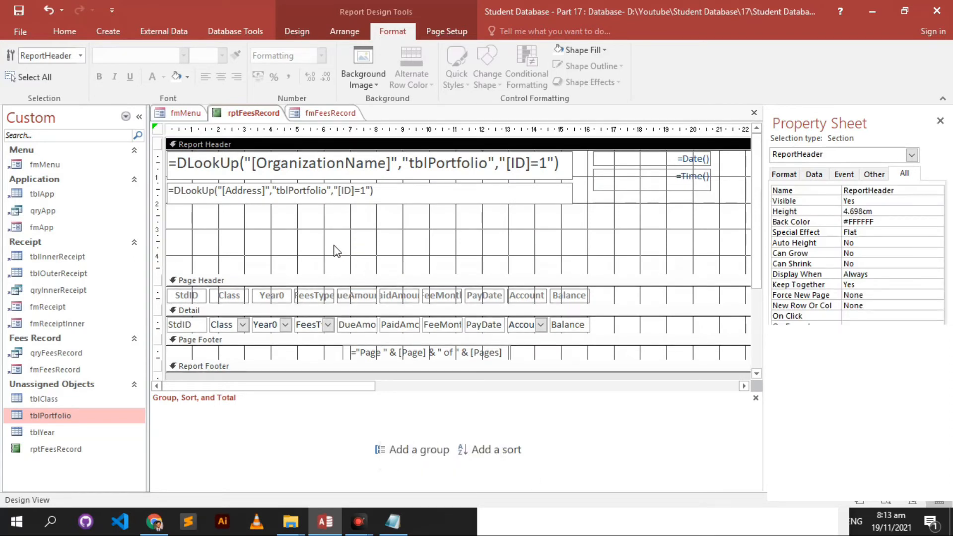
left_click(76, 31)
left_click(17, 62)
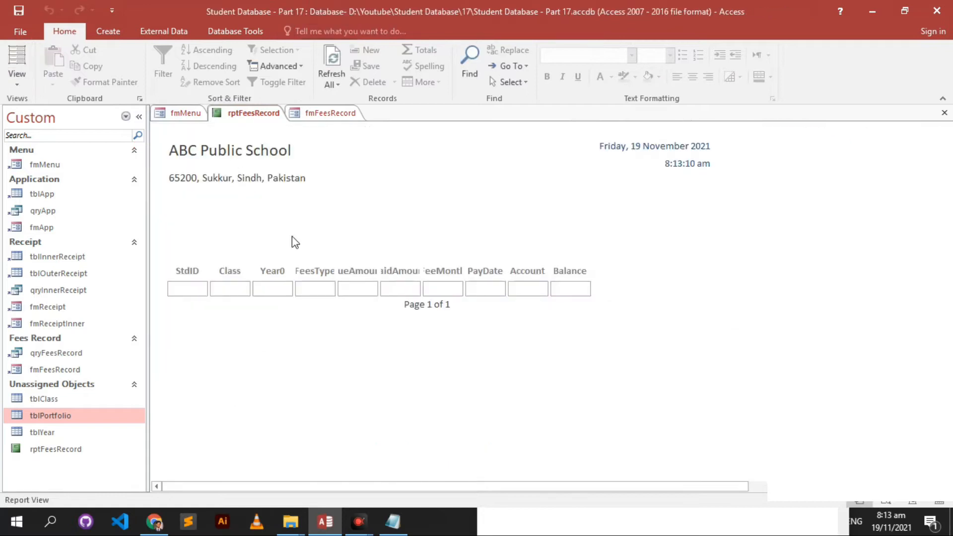
- Return to Design View and draw a new unbound text box below the address
left_click(325, 189)
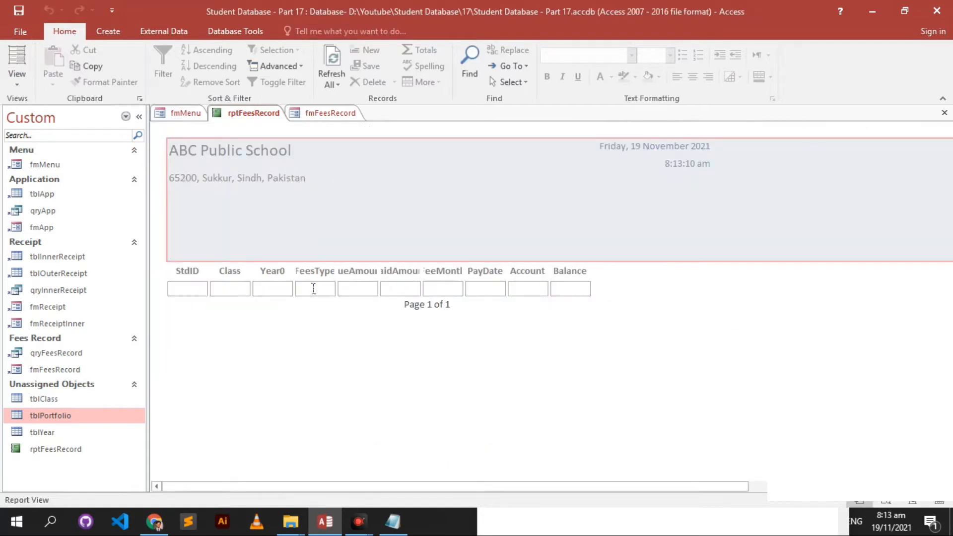
left_click(314, 289)
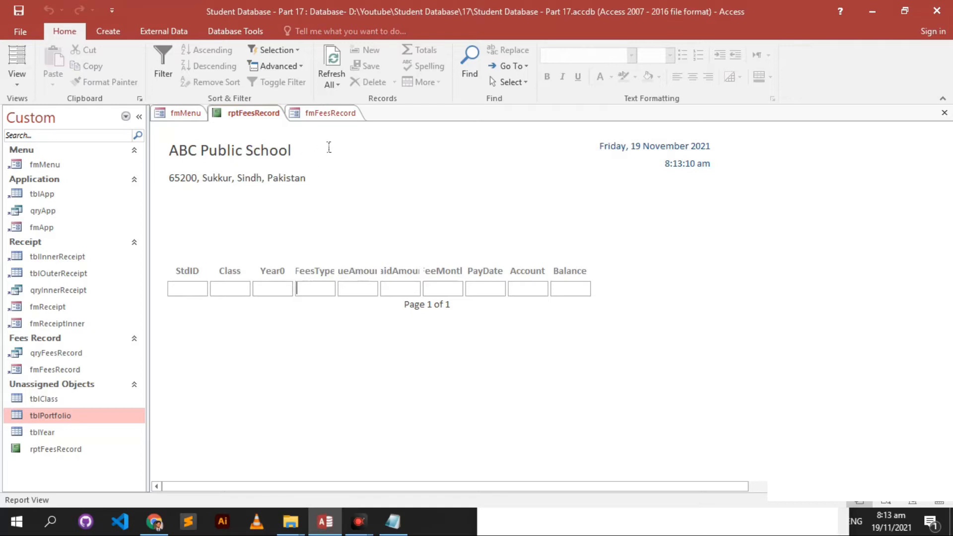
right_click(390, 233)
left_click(414, 275)
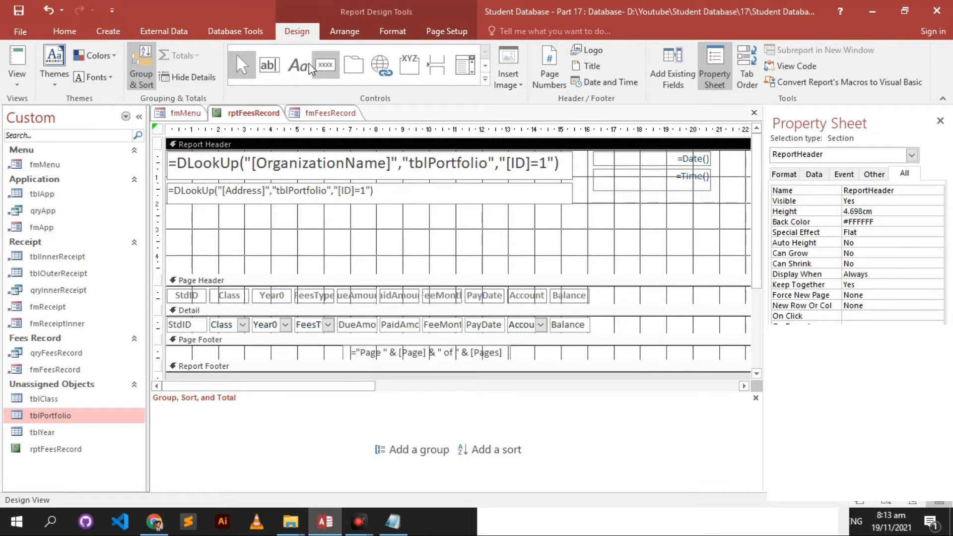
left_click(270, 64)
left_click(228, 214)
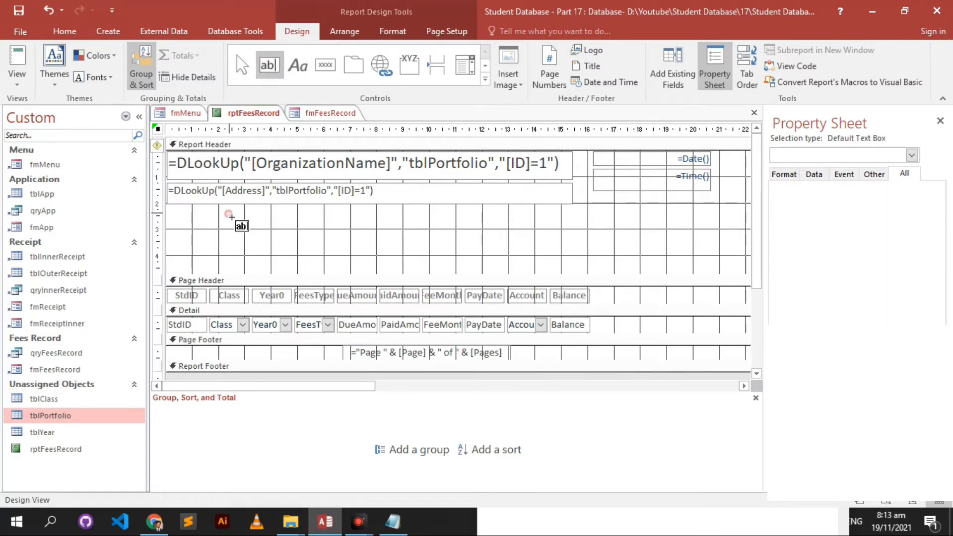
left_click(297, 220)
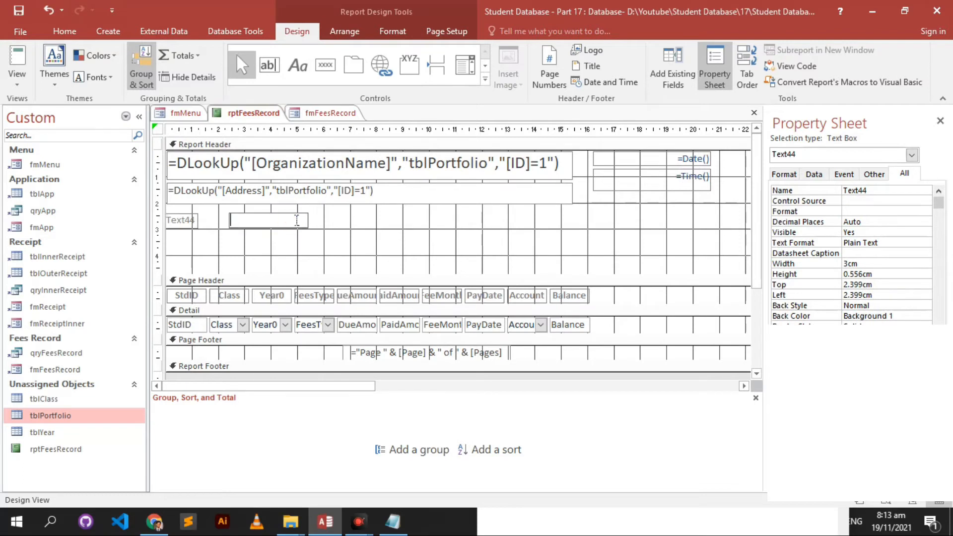
- Copy the StdName DLookUp line from the Notepad notes
key("alt+Tab")
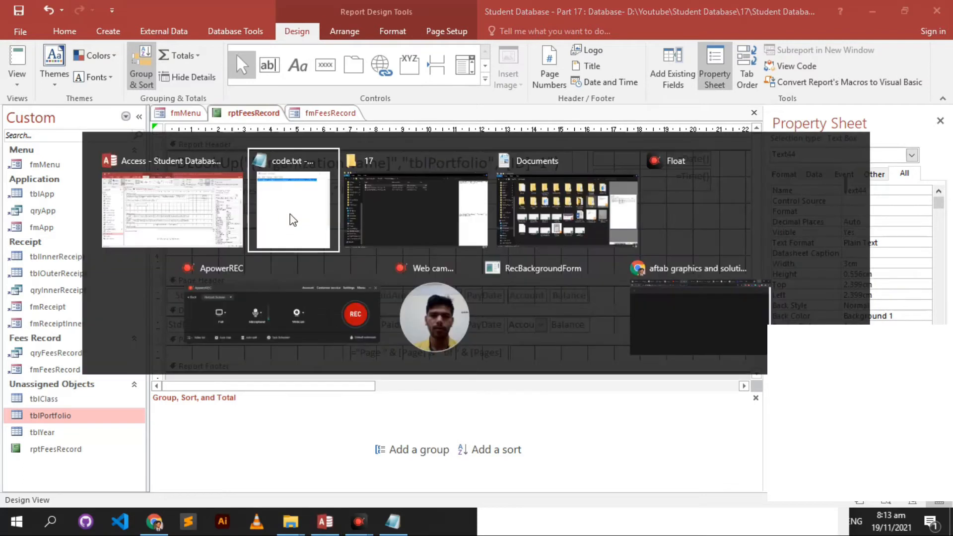
left_click_drag(626, 270, 495, 114)
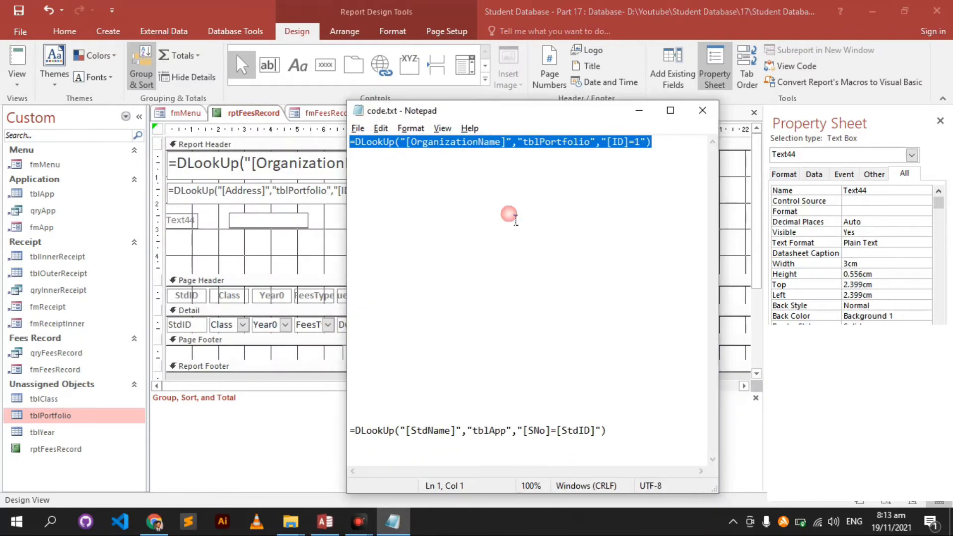
left_click_drag(630, 440, 305, 432)
key("ctrl+c")
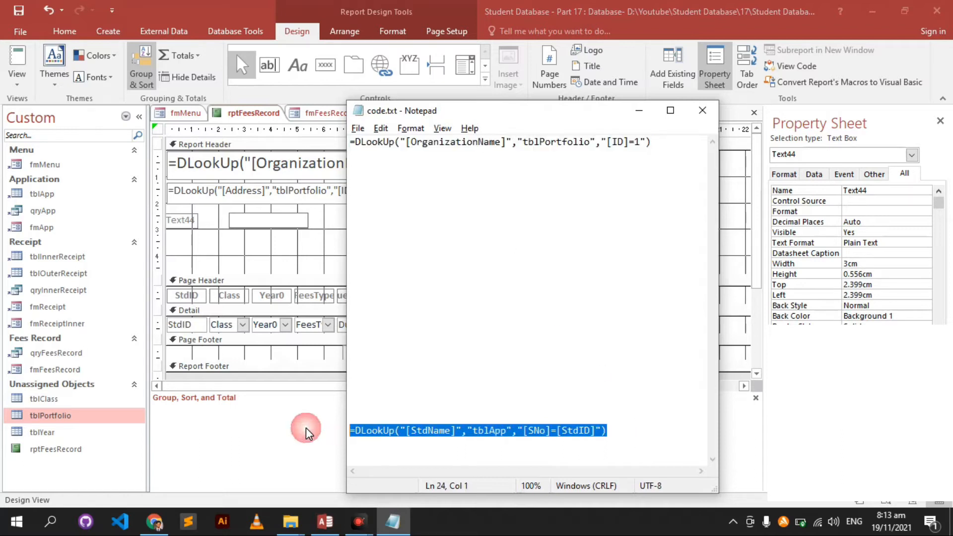
key("alt+Tab")
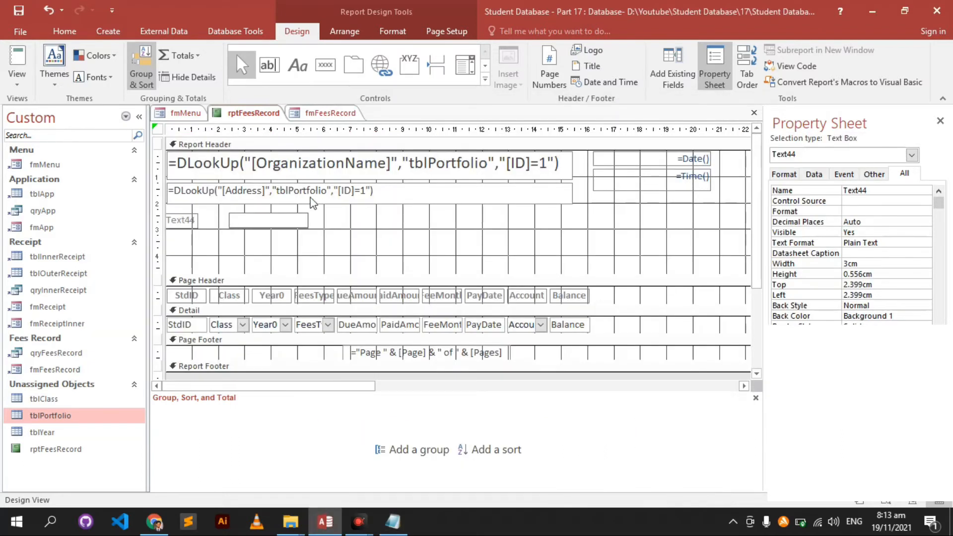
- Paste =DLookUp("[StdName]","tblApp","[SNo]=[StdID]") into Text44 and widen it to about 8.4 cm
left_click(304, 220)
key("ctrl+v")
left_click(316, 222)
left_click(304, 222)
left_click_drag(309, 222, 451, 222)
- Verify the StdName, SNo and StdID fields against tblApp and fmFeesRecord
left_click(377, 177)
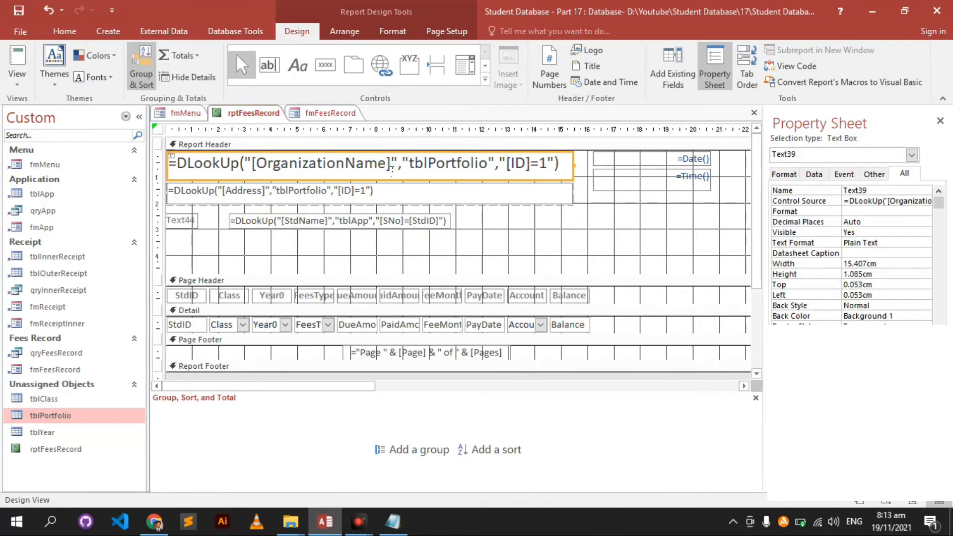
left_click(390, 224)
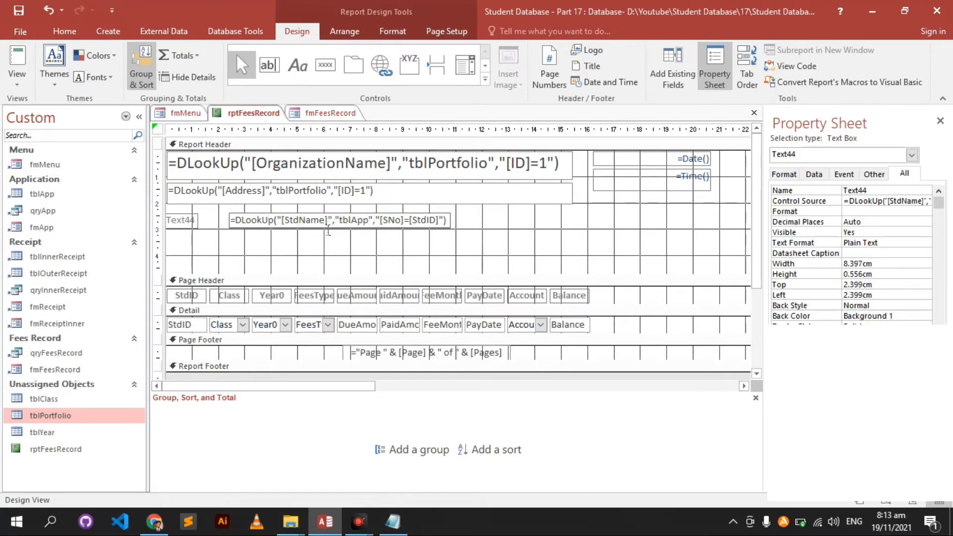
left_click_drag(324, 231, 272, 231)
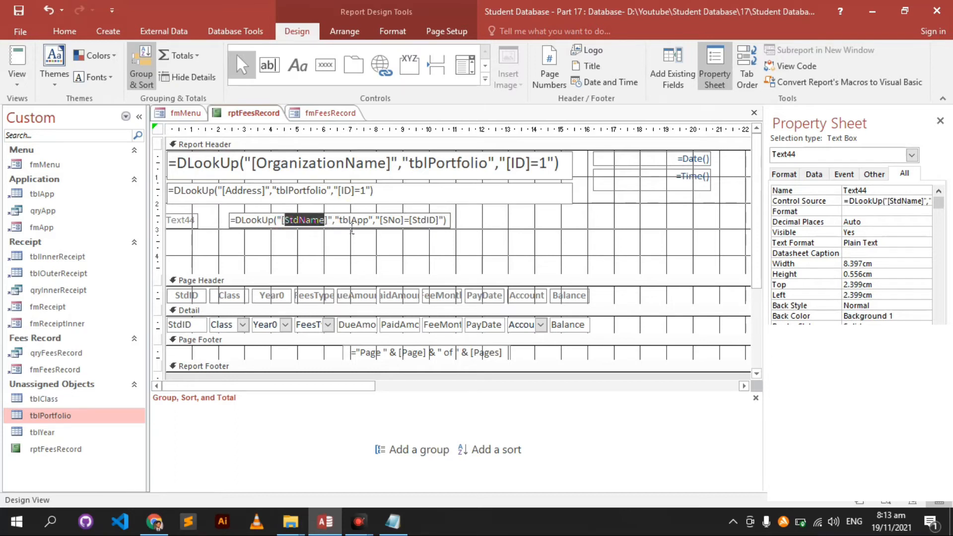
left_click(341, 221)
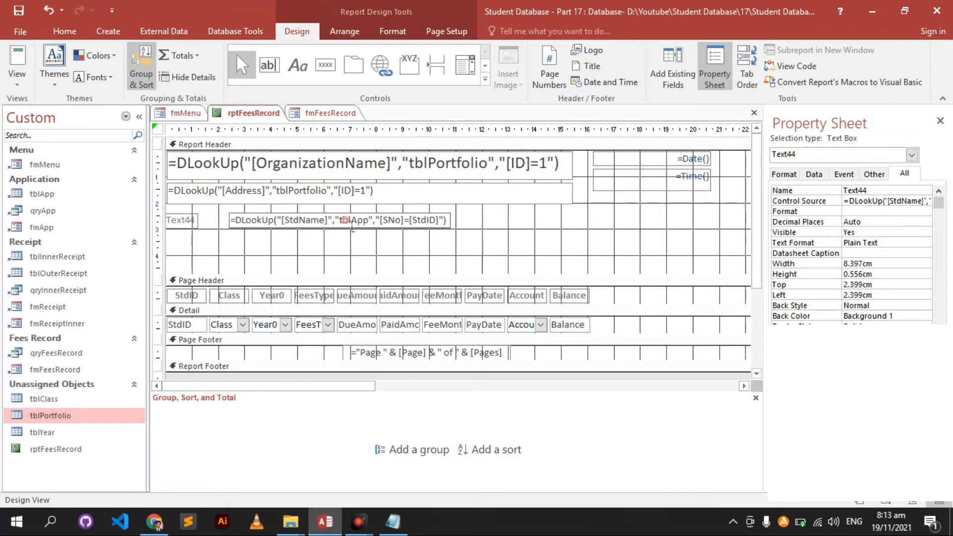
double_click(60, 194)
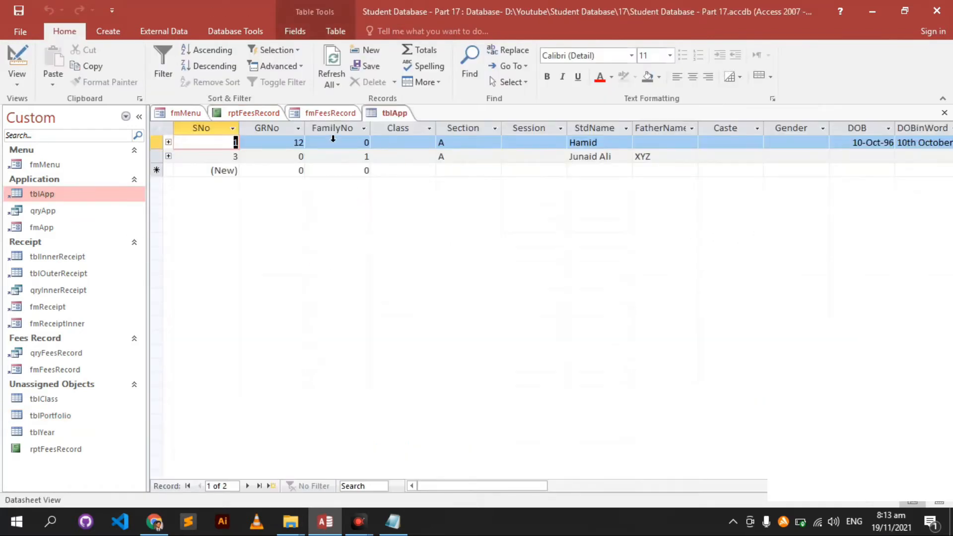
left_click(945, 113)
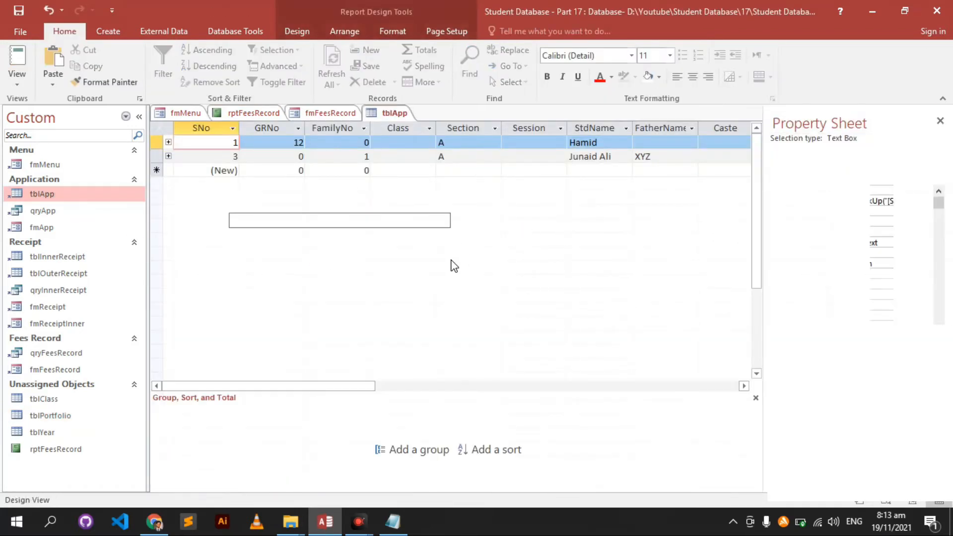
double_click(390, 225)
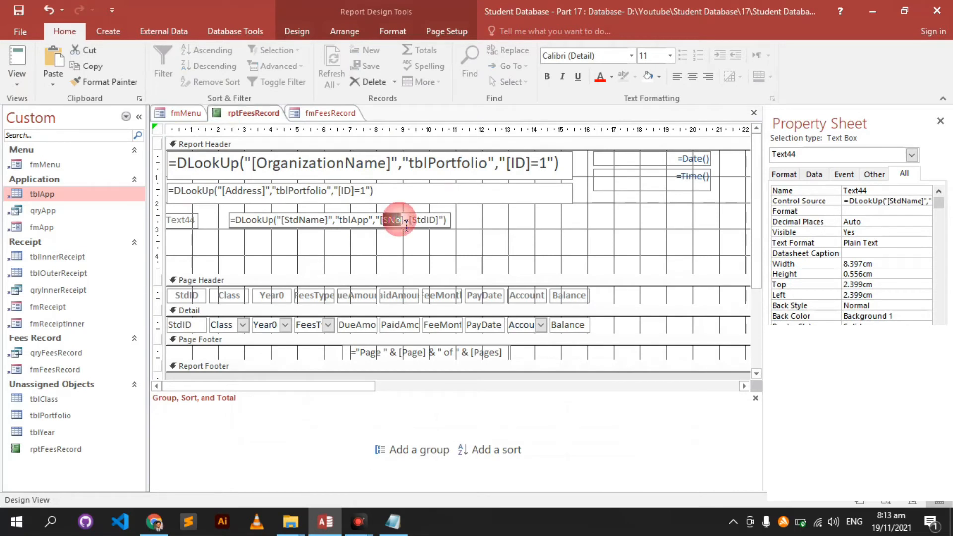
double_click(42, 194)
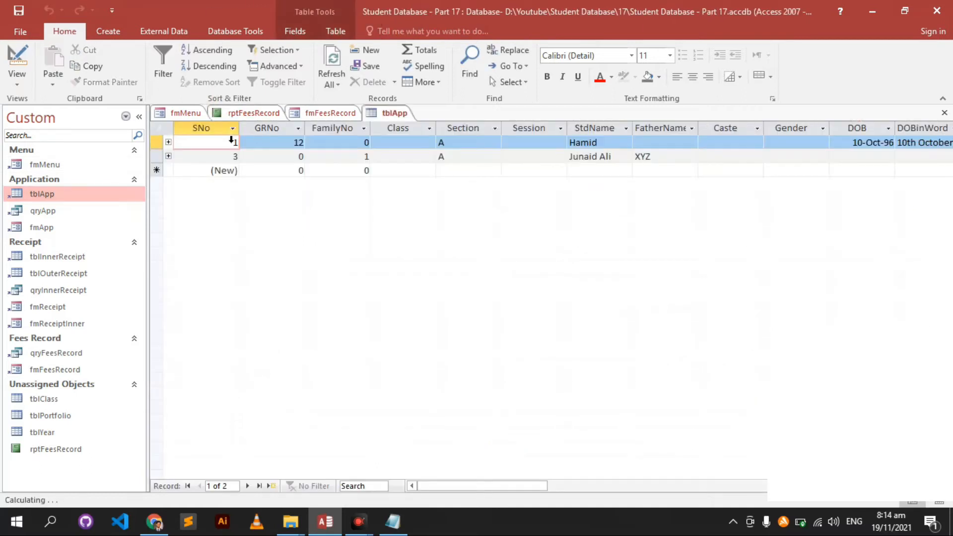
left_click(316, 114)
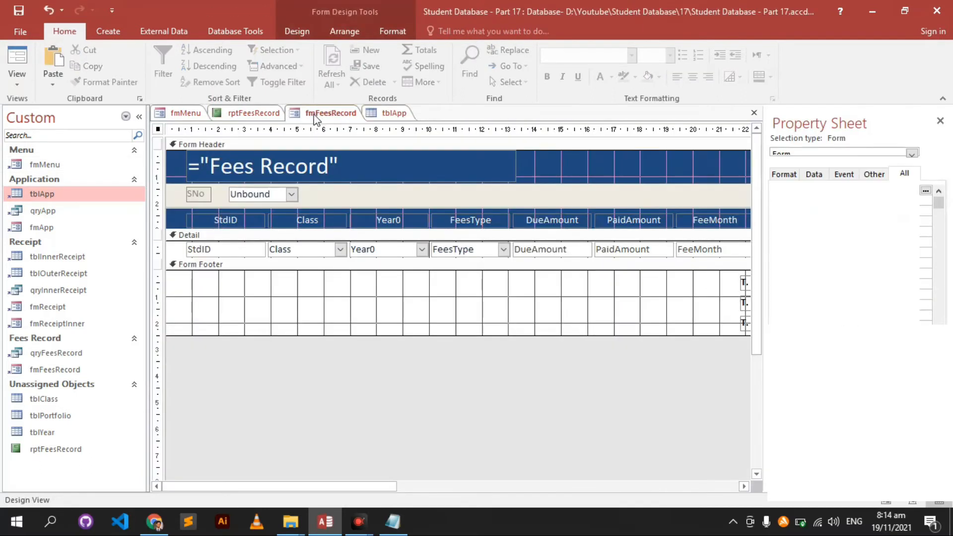
left_click(254, 114)
double_click(425, 221)
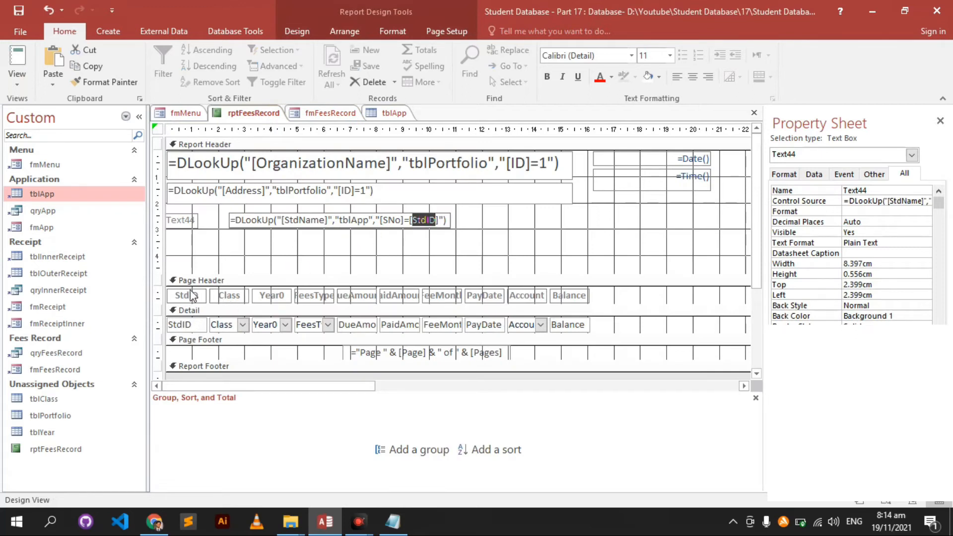
left_click(520, 228)
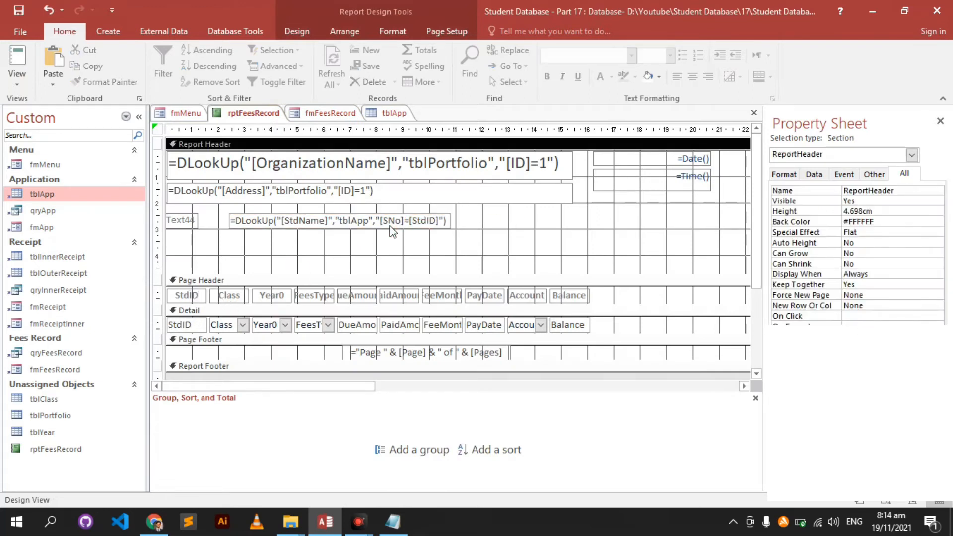
- Change the lookup box's label caption to Name
left_click(188, 221)
type("Name")
key("Return")
- Duplicate the Name label and lookup box twice and arrange all three rows in a Stacked layout
left_click_drag(305, 257, 171, 218)
key("ctrl+v")
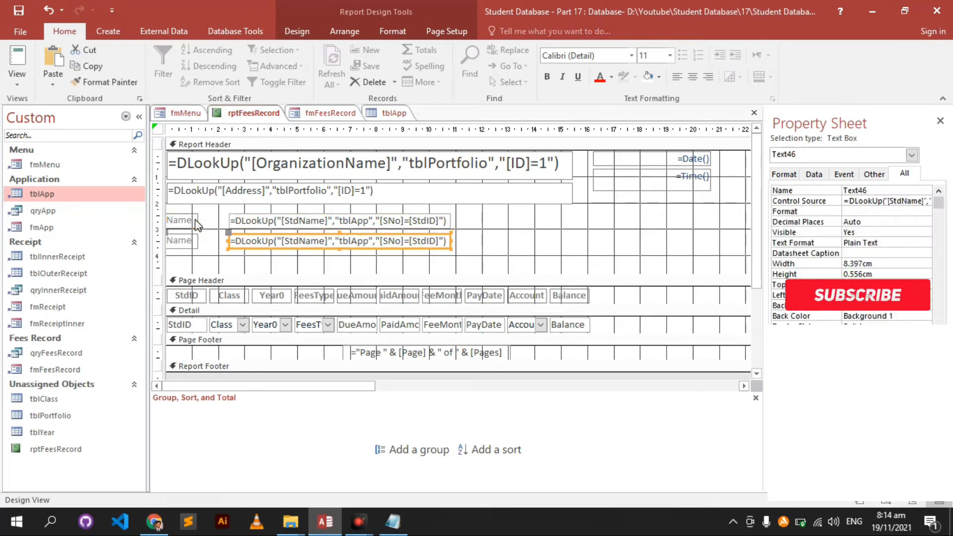
key("ctrl+v")
left_click_drag(511, 211, 187, 270)
right_click(187, 270)
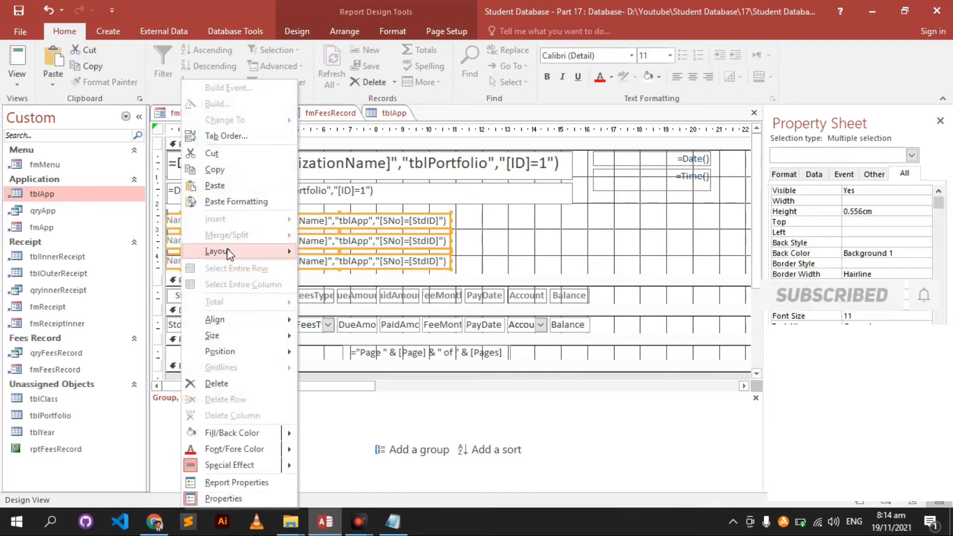
mouse_move(228, 251)
left_click(335, 269)
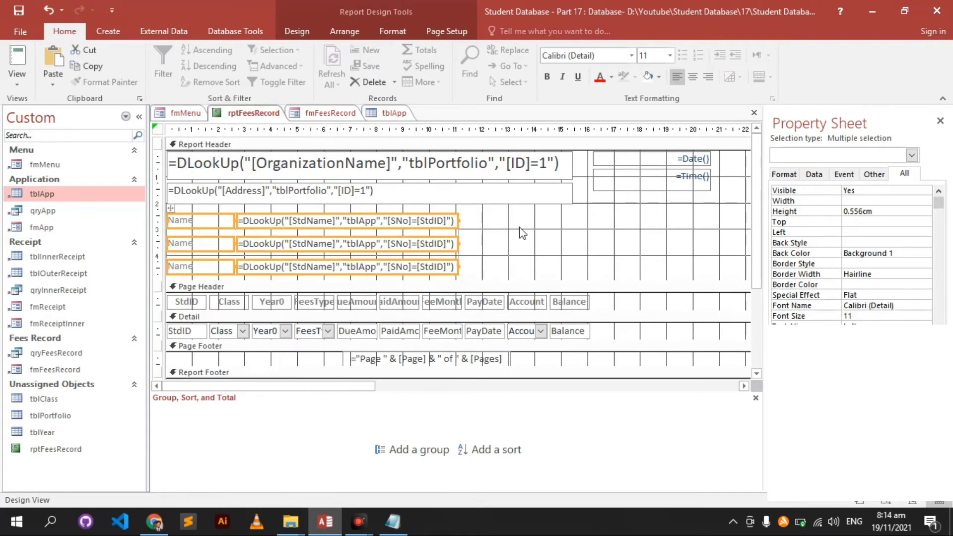
left_click(479, 231)
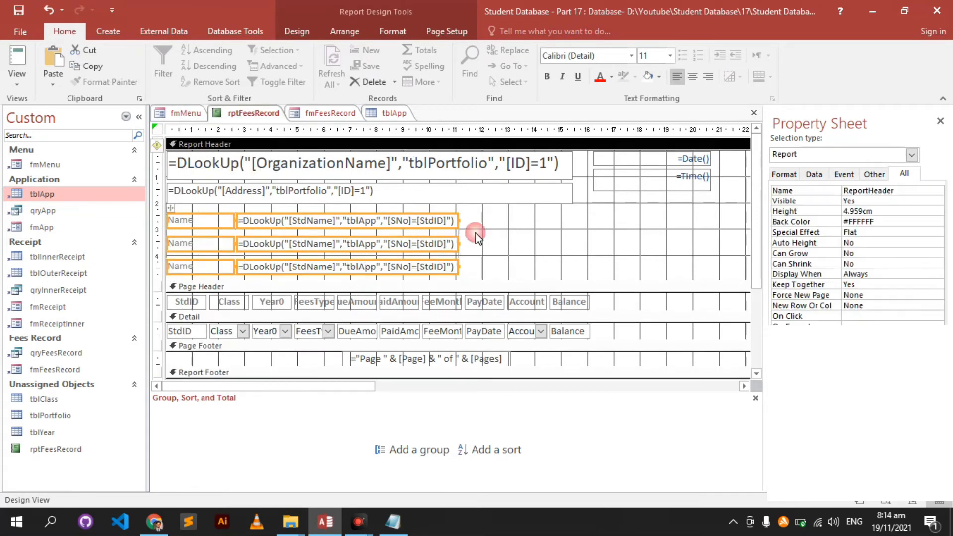
- Relabel the second and third rows as Father Name and Contact
left_click(401, 224)
left_click(323, 244)
left_click(322, 244)
double_click(322, 245)
left_click(206, 244)
double_click(206, 243)
type("F")
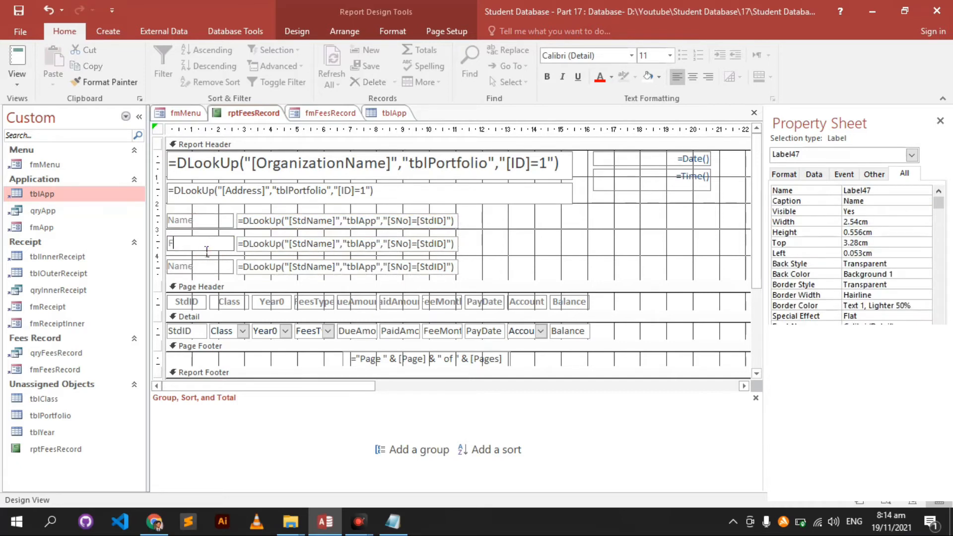
type("ather Name")
left_click(207, 270)
double_click(211, 271)
type("Contact")
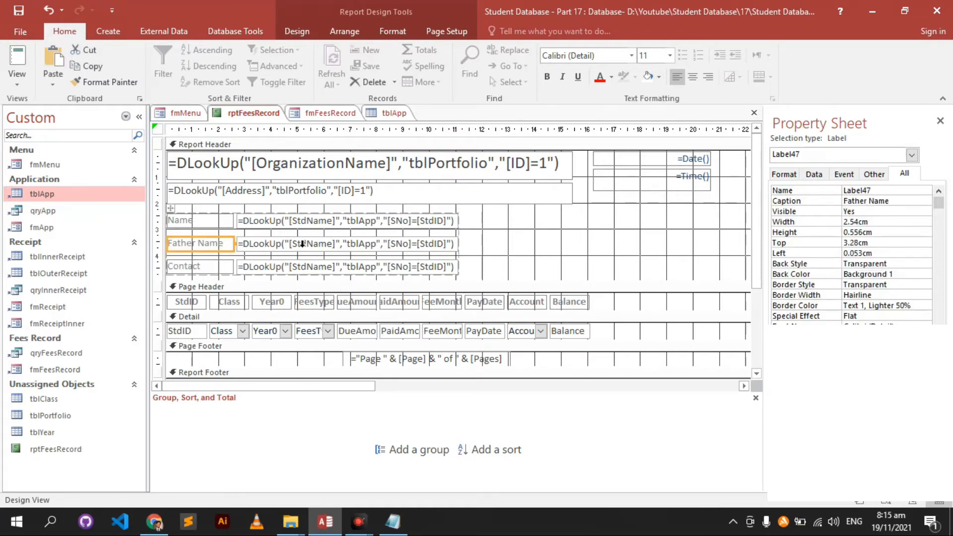
- Change the Father Name and Contact DLookUp fields to FatherName and MobileNo
left_click(302, 243)
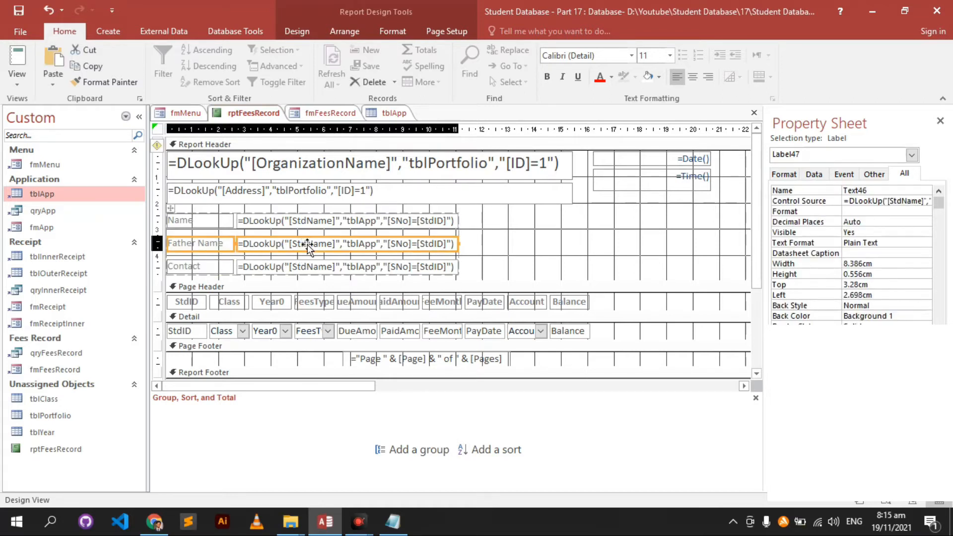
left_click(305, 267)
left_click(326, 244)
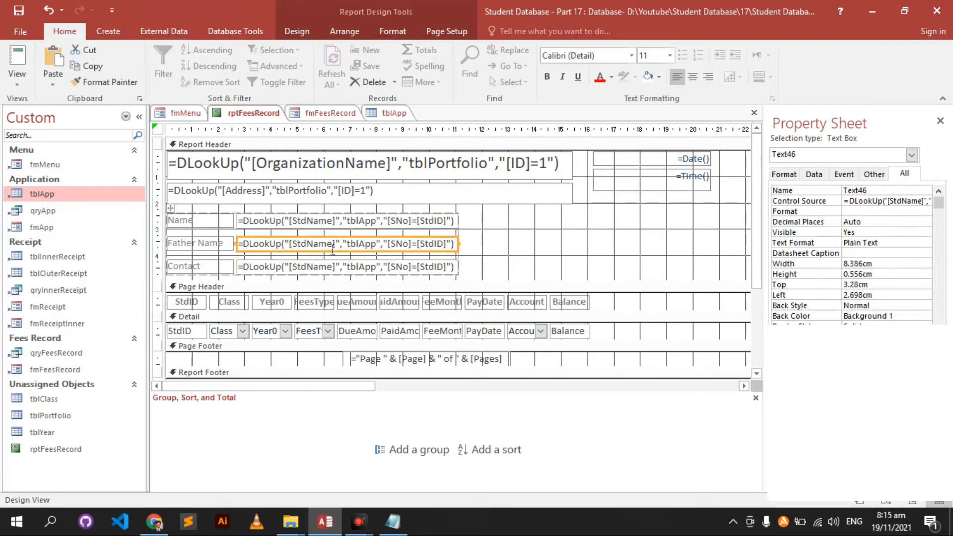
double_click(325, 243)
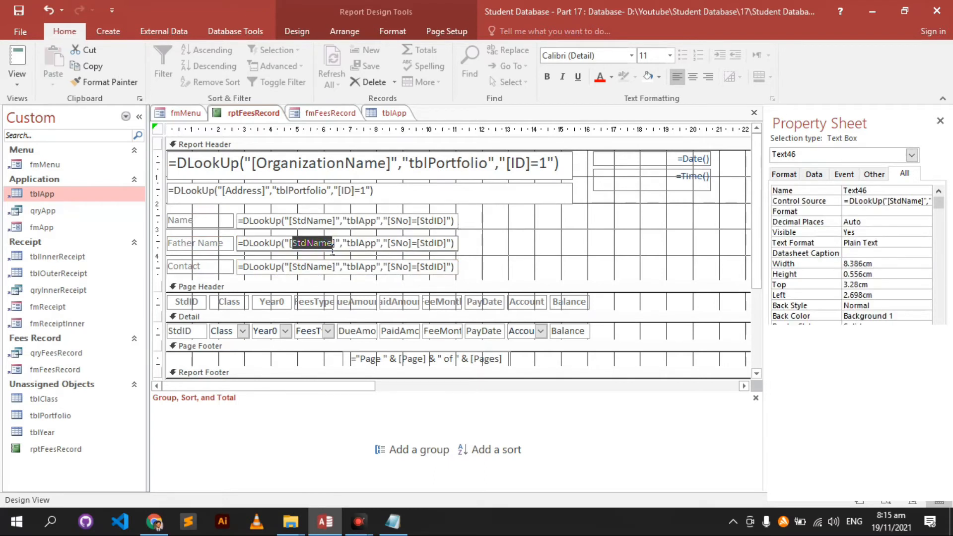
type("FatherName")
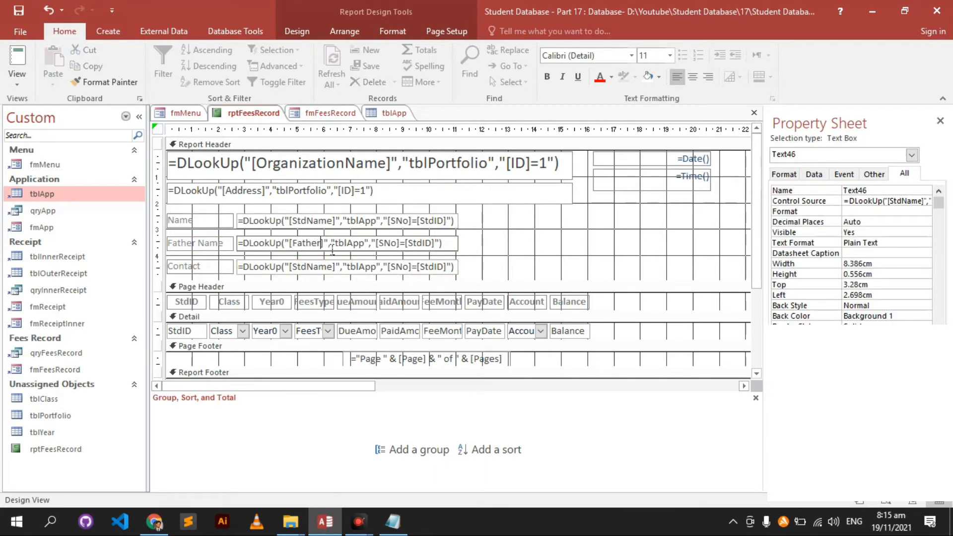
left_click(402, 110)
left_click(665, 128)
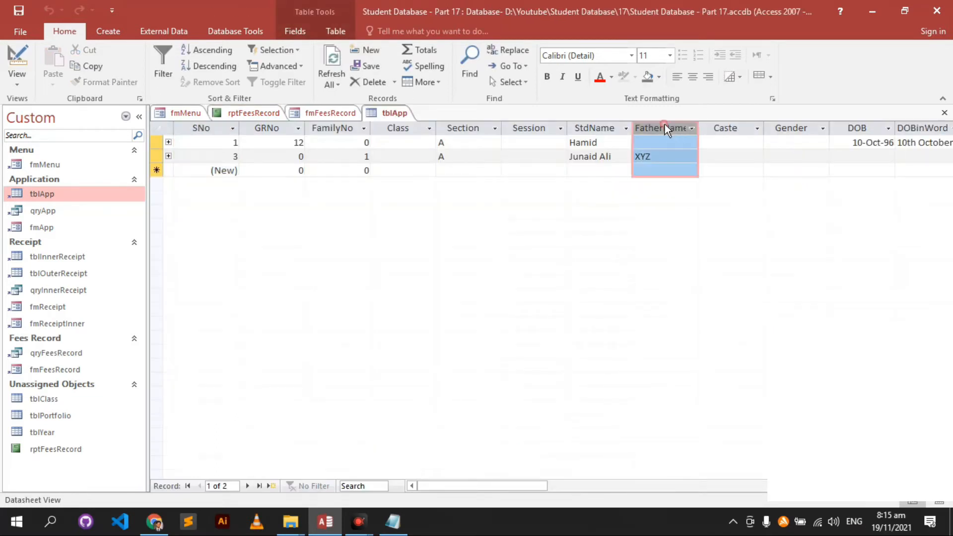
left_click(255, 113)
left_click(306, 267)
double_click(317, 266)
type("MobileNo")
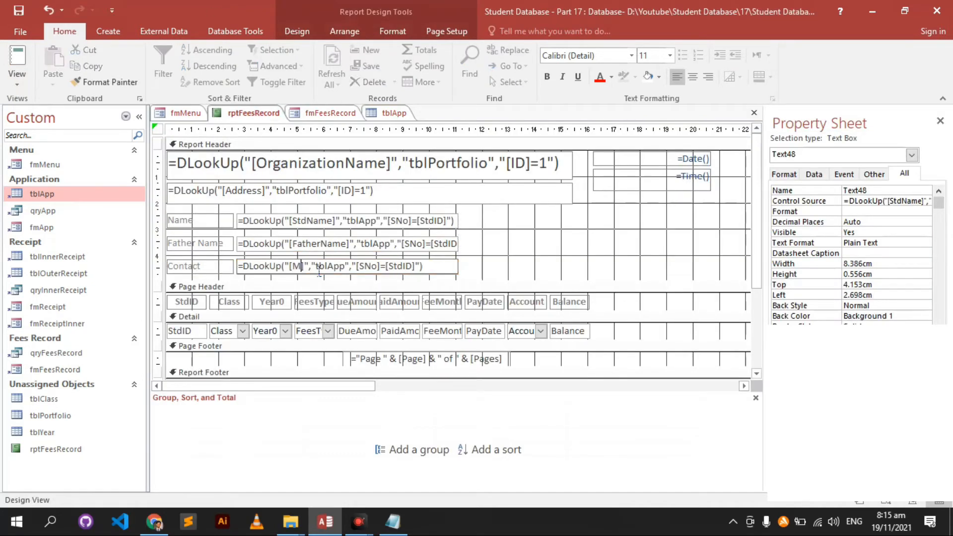
key("Return")
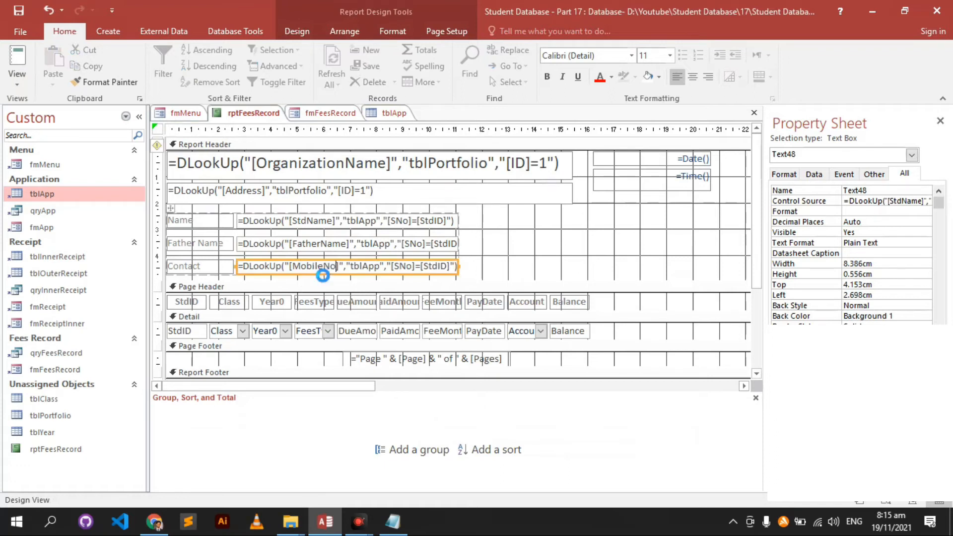
- Enter a mobile number for the first student in tblApp, save, and close the table
left_click(394, 113)
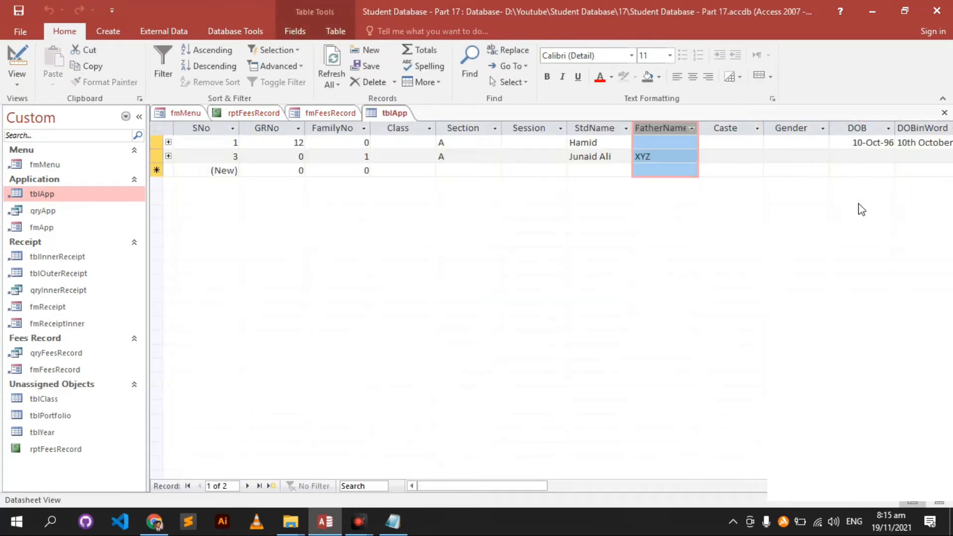
left_click_drag(546, 485, 685, 496)
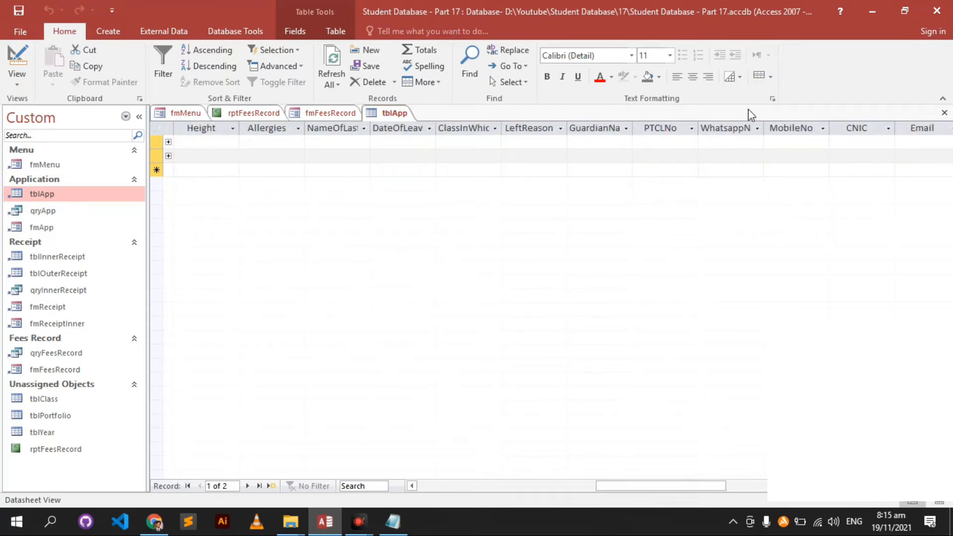
left_click_drag(806, 138, 810, 219)
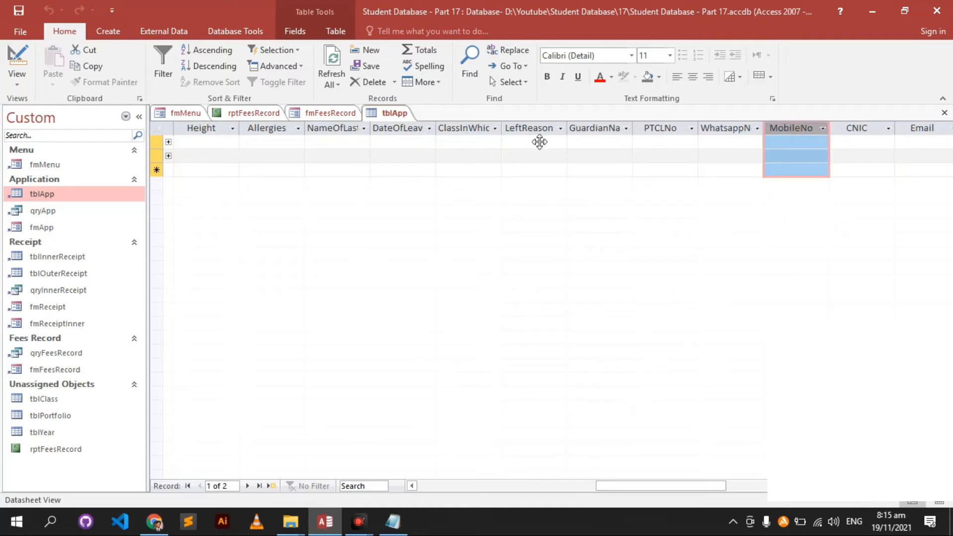
left_click(786, 144)
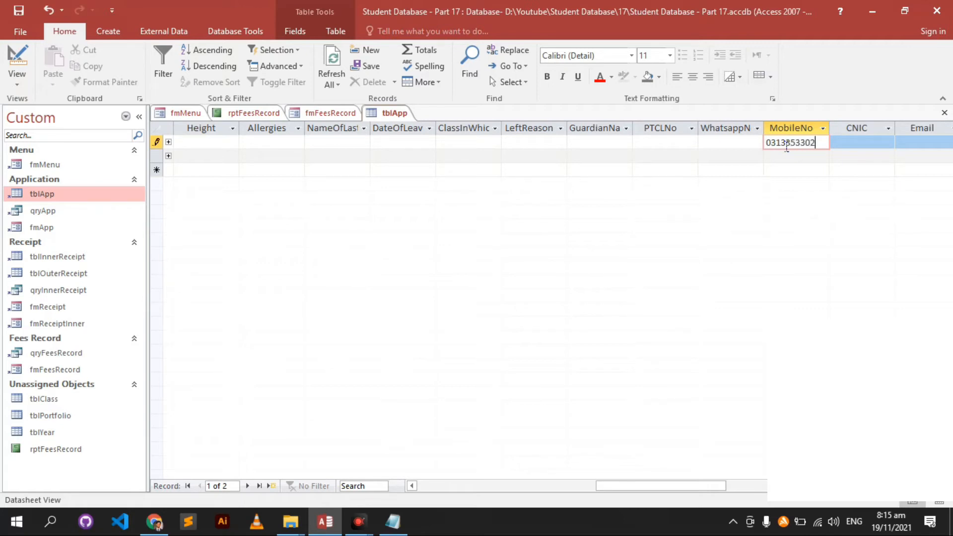
key("ctrl+s")
key("ctrl+w")
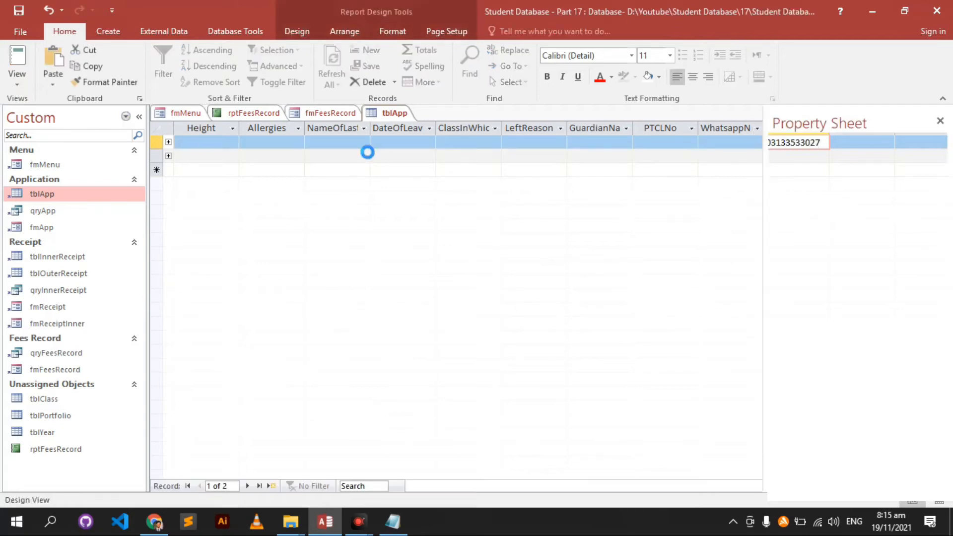
left_click(538, 233)
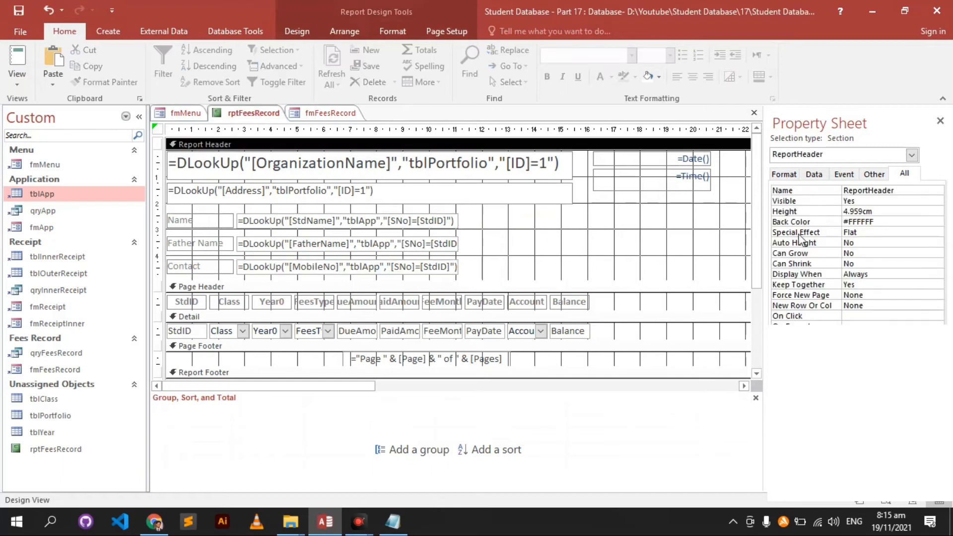
- Close the fmFeesRecord form
scroll(633, 314, "down", 2)
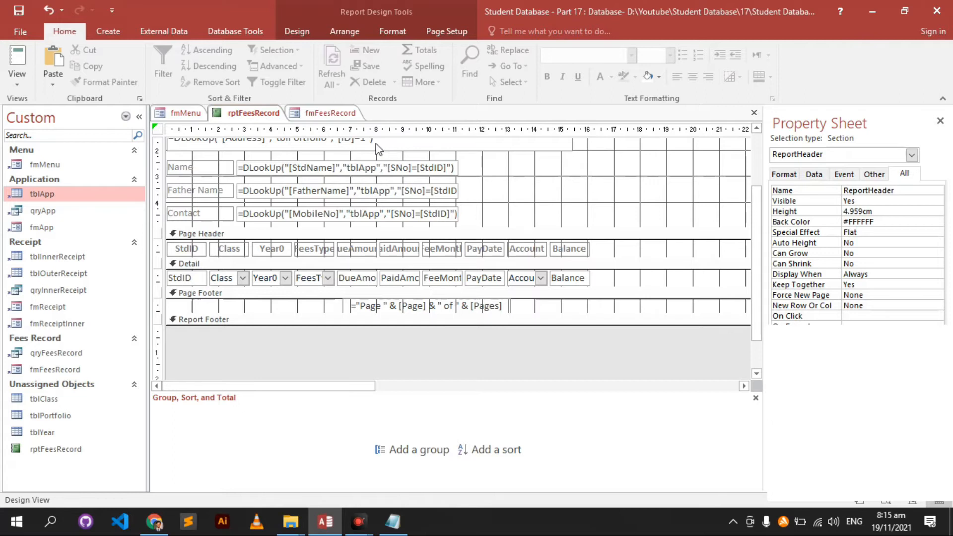
left_click(346, 115)
key("ctrl+w")
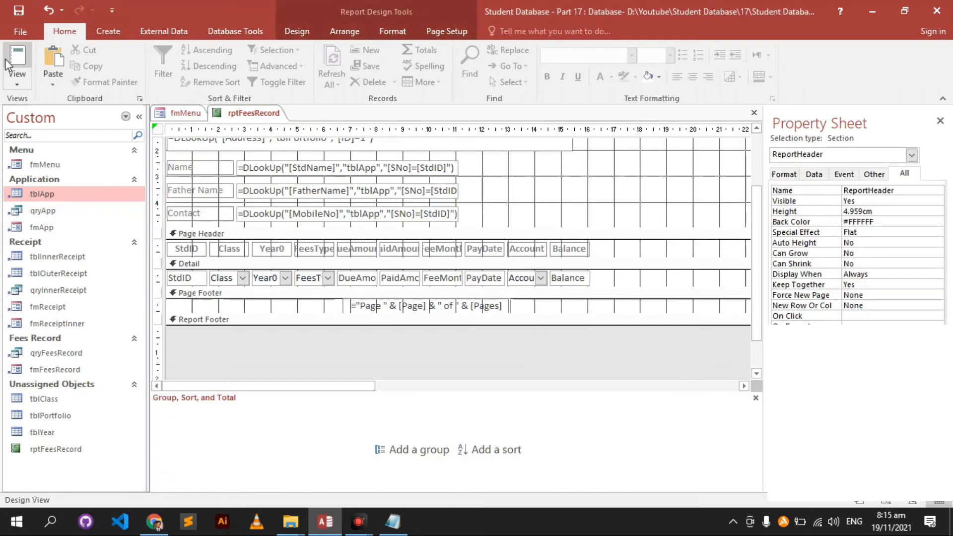
- View rptFeesRecord for student ID 1, note the blank Father Name, then return to Design View
left_click(7, 63)
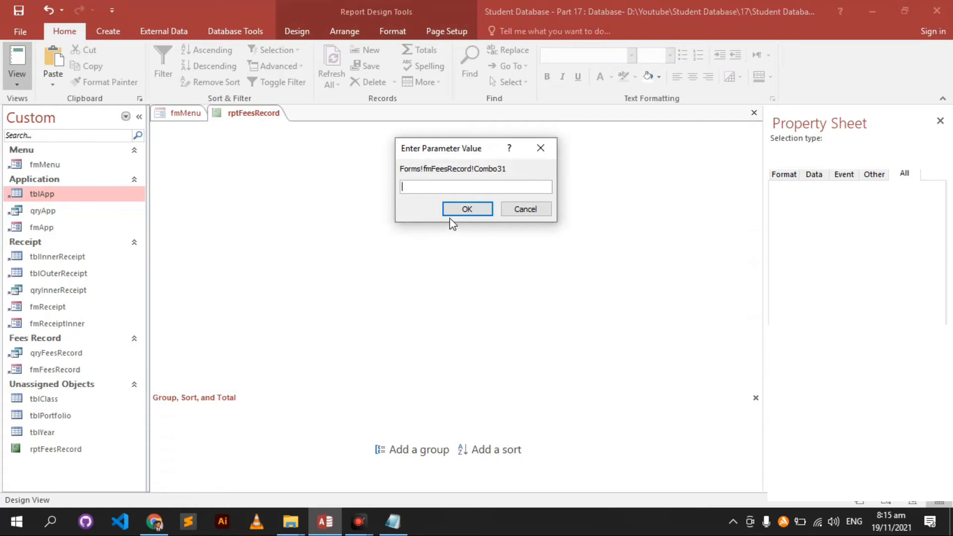
type("1")
left_click(459, 211)
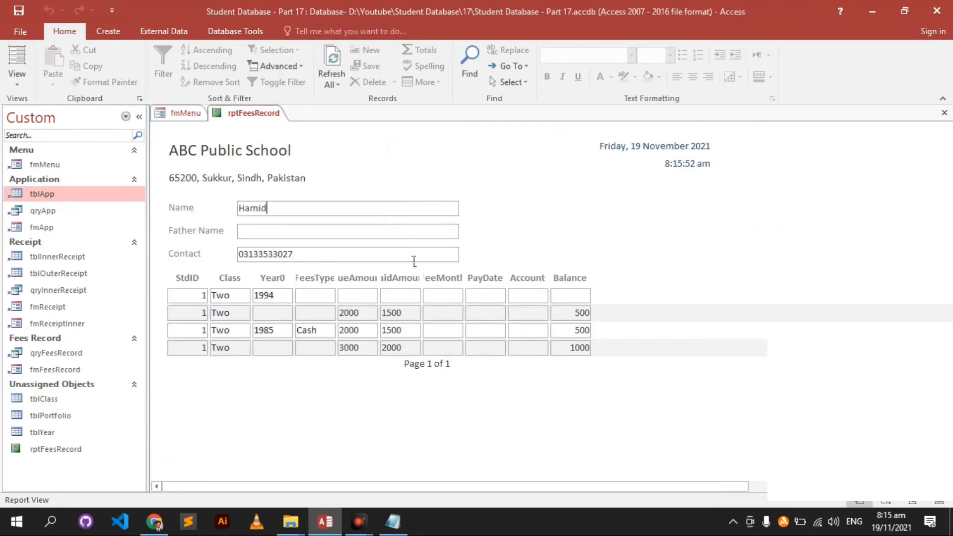
left_click(413, 232)
right_click(553, 228)
left_click(595, 271)
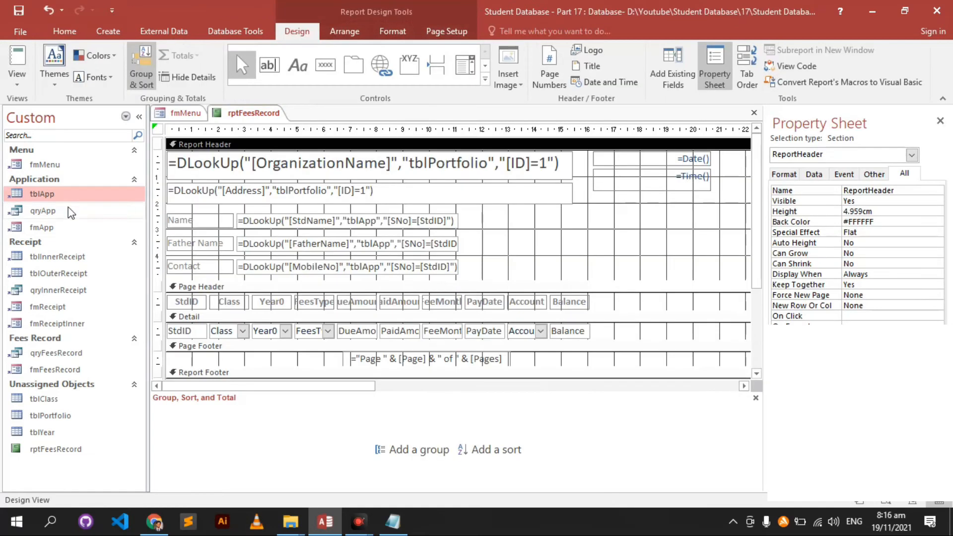
- Enter a father's name for the first student in tblApp and close the table
double_click(69, 195)
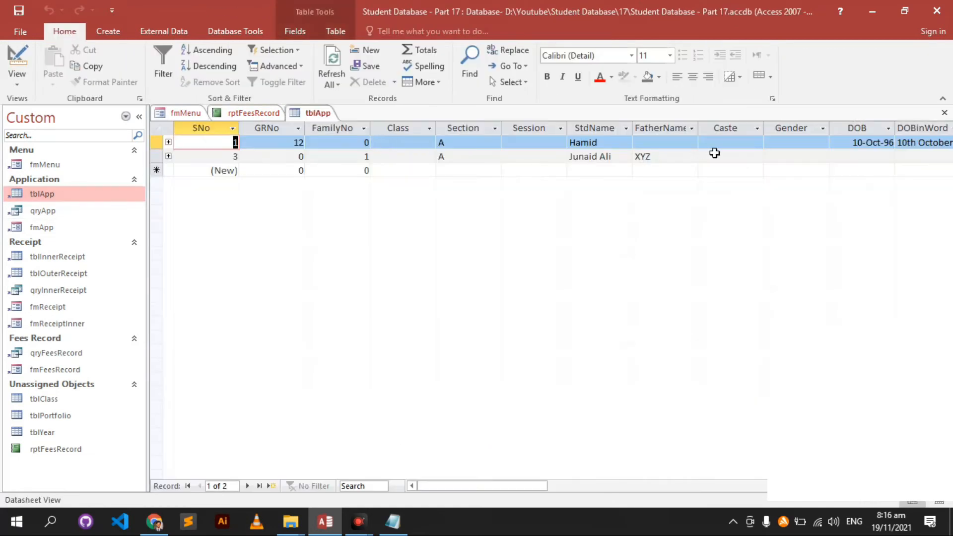
left_click(689, 145)
type("ABC Father")
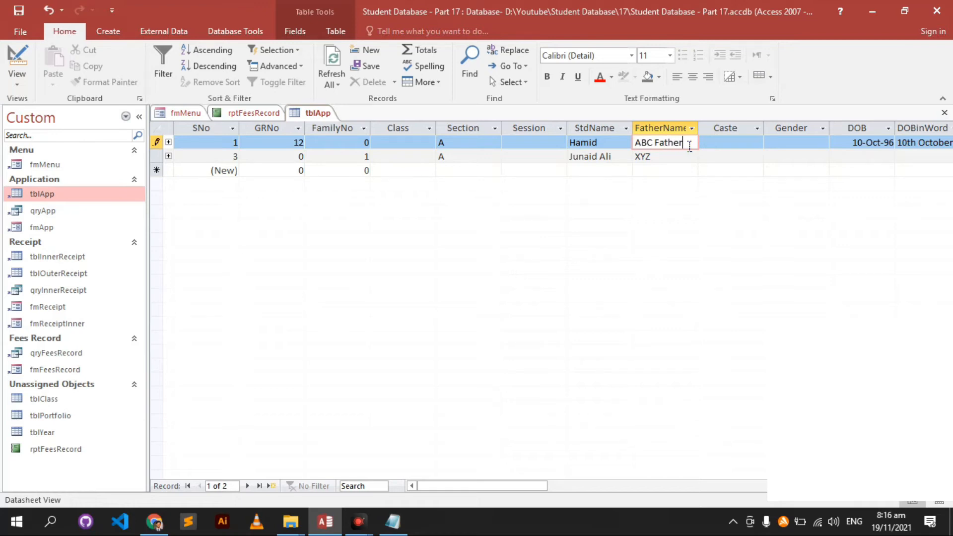
key("ctrl+w")
- Preview the report for student ID 1 to confirm Father Name shows, then return to Design View
left_click(28, 62)
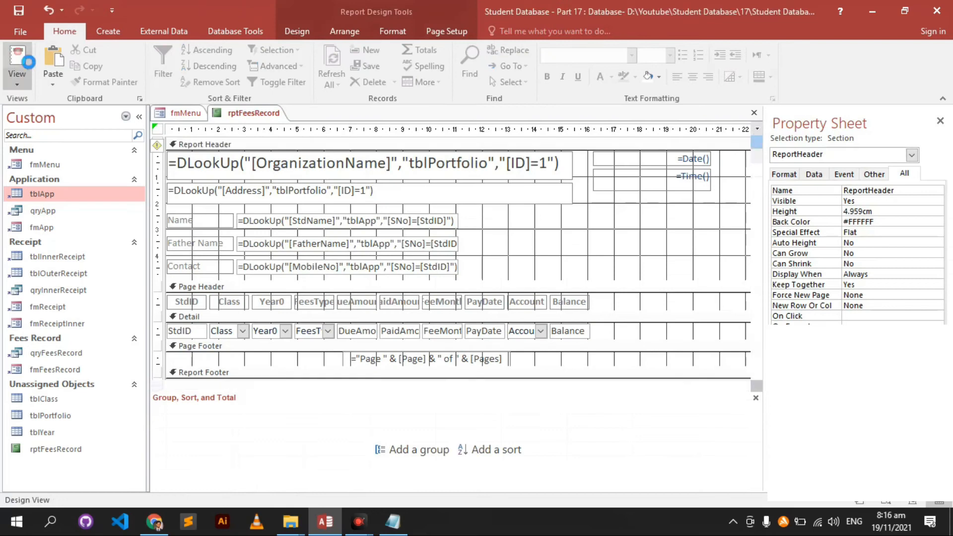
type("1")
left_click(476, 205)
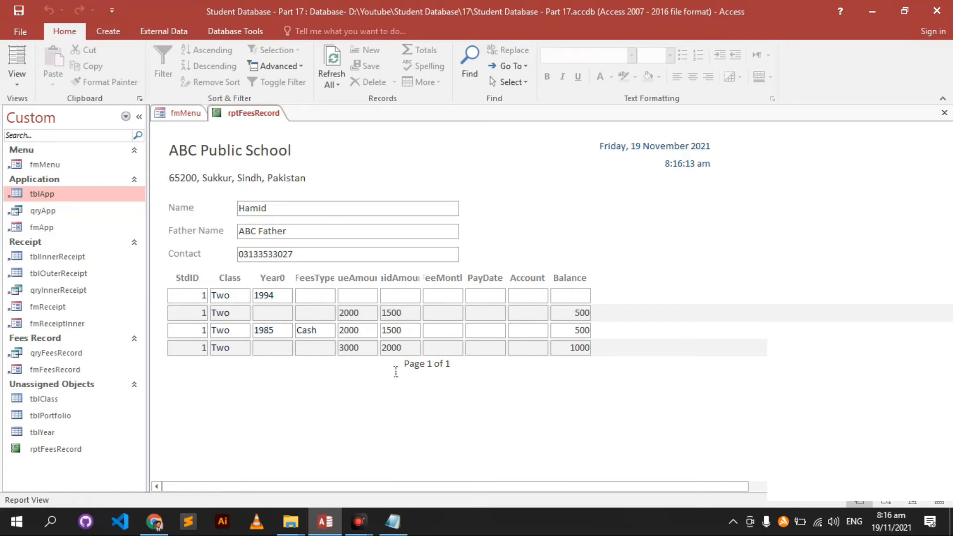
right_click(696, 201)
left_click(745, 242)
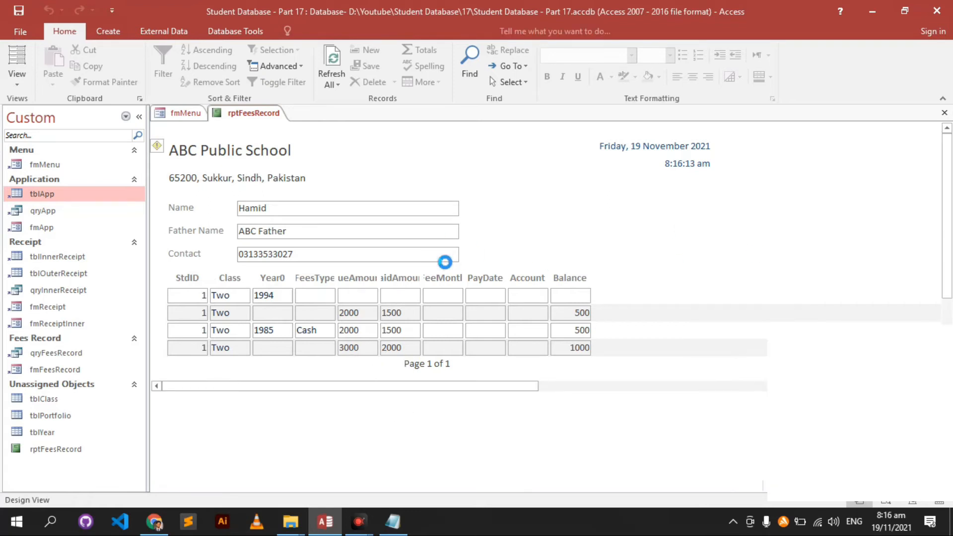
scroll(432, 249, "down", 2)
scroll(442, 234, "up", 2)
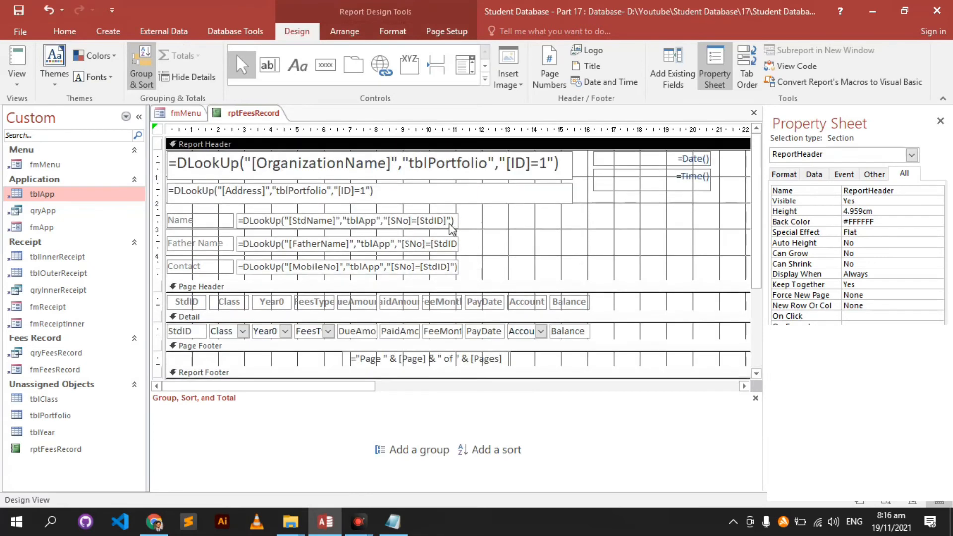
- Review the report's page layout and margin settings
left_click(635, 186)
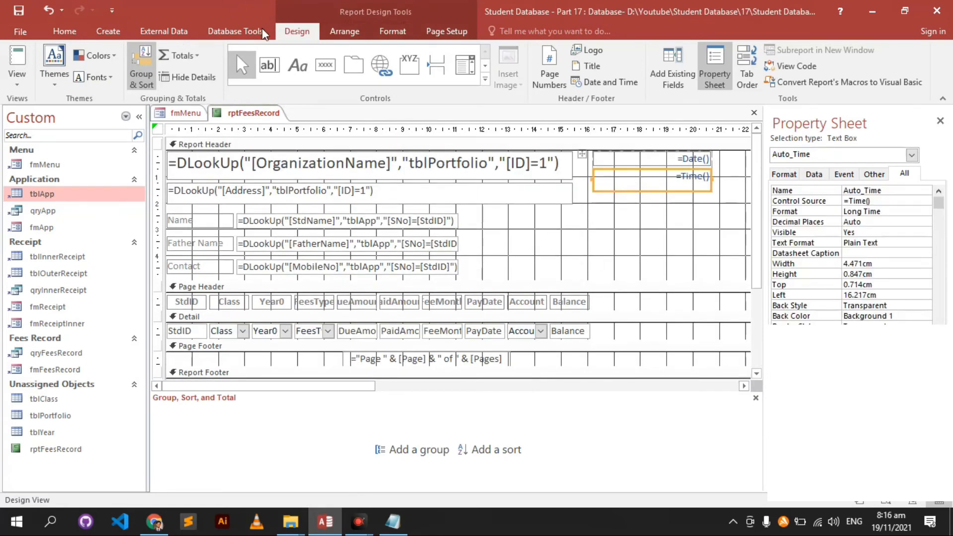
right_click(559, 243)
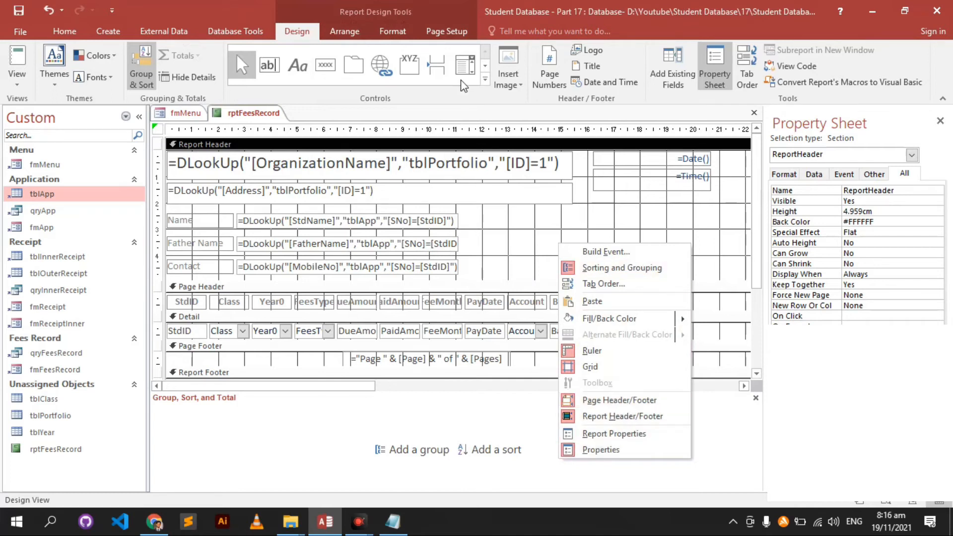
left_click(431, 16)
double_click(436, 22)
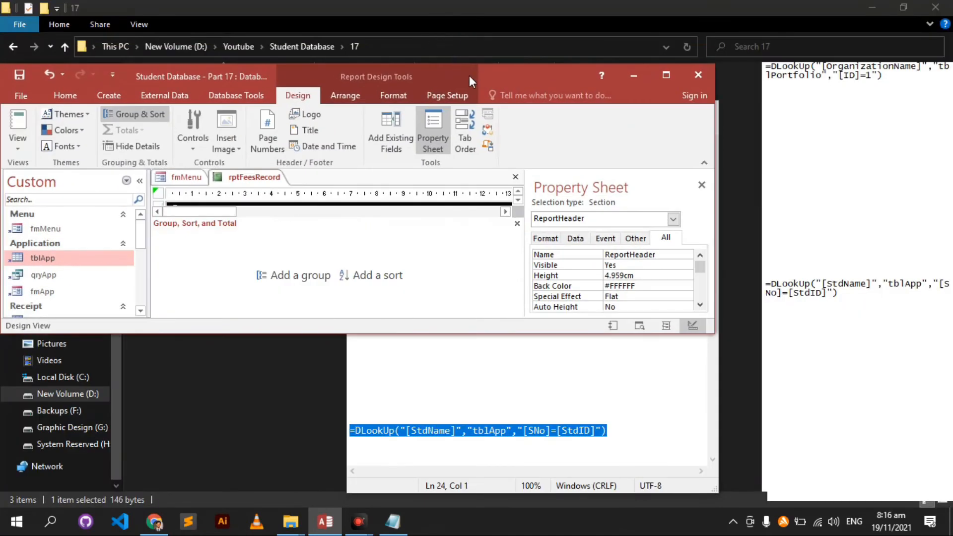
left_click(453, 32)
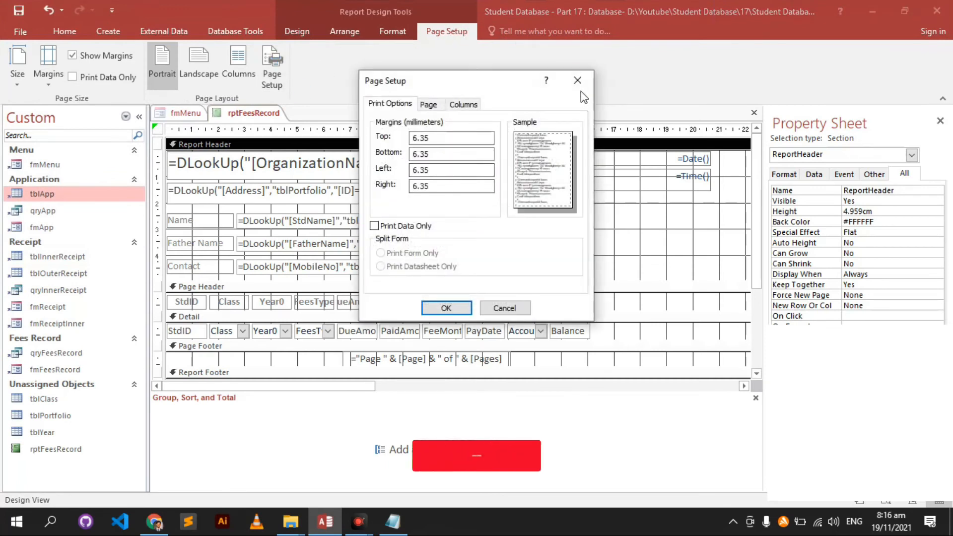
left_click(580, 82)
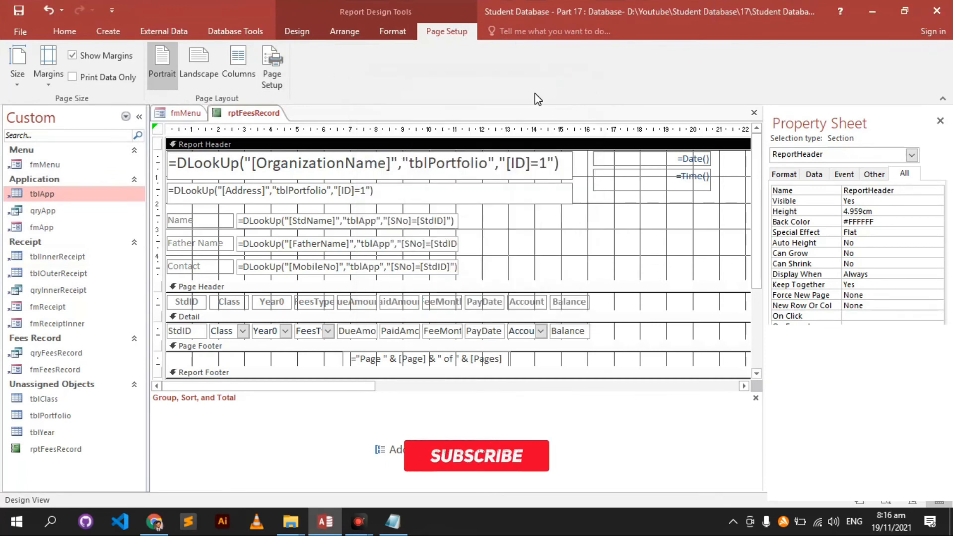
left_click(297, 31)
left_click(461, 32)
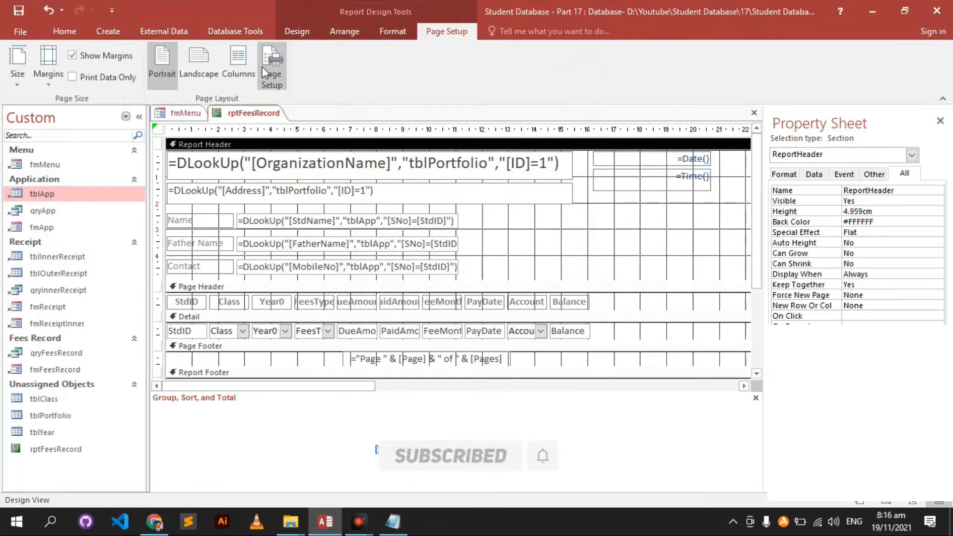
right_click(637, 216)
right_click(591, 230)
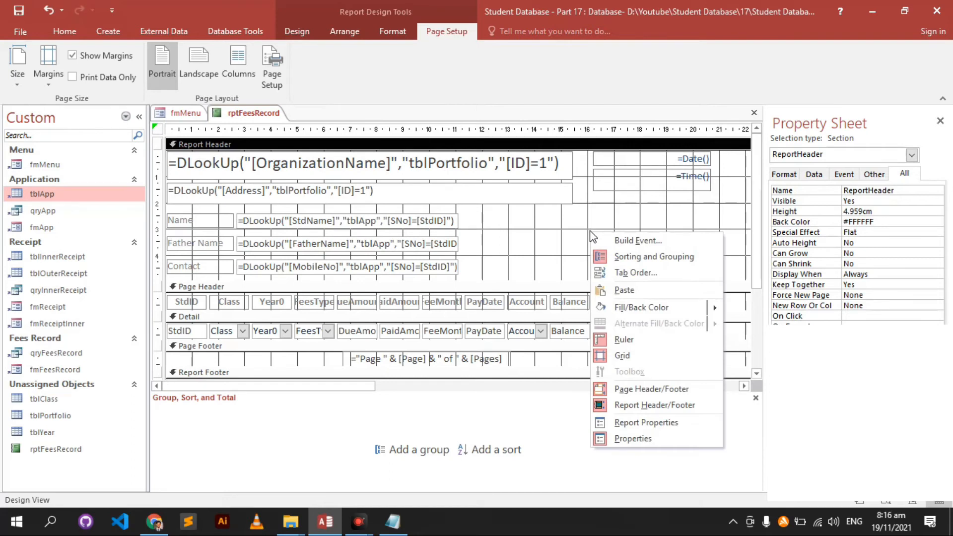
left_click(575, 214)
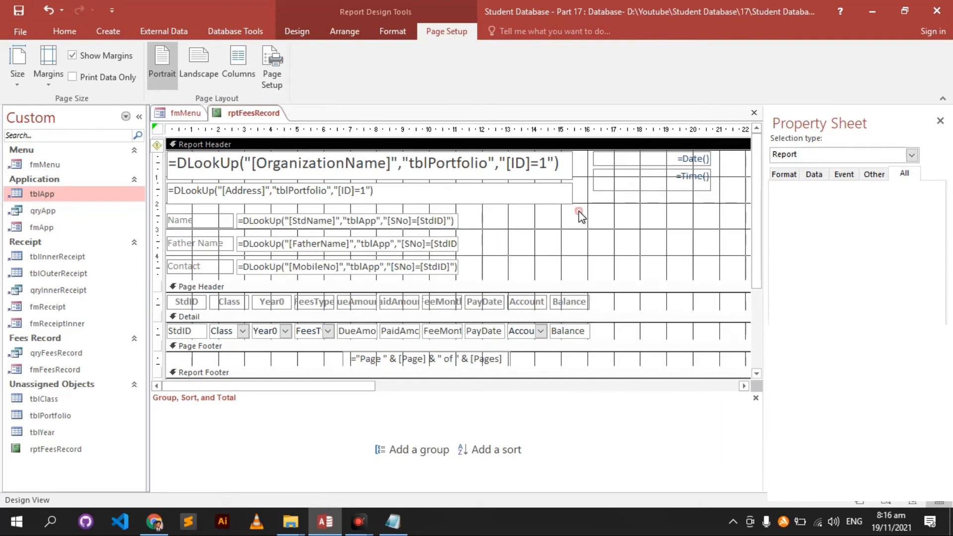
- Open rptFeesRecord in Print Preview for student ID 1
right_click(255, 111)
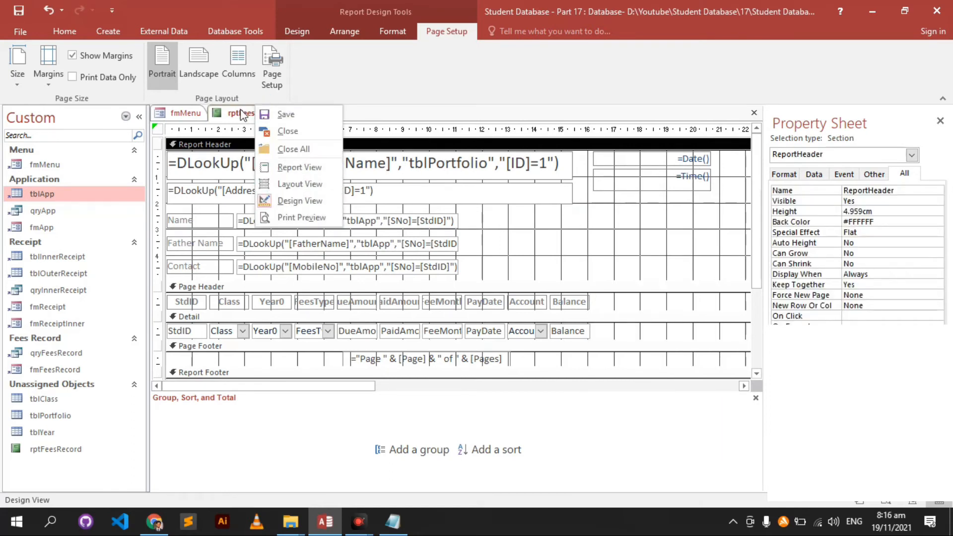
left_click(240, 113)
right_click(242, 114)
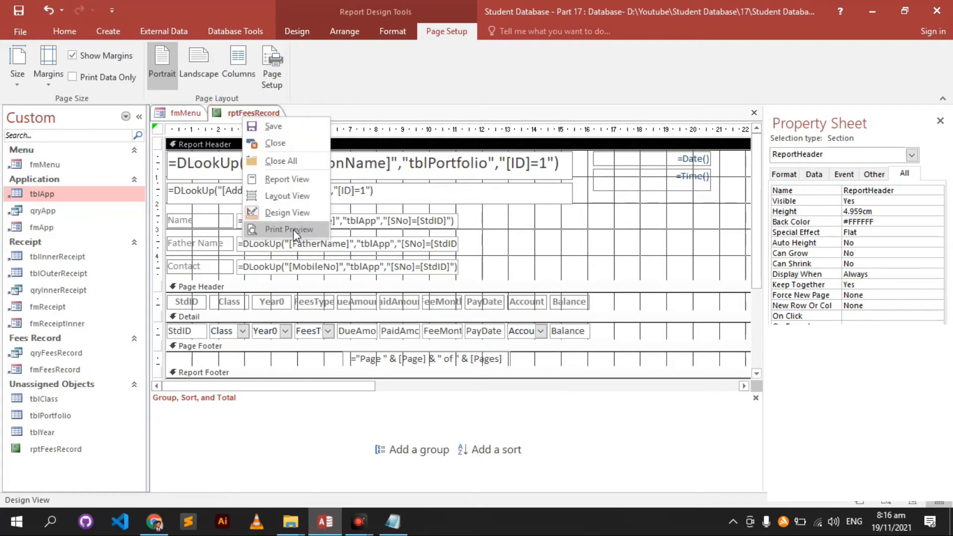
left_click(273, 229)
type("1")
left_click(467, 217)
- In Design View, narrow the school name and address boxes and shift the date and time boxes left
left_click(592, 244)
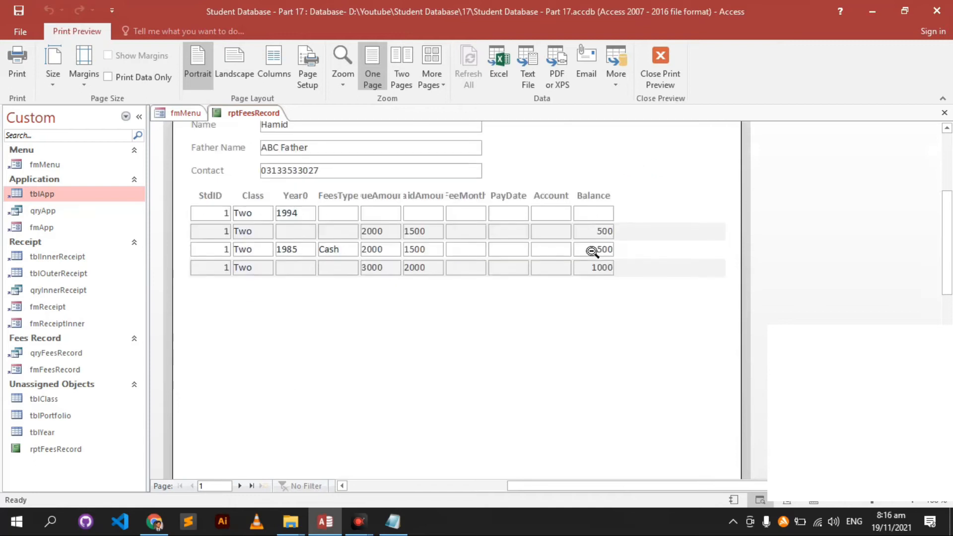
scroll(593, 249, "up", 5)
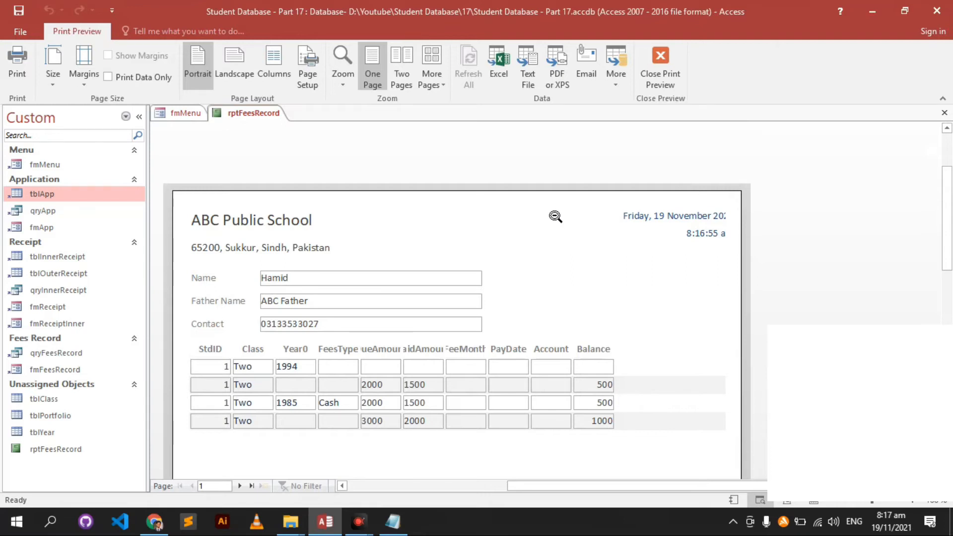
right_click(616, 255)
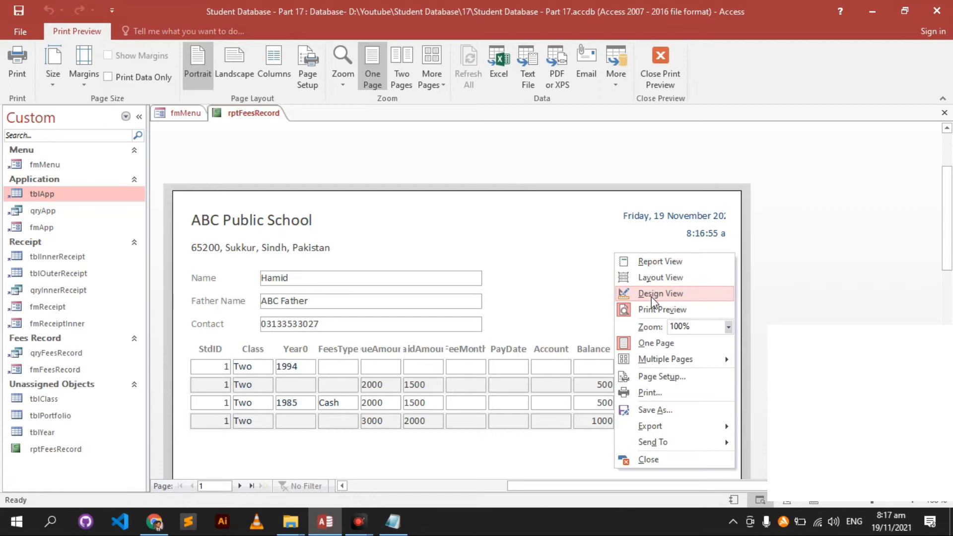
left_click(651, 297)
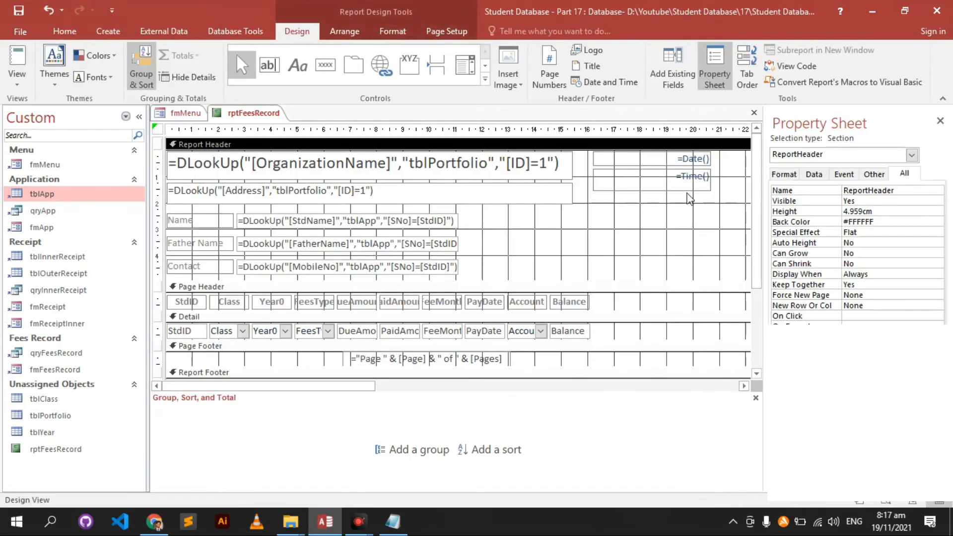
left_click(692, 183)
left_click(521, 171)
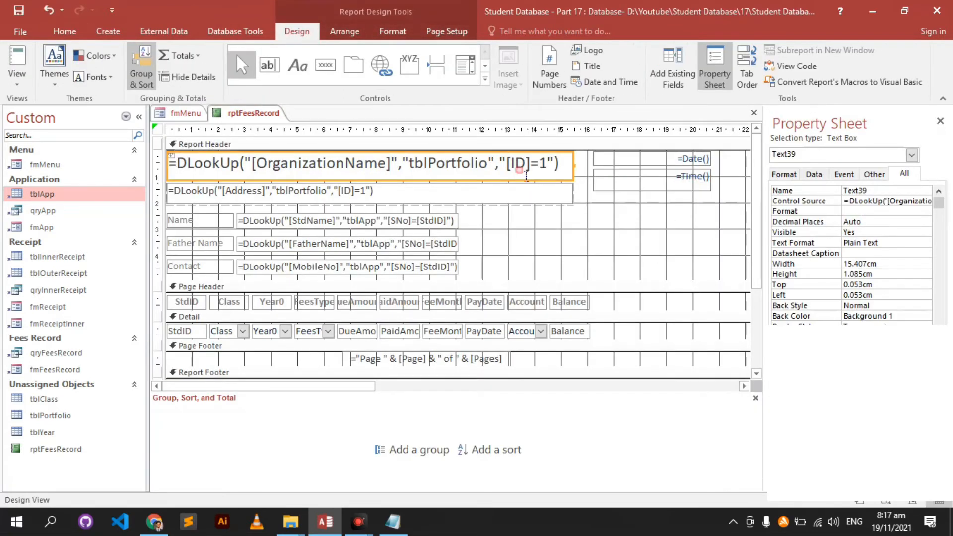
left_click(531, 195, "shift")
left_click_drag(577, 169, 524, 170)
left_click_drag(662, 214, 650, 173)
left_click_drag(675, 218, 613, 165)
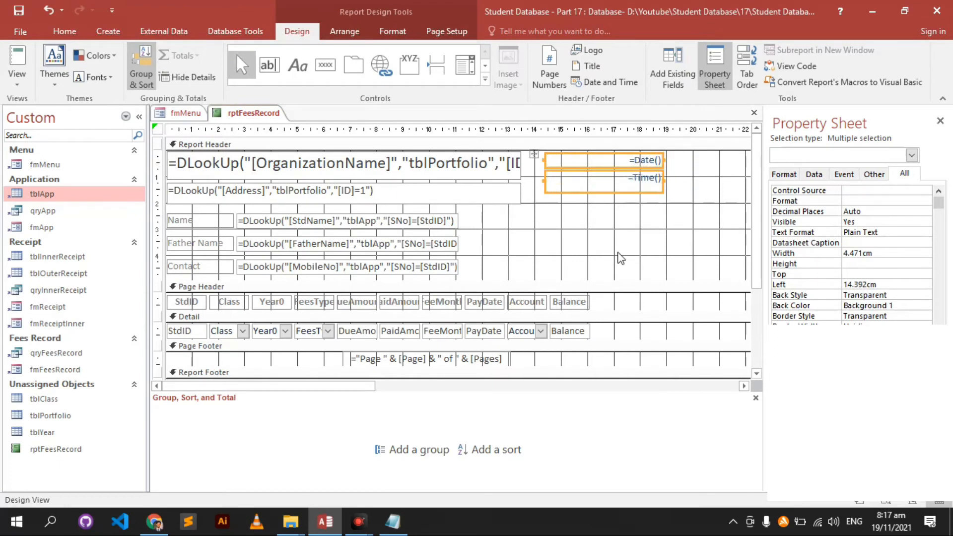
left_click(672, 248)
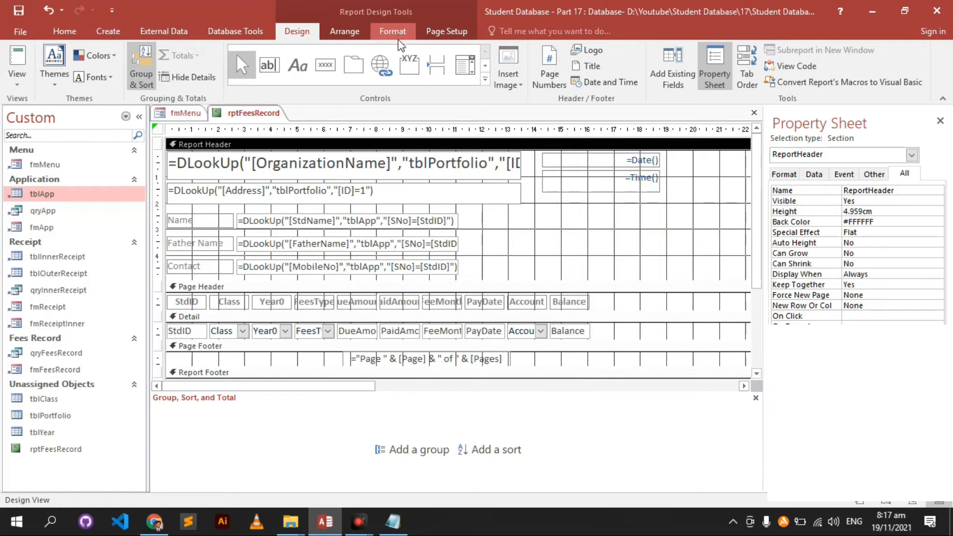
- Narrow the report width to about 19 cm and print-preview it again
left_click_drag(334, 386, 646, 226)
left_click_drag(437, 382, 585, 387)
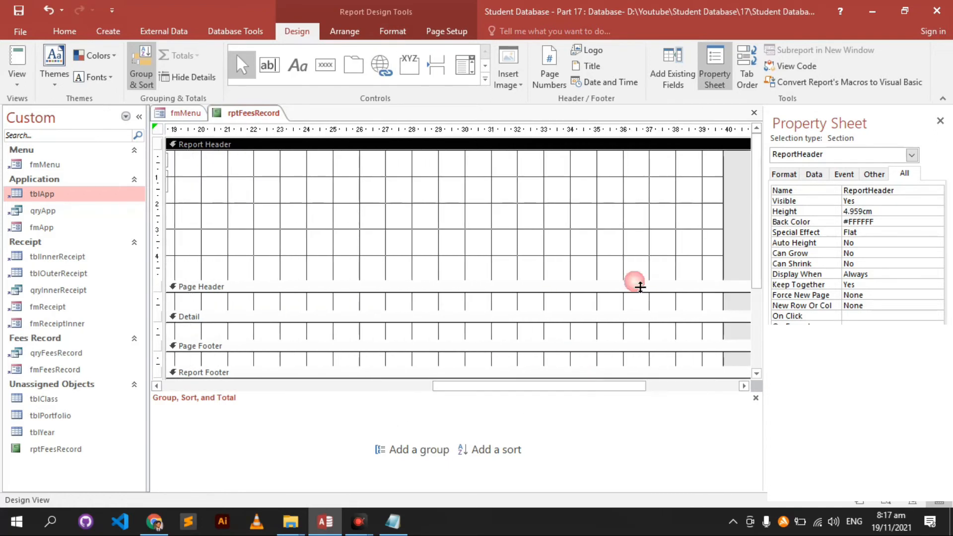
left_click_drag(728, 213, 262, 204)
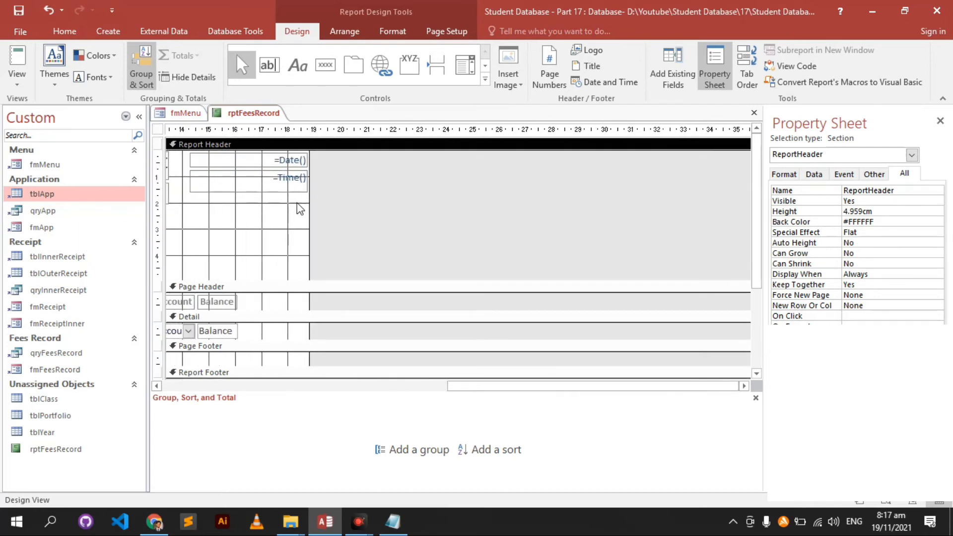
right_click(262, 115)
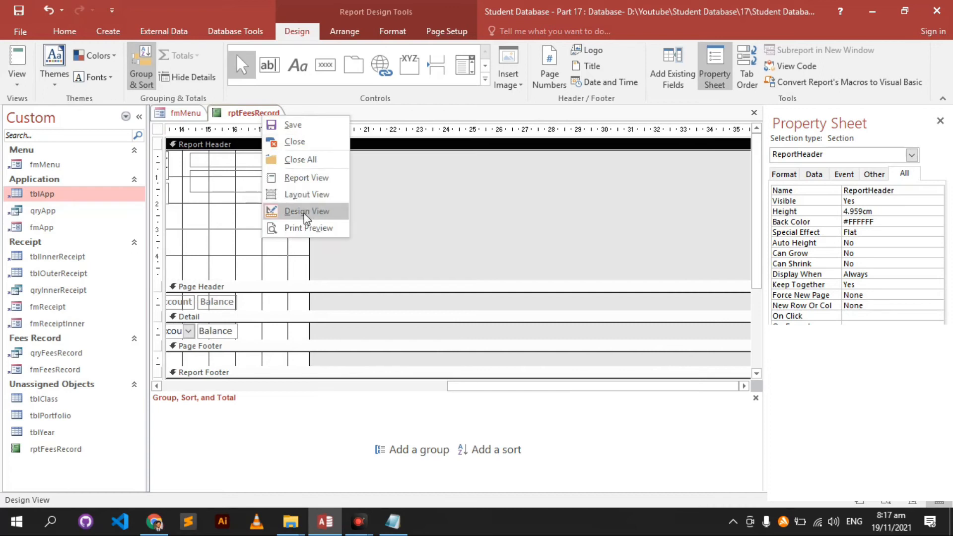
left_click(308, 228)
key("Return")
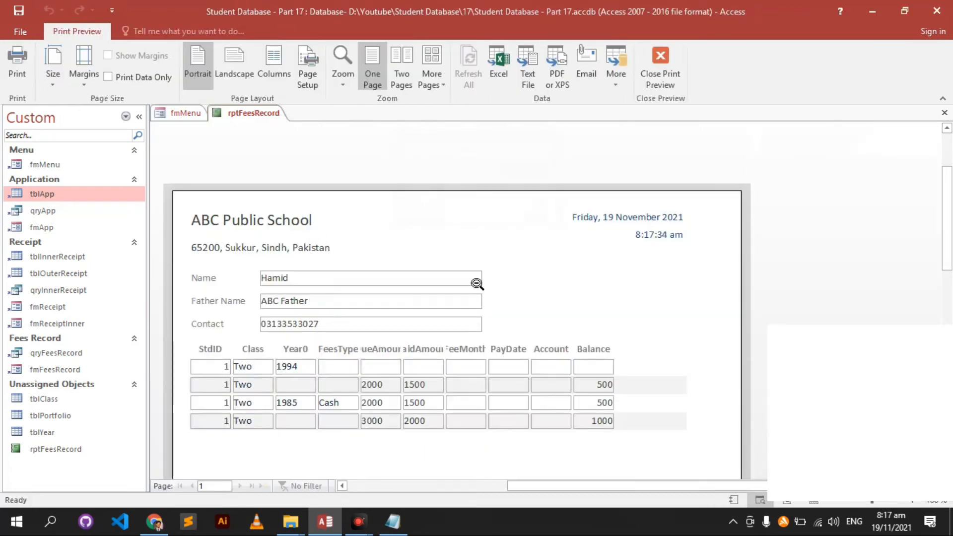
- Nudge the date and time boxes right to about 15.3 cm and check them in Report View for student 1
scroll(477, 283, "down", 1)
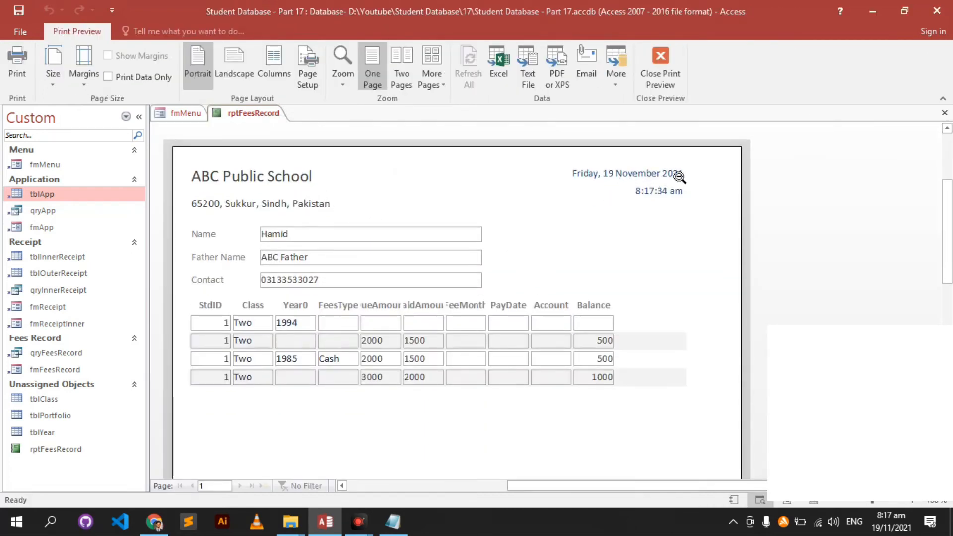
right_click(600, 238)
left_click(641, 277)
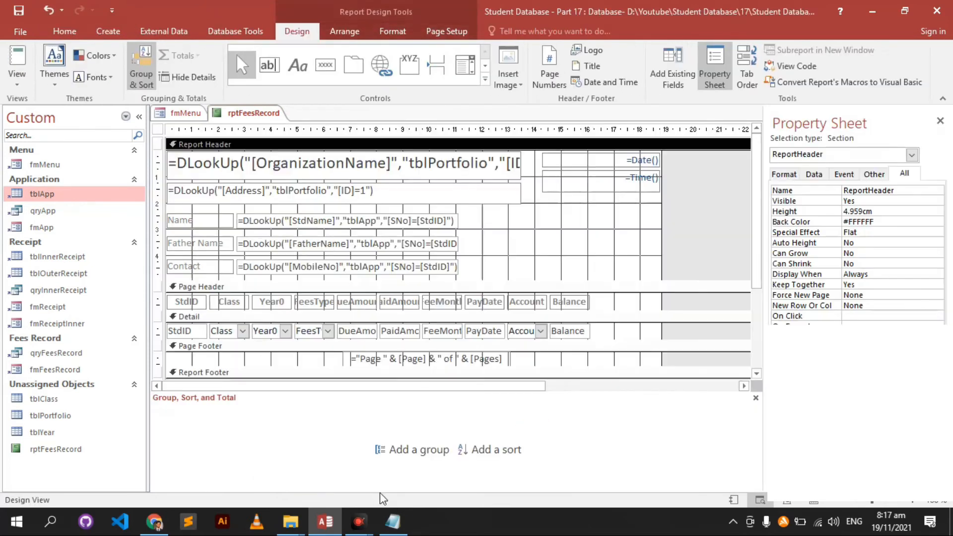
left_click(605, 179)
left_click(614, 161, "shift")
key("Right")
key("Right")
key("Right")
key("Right")
key("Right")
key("Right")
key("Right")
key("Right")
key("Right")
key("Right")
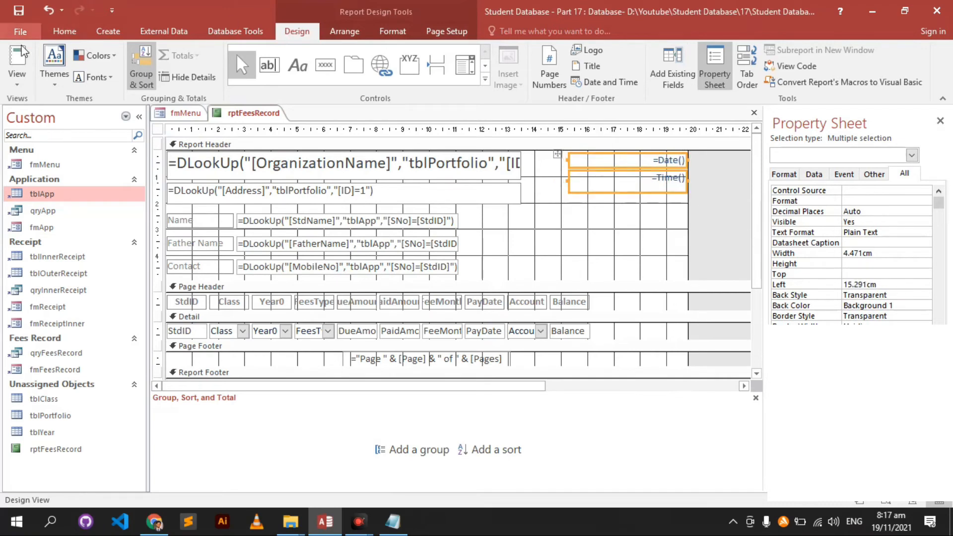
left_click(17, 59)
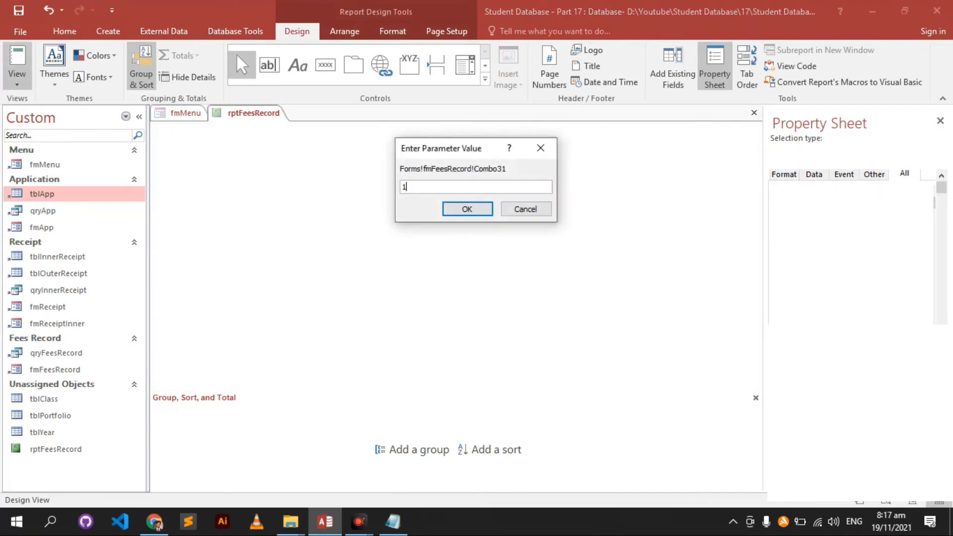
type("1")
key("Return")
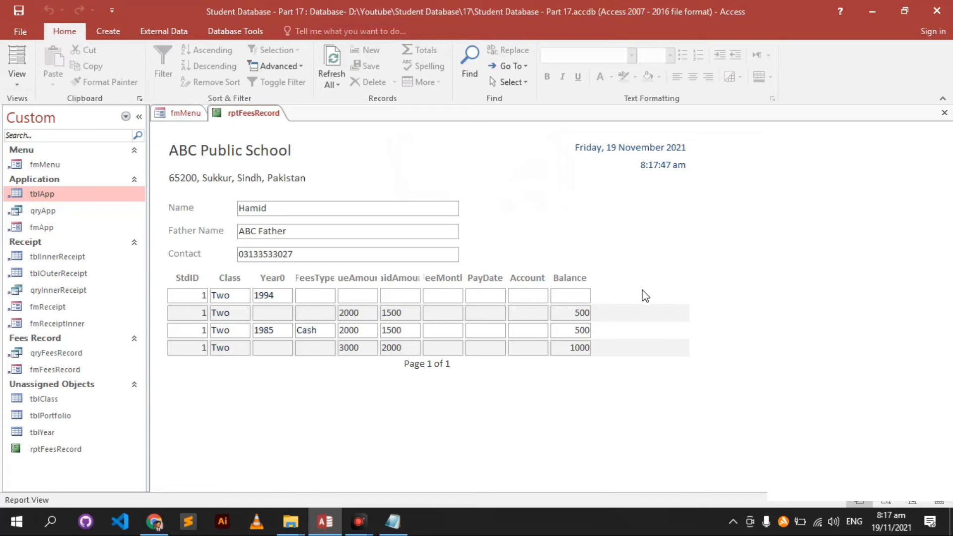
right_click(742, 194)
left_click(784, 235)
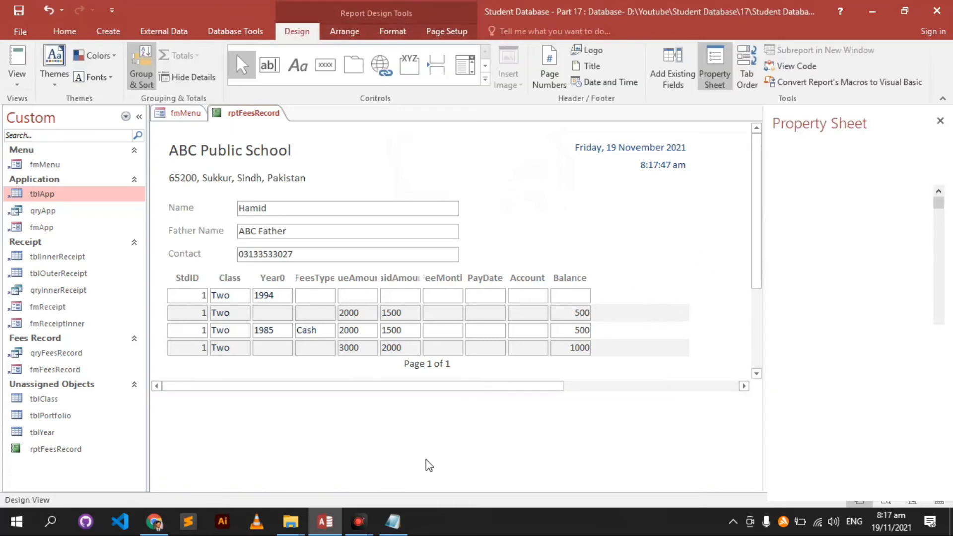
- Look at the school name's font colour options, leaving them unchanged
left_click(644, 240)
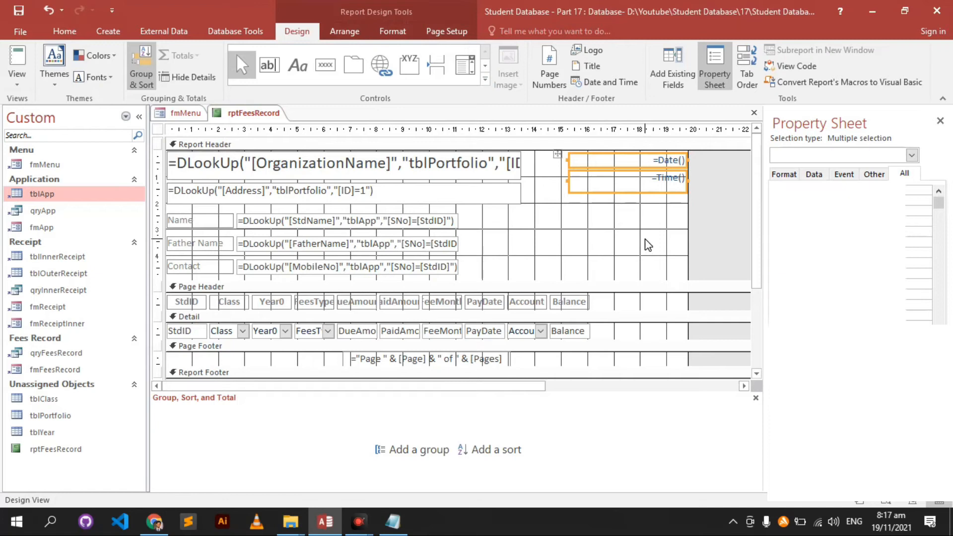
left_click(480, 171)
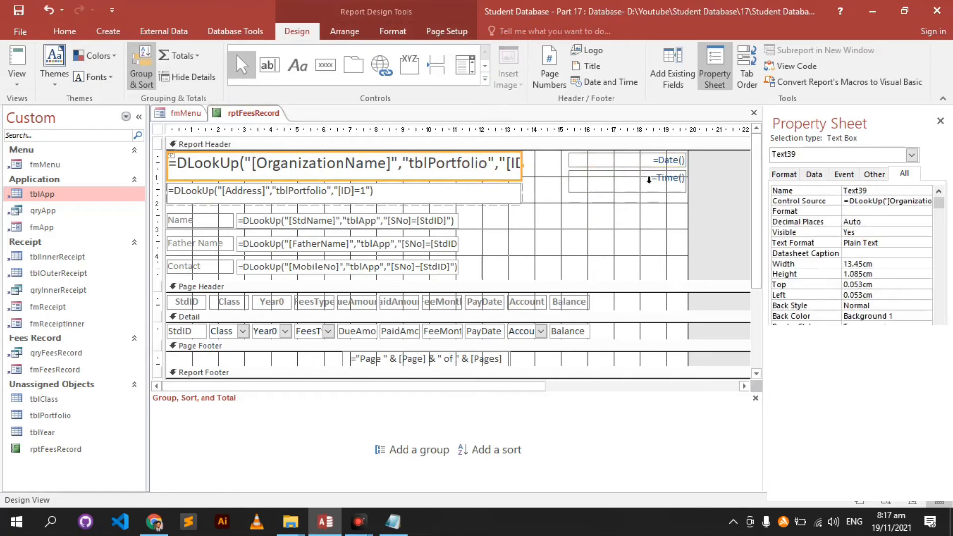
left_click(649, 180)
left_click(360, 169)
left_click(393, 30)
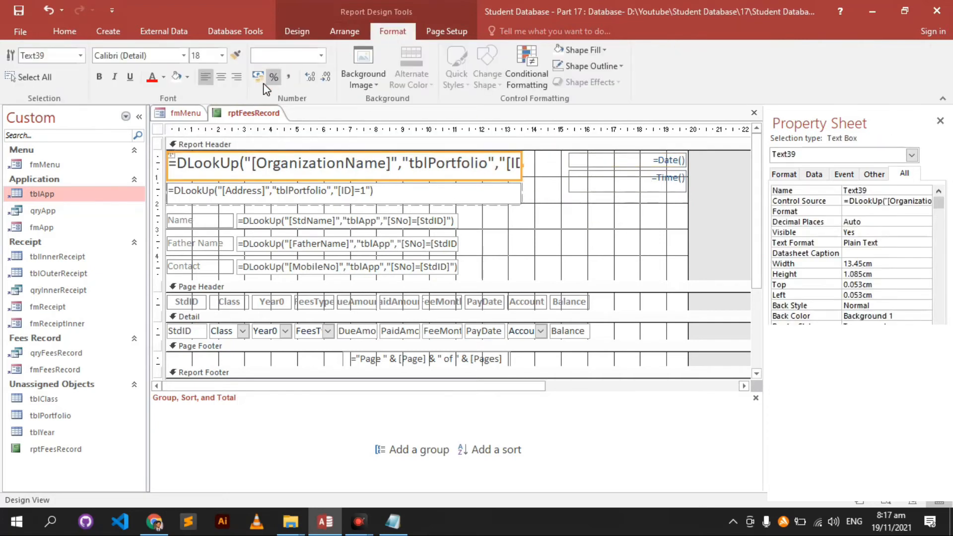
left_click(163, 78)
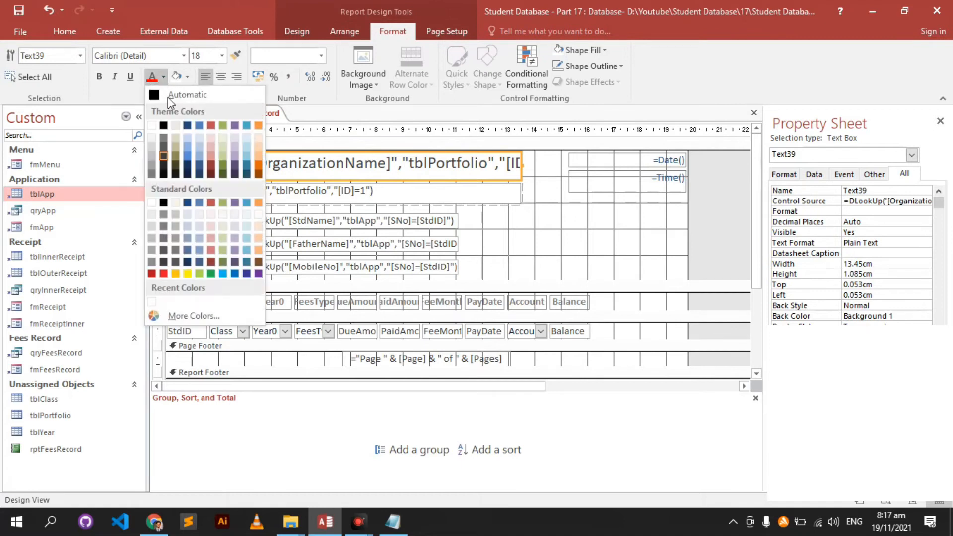
left_click(659, 222)
- Give the date and time boxes grey text, undoing a trial dark grey background fill
left_click_drag(651, 213, 628, 158)
left_click(188, 77)
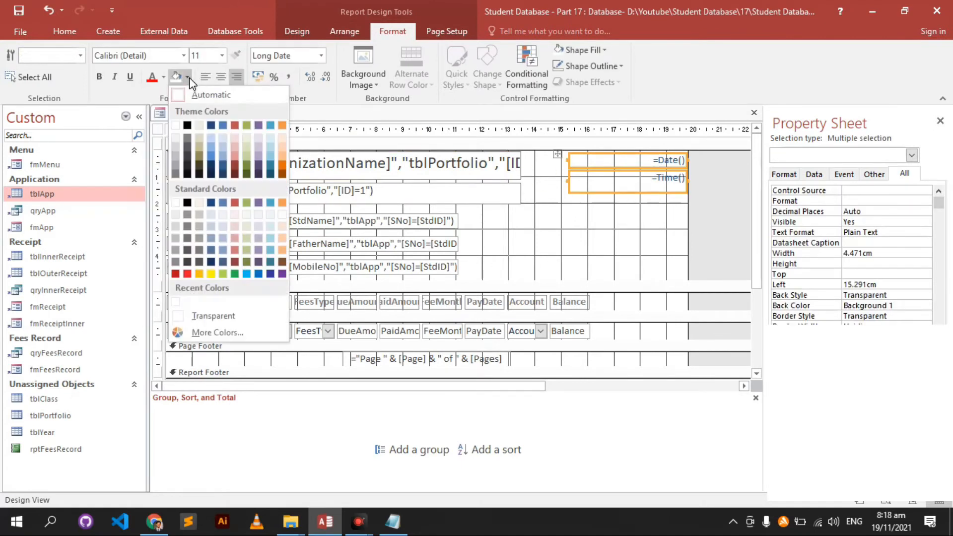
left_click(188, 157)
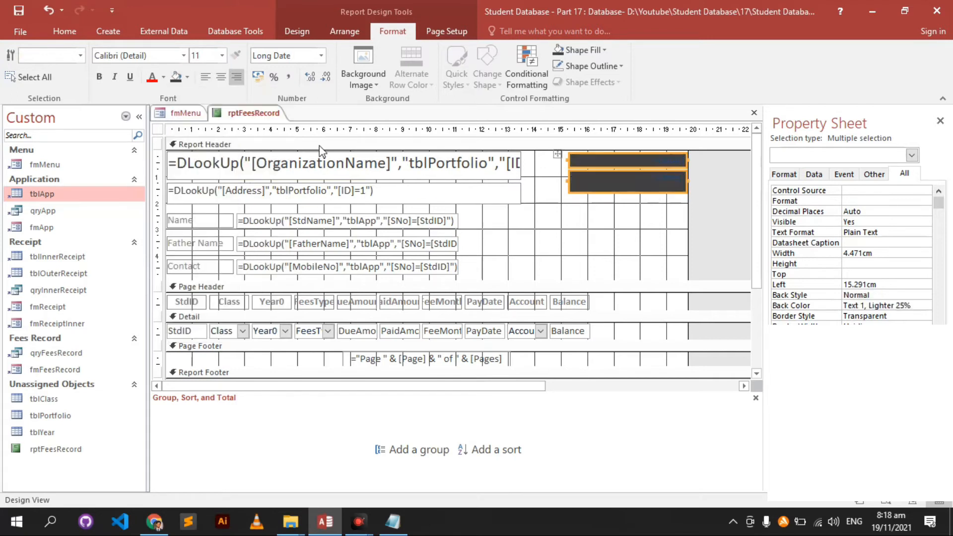
key("ctrl+z")
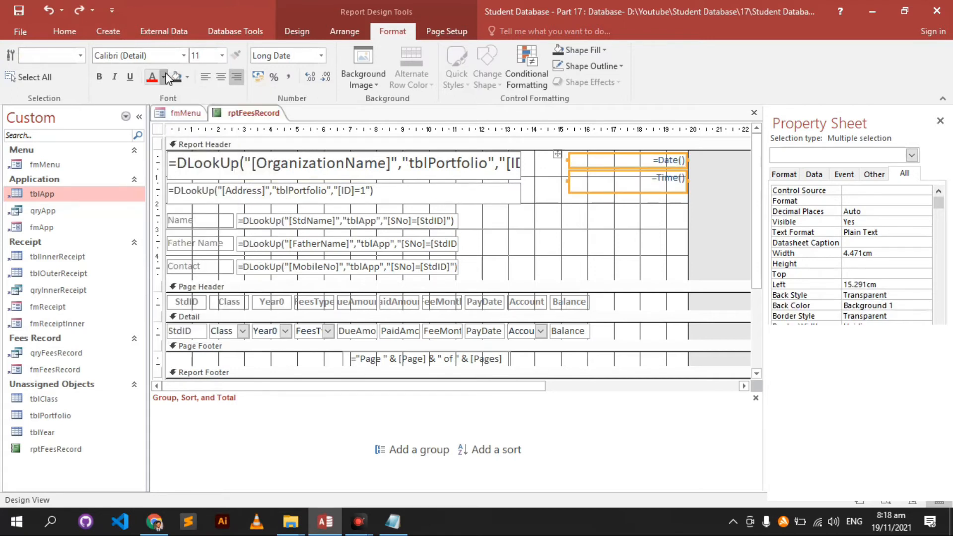
left_click(163, 77)
left_click(164, 158)
left_click(561, 257)
- Select the StdID Detail field together with its StdID Page Header heading
scroll(562, 237, "down", 2)
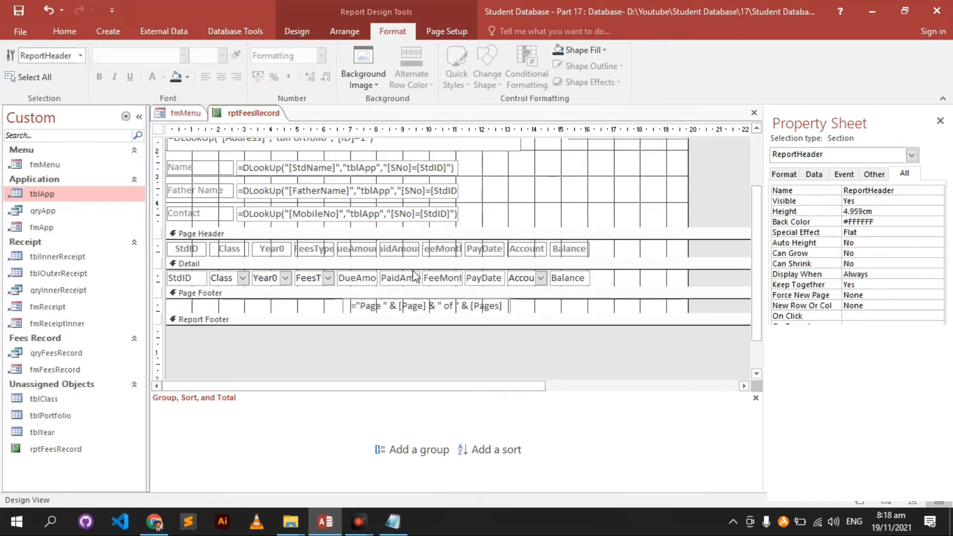
left_click(362, 251)
left_click(403, 249)
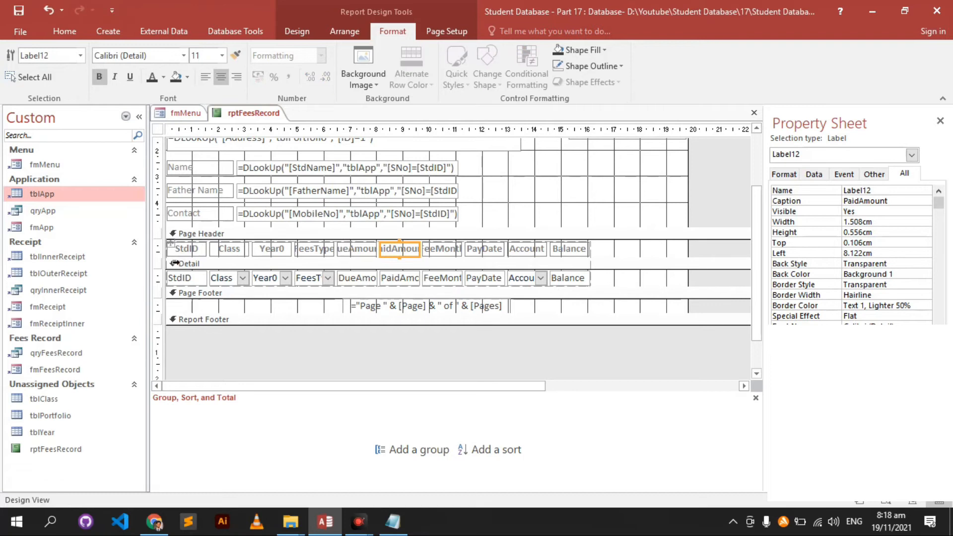
left_click(197, 252)
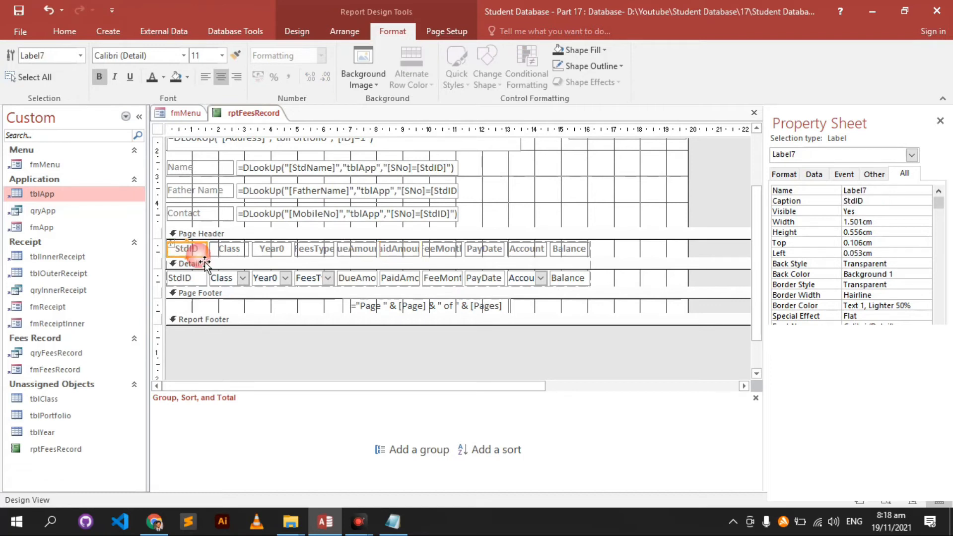
left_click_drag(174, 249, 222, 253)
left_click(197, 278)
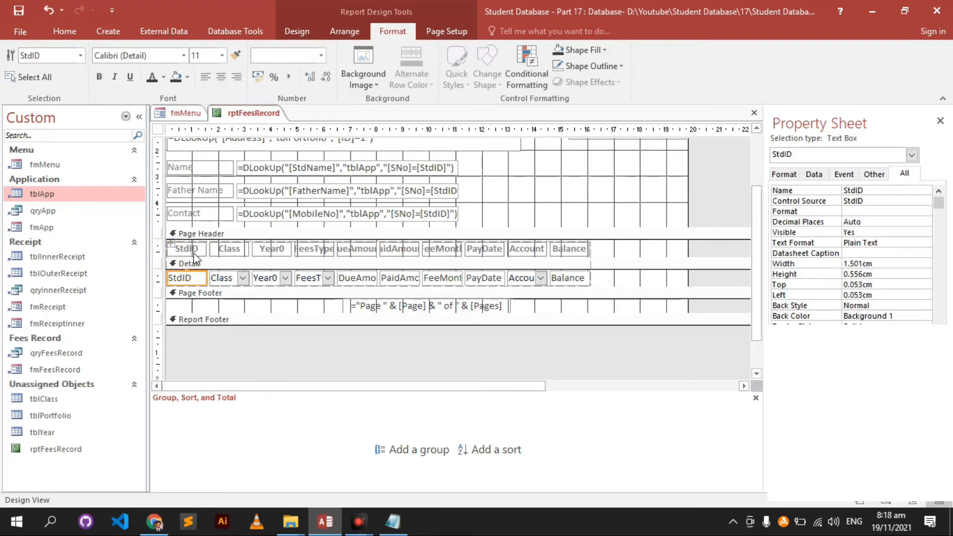
left_click(204, 255, "shift")
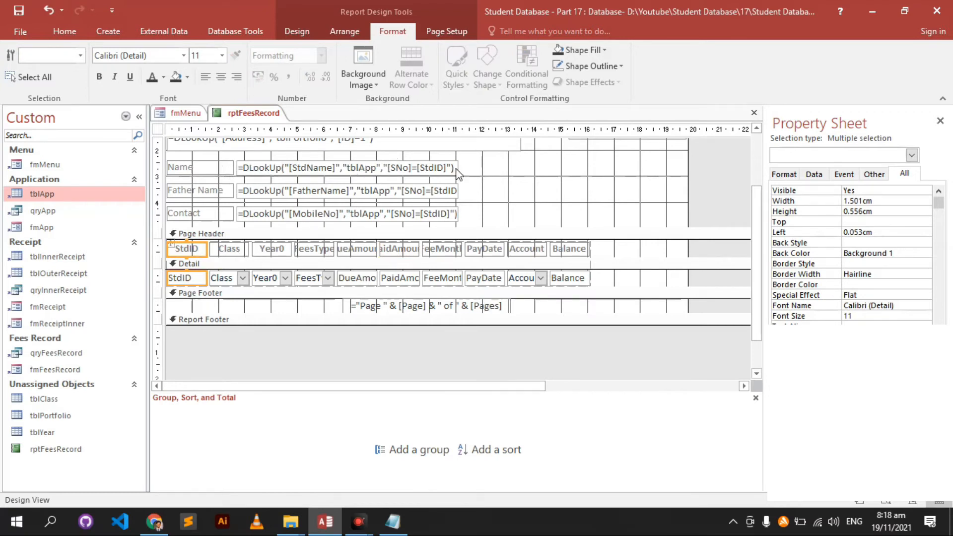
- Paste a copy of the Name label and StdName lookup box above the Name row
left_click_drag(509, 170, 206, 217)
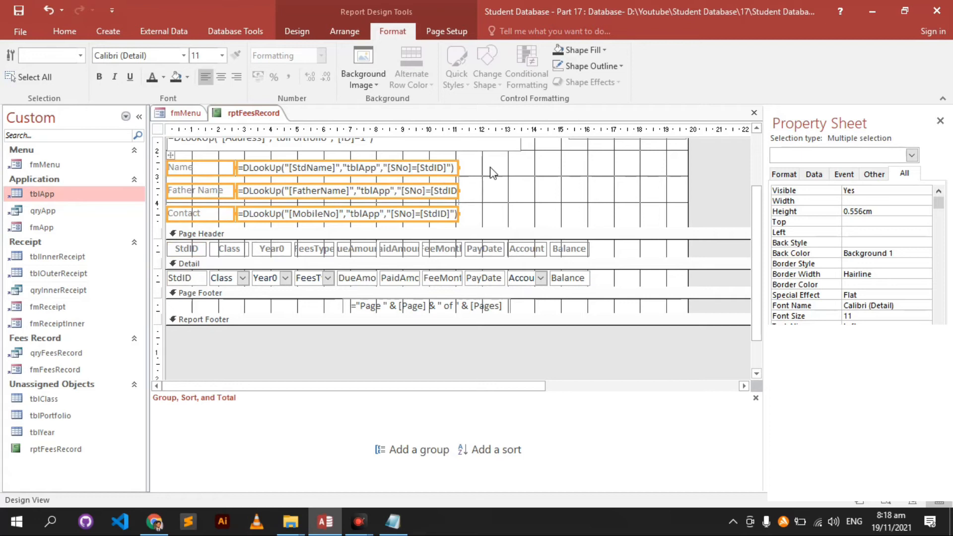
left_click(517, 171)
scroll(433, 244, "up", 2)
left_click(437, 223)
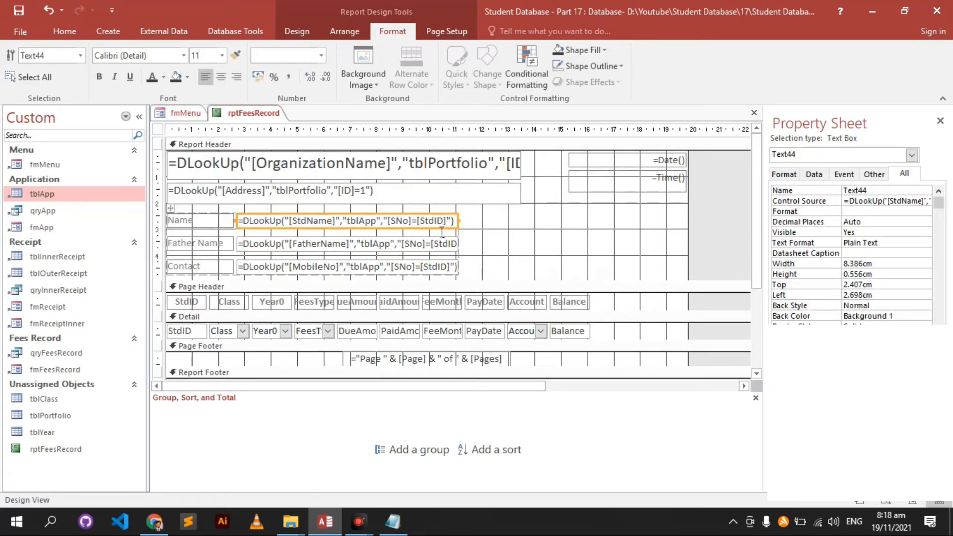
key("ctrl+v")
left_click_drag(237, 238, 267, 219)
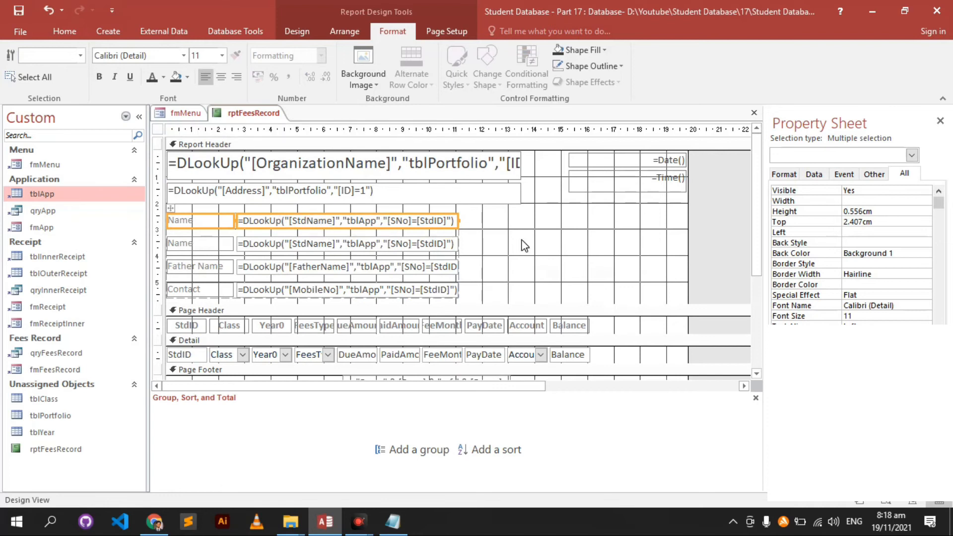
- Change the copied lookup expression from [StdName] to [SNo]
left_click(524, 245)
left_click(315, 221)
double_click(315, 216)
type("St")
key("BackSpace")
type("N")
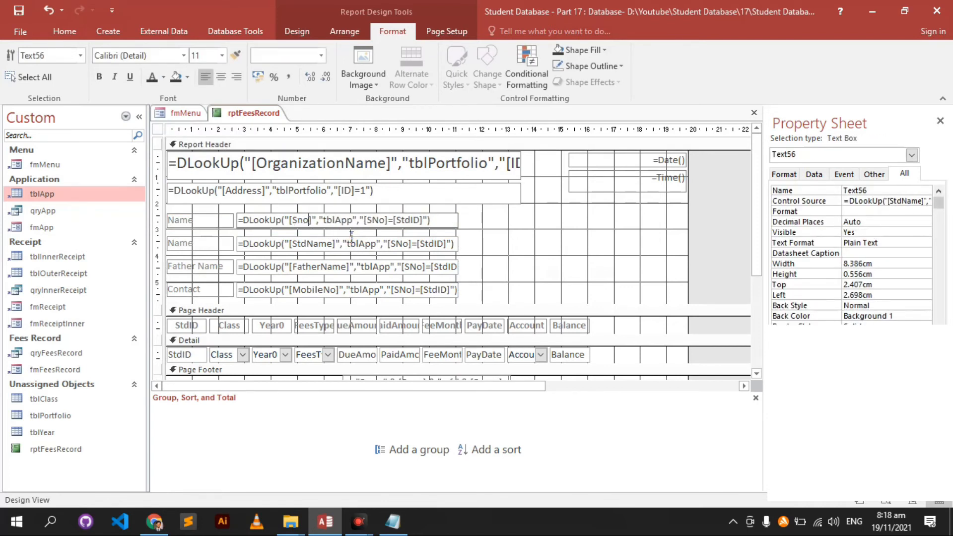
key("Return")
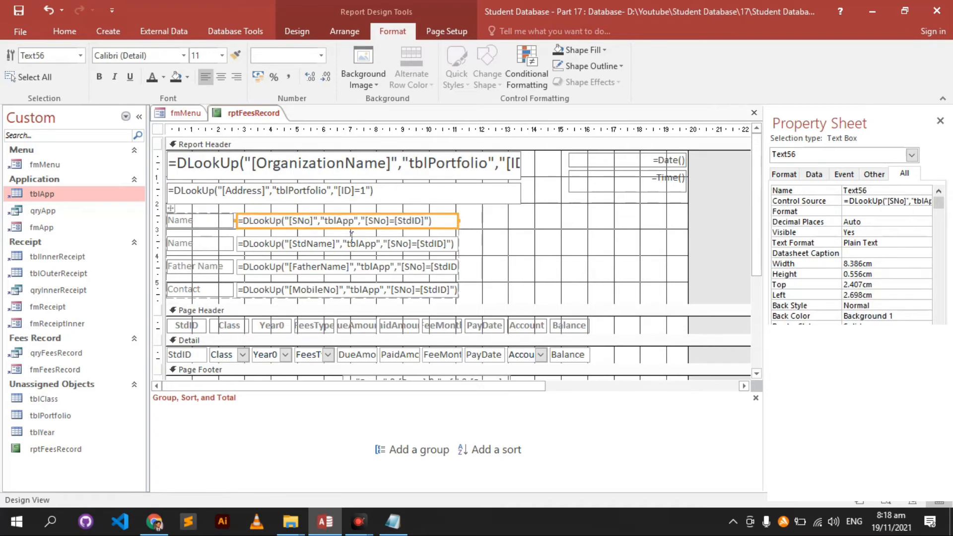
- Rename the top label to 'Student ID' and the second to 'Student Name'
left_click(201, 221)
double_click(211, 222)
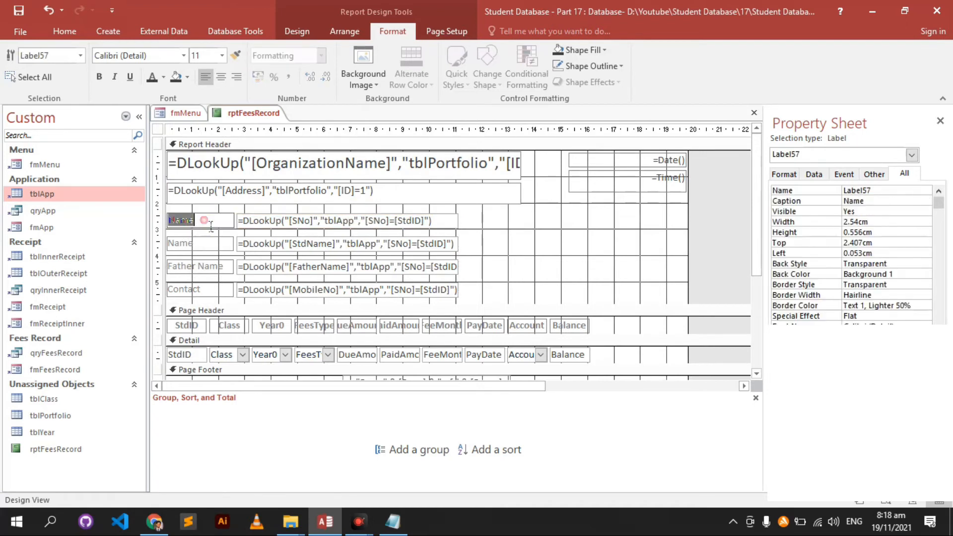
type("Student IDD")
key("BackSpace")
key("Return")
left_click(196, 246)
double_click(204, 243)
type("Student Name")
key("Return")
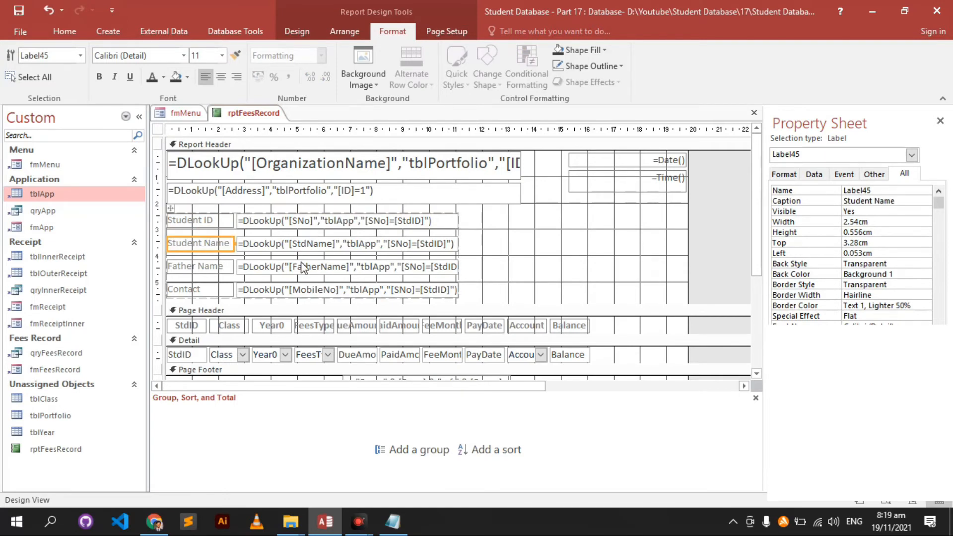
- Set the width of the StdID heading and detail box to 0
left_click(545, 249)
scroll(545, 249, "down", 1)
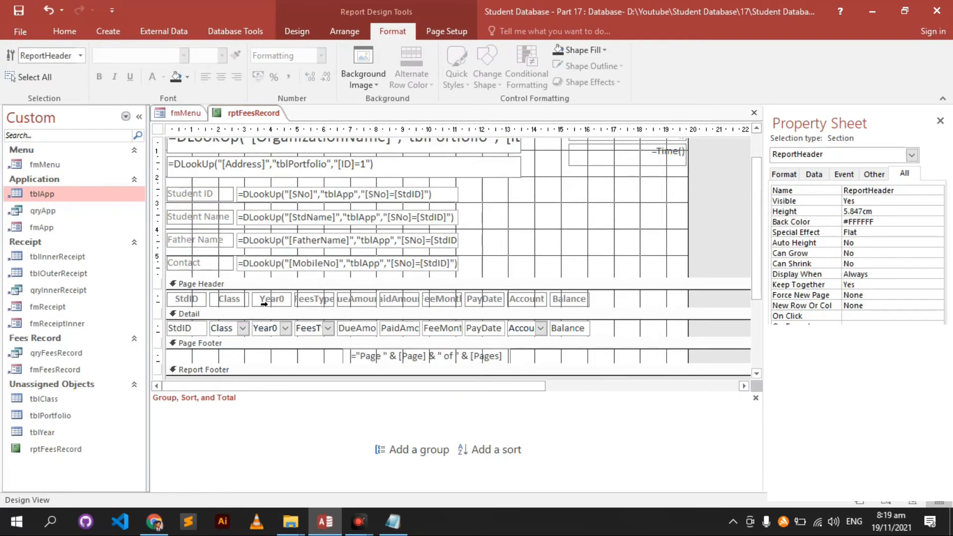
left_click(198, 300)
left_click(202, 329)
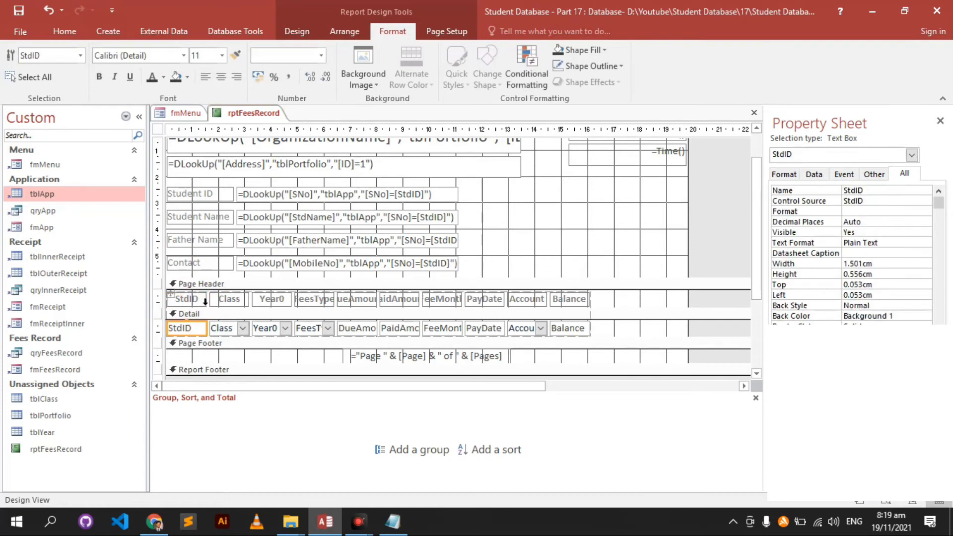
left_click(187, 298, "shift")
left_click(820, 199)
type("0")
key("Return")
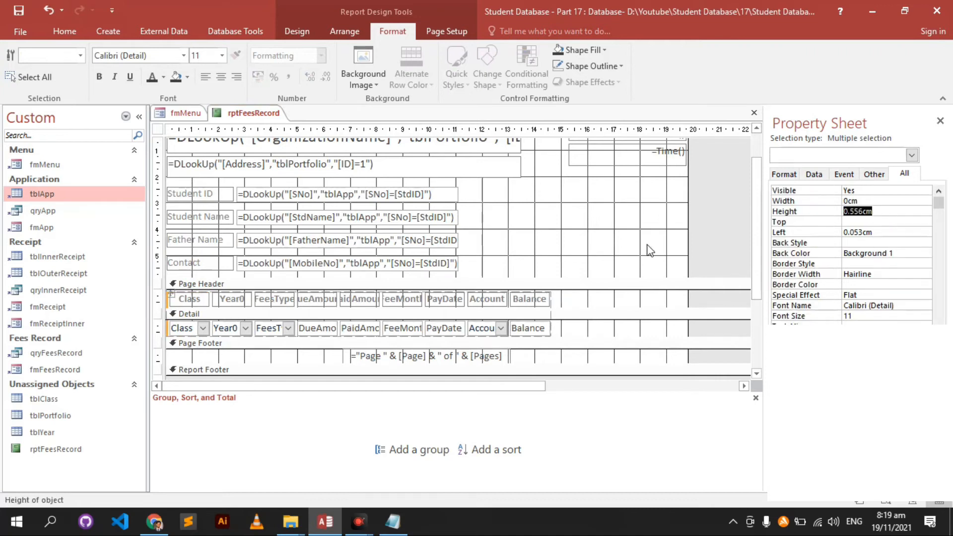
left_click(651, 250)
- Change the Year0 heading to 'Year' and space out 'Fees Type' and 'Due Amount'
left_click(194, 299)
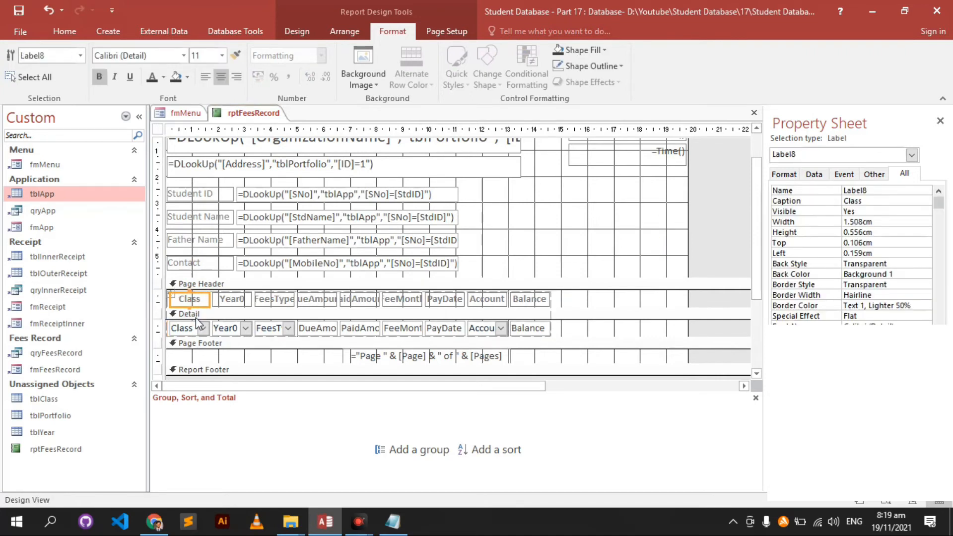
left_click(233, 300)
left_click(255, 298)
key("BackSpace")
key("Return")
left_click(276, 303)
left_click(276, 302)
key("Return")
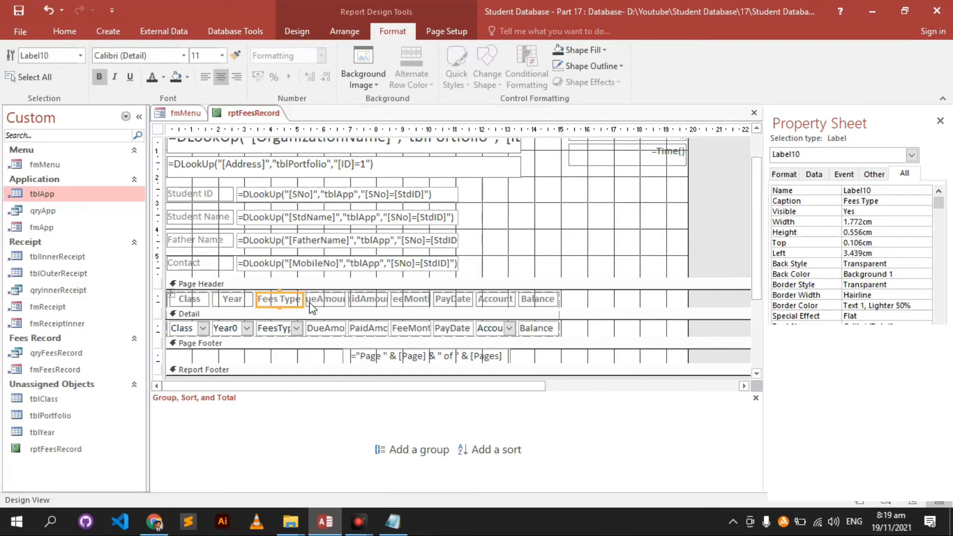
left_click(320, 304)
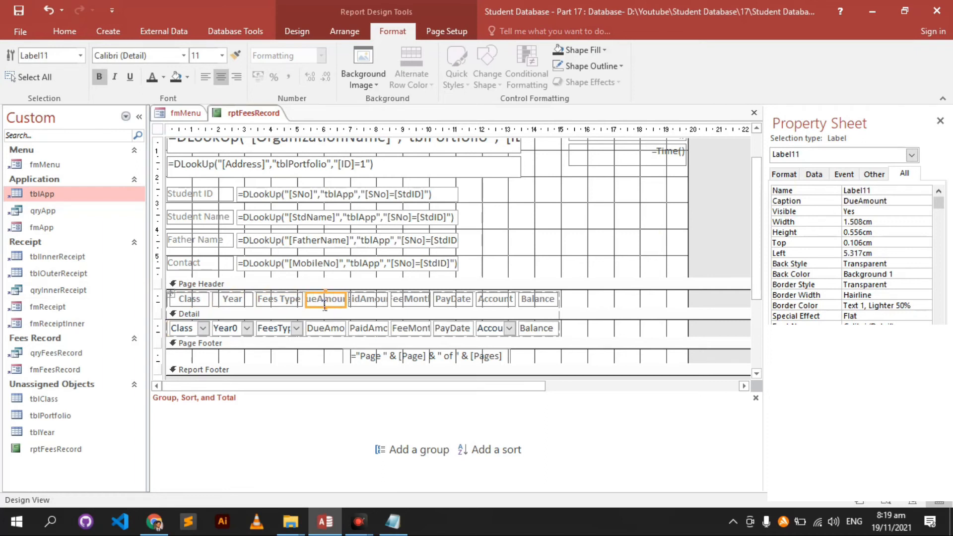
key("Return")
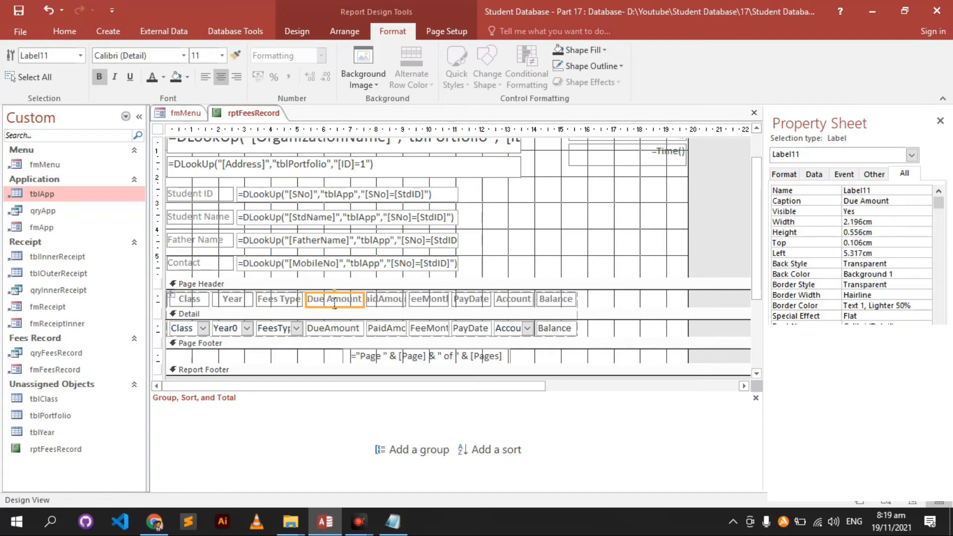
- Space out the 'Paid Amount', 'Fee Month' and 'Pay Date' column headings
left_click(384, 300)
left_click(376, 299)
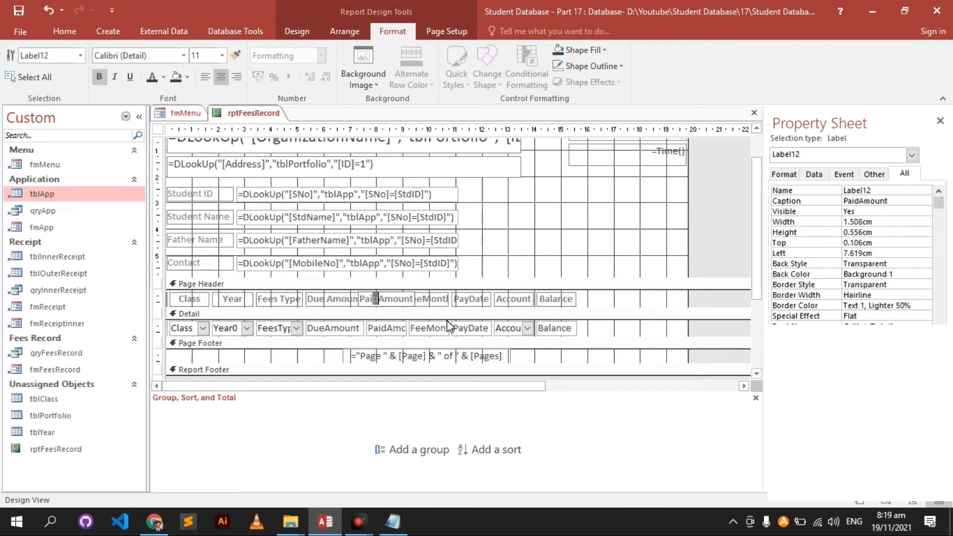
key("Return")
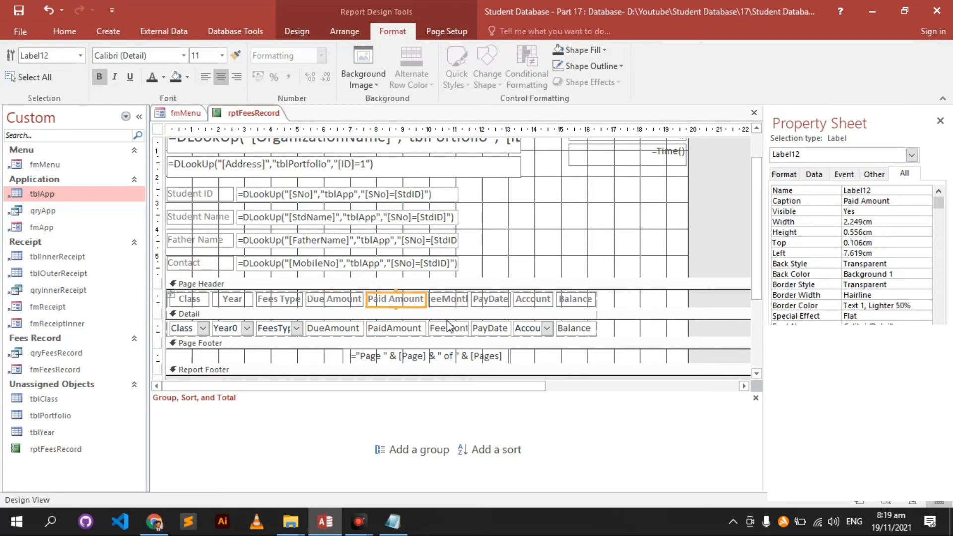
left_click(445, 299)
left_click_drag(438, 299, 443, 299)
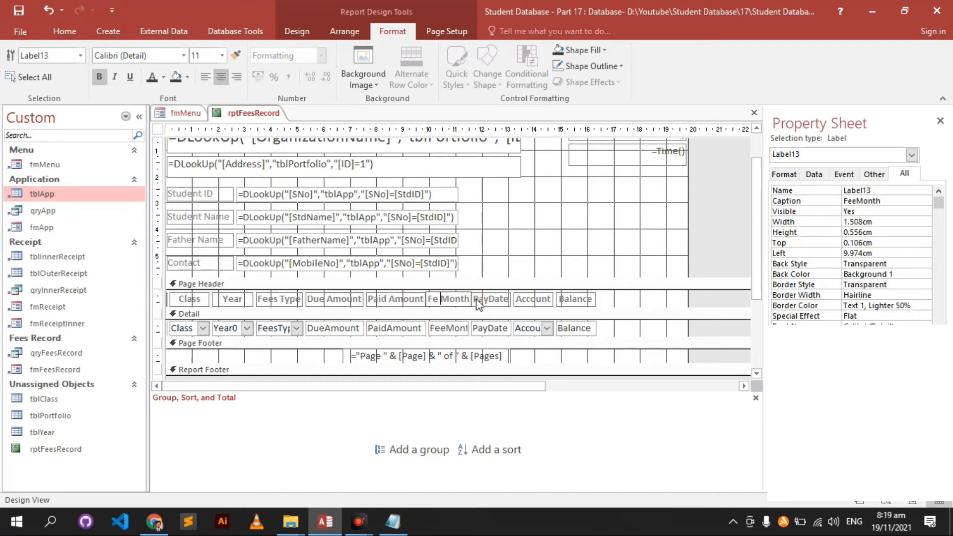
type("e")
key("Return")
left_click(511, 302)
left_click(503, 301)
- Widen the Account heading and detail box to about 3.1 cm
left_click(542, 302)
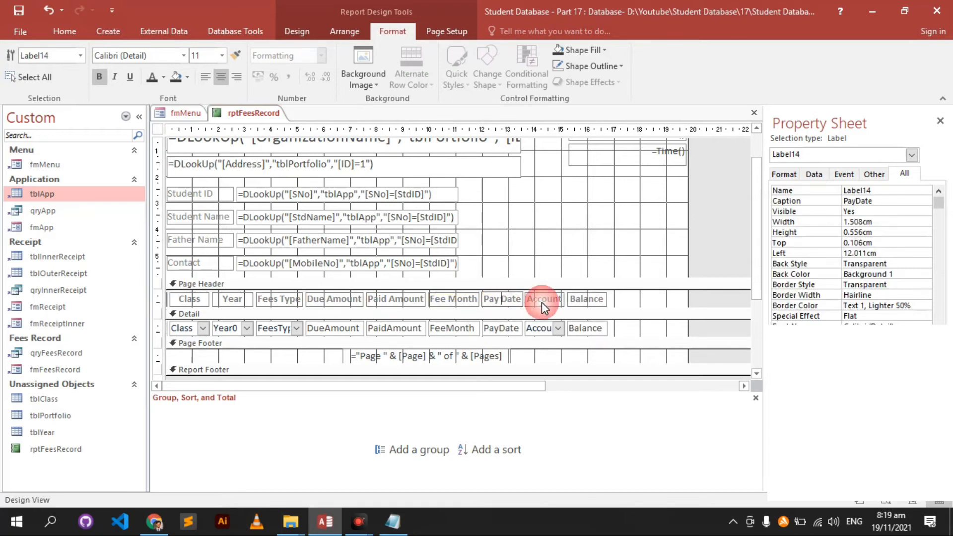
left_click(559, 329, "shift")
left_click_drag(576, 309, 612, 309)
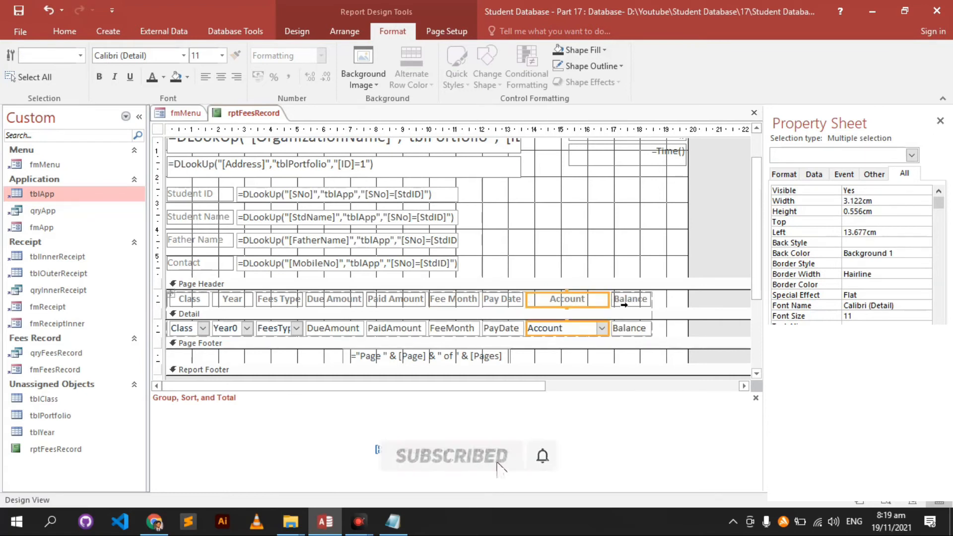
- Move the Balance heading and field next to Paid Amount
left_click(626, 300)
left_click(629, 328, "shift")
left_click_drag(634, 302, 427, 310)
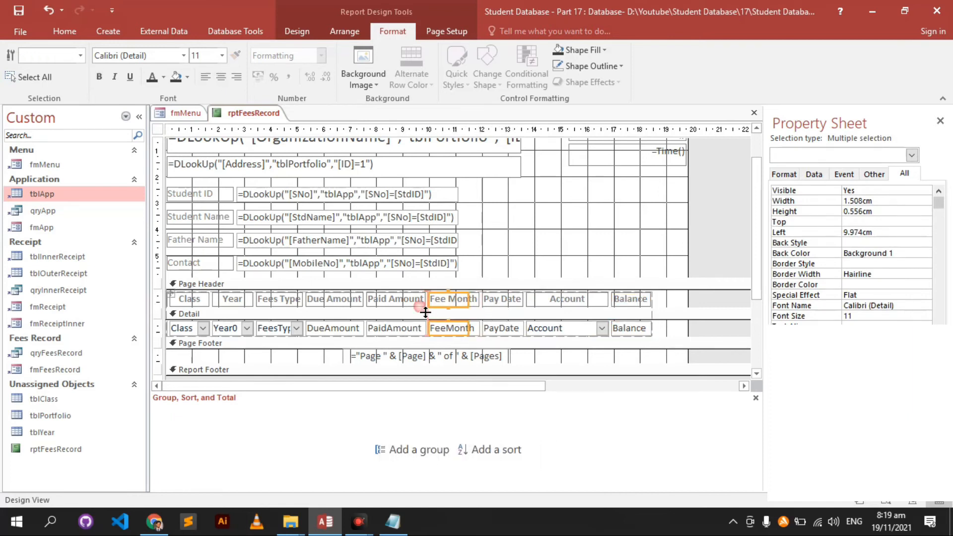
- Move the Due Amount, Paid Amount and Balance columns to after Account
left_click(504, 300)
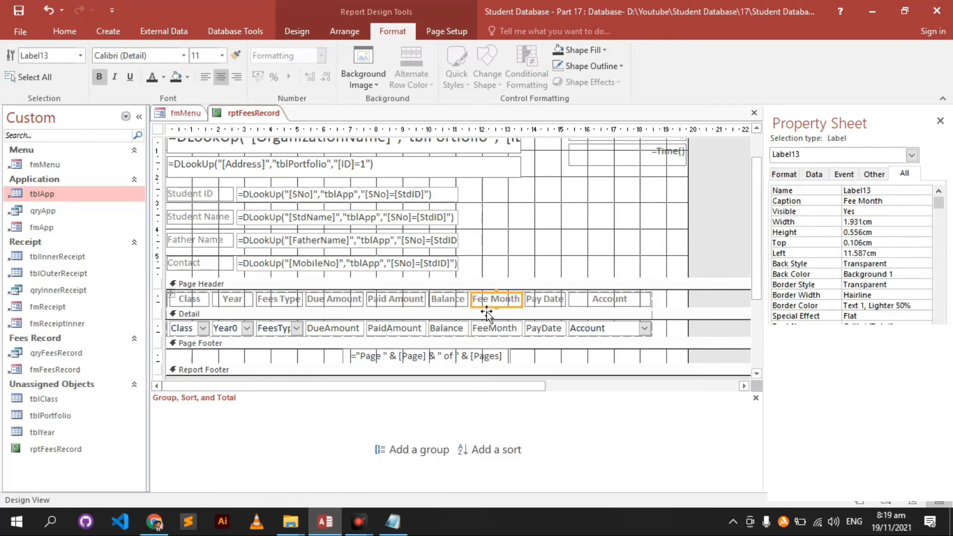
left_click(409, 299, "shift")
left_click(449, 300, "shift")
left_click(430, 328, "shift")
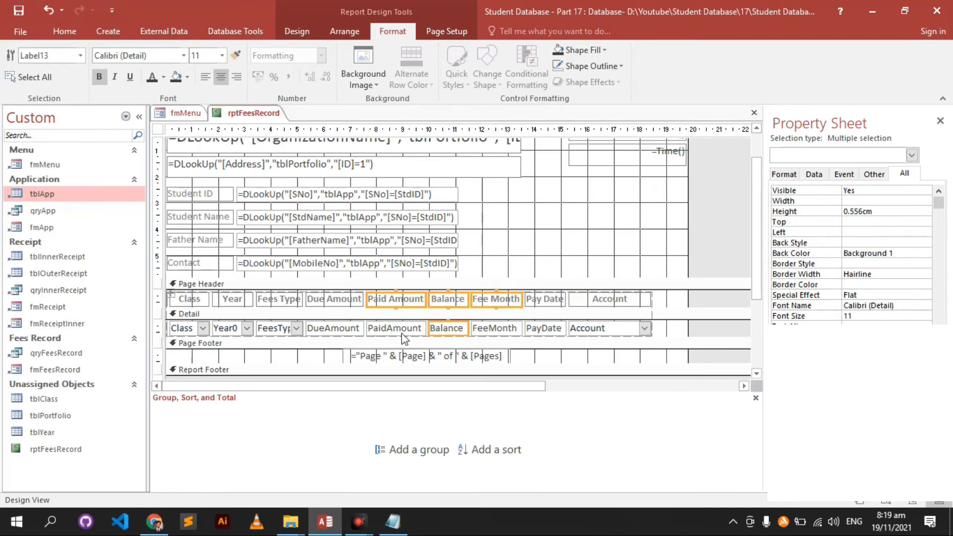
left_click(393, 330)
left_click(344, 300, "shift")
left_click(342, 329, "shift")
left_click(438, 329, "shift")
left_click(448, 300, "shift")
left_click(414, 302, "shift")
left_click_drag(414, 300, 664, 301)
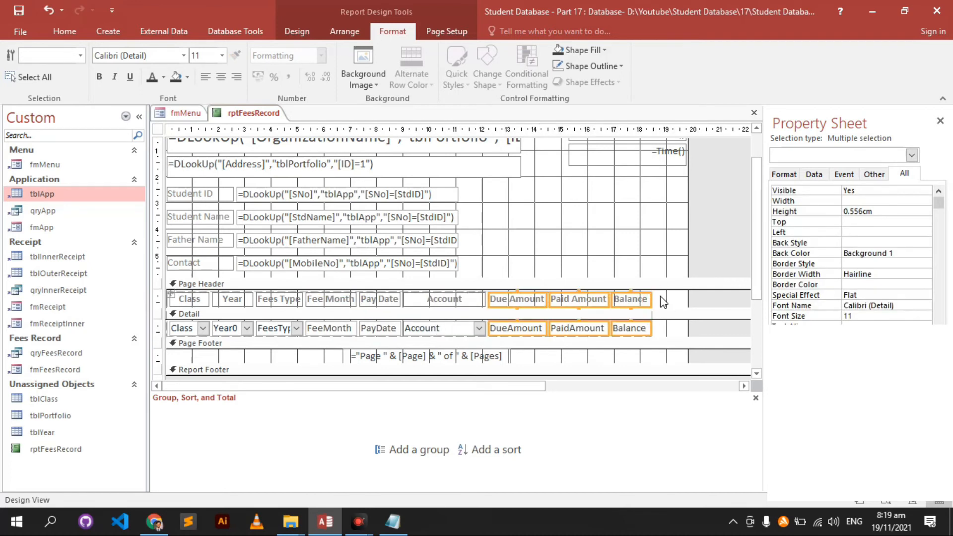
- Widen the Balance heading and field to about 2.7 cm
left_click(638, 354)
left_click(542, 299)
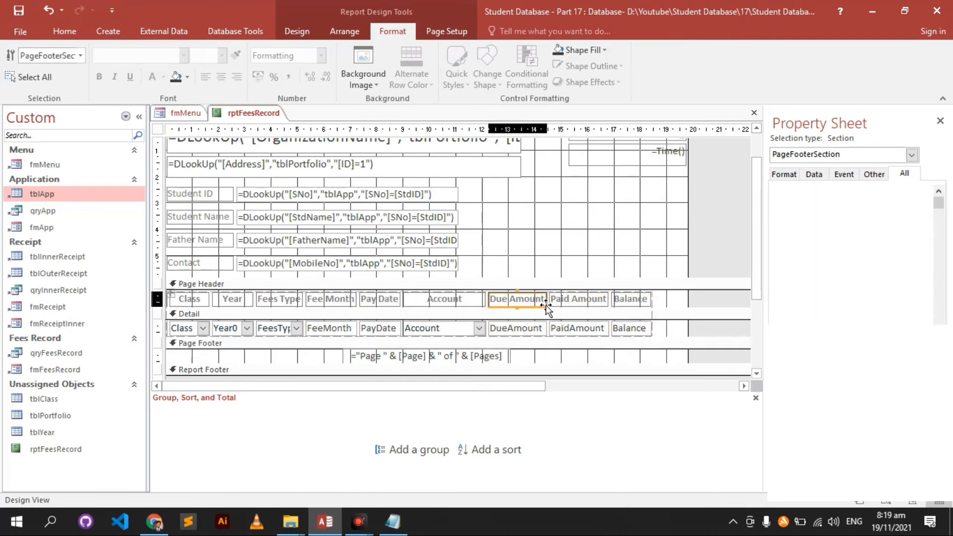
left_click(634, 301)
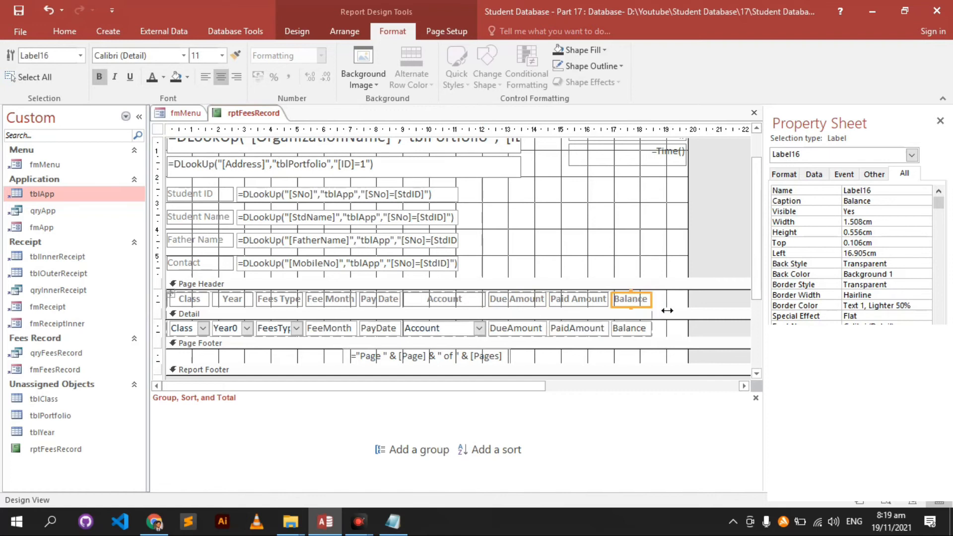
left_click(644, 329, "shift")
left_click_drag(662, 311, 683, 312)
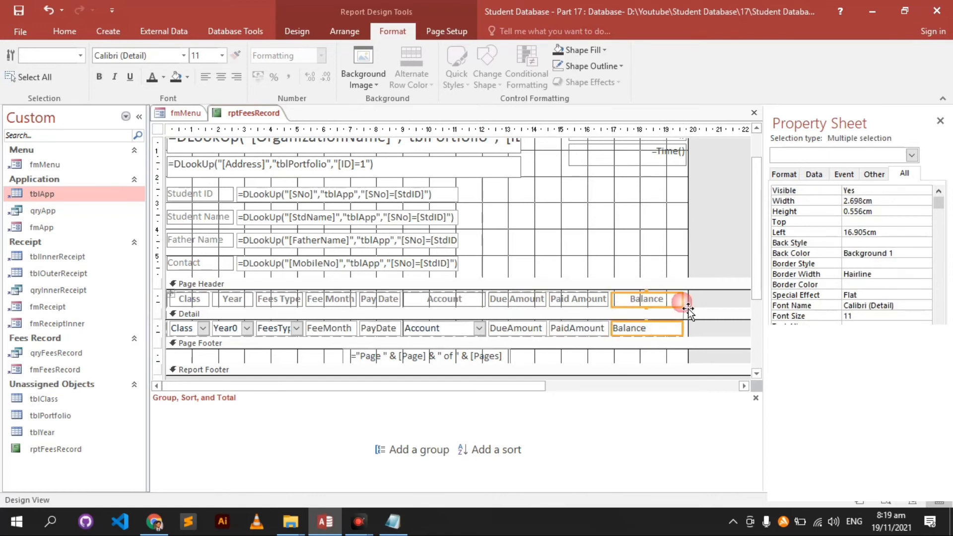
left_click(658, 262)
scroll(659, 262, "down", 2)
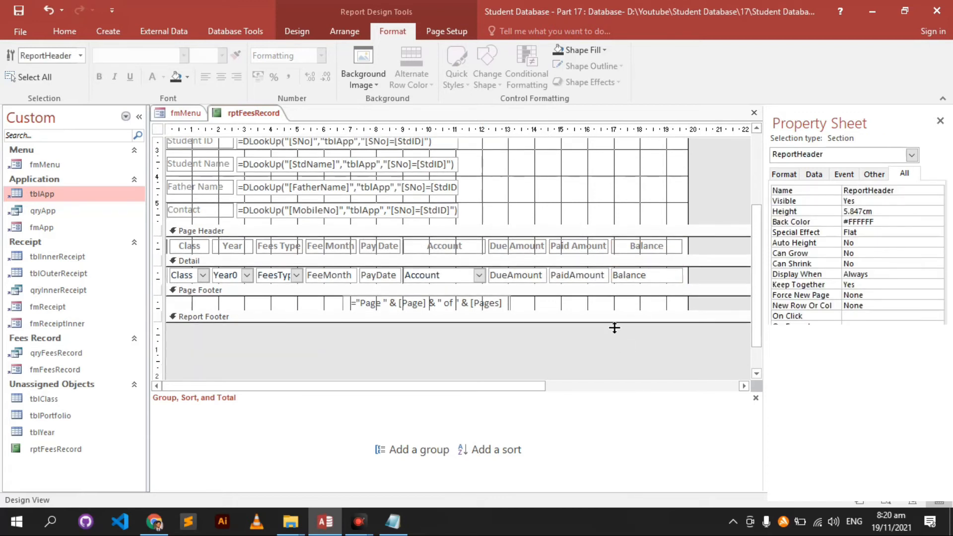
left_click(521, 247)
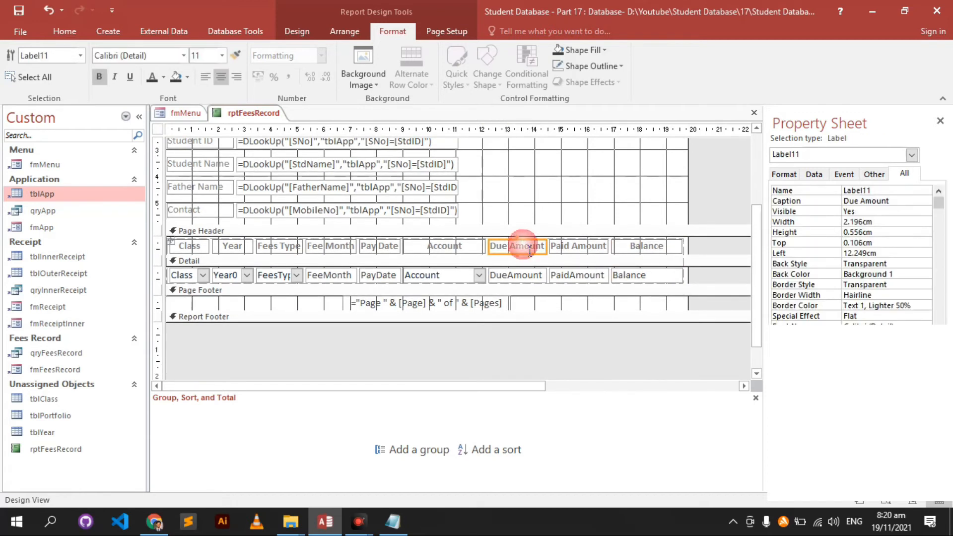
left_click(615, 301)
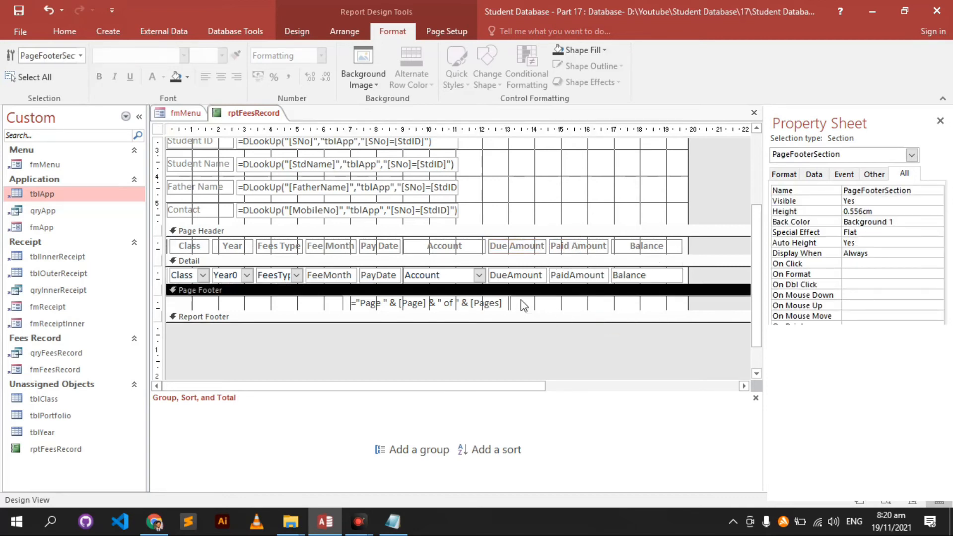
- Make room in the Report Footer and select the DueAmount field, checking the Totals options
left_click_drag(571, 326, 571, 348)
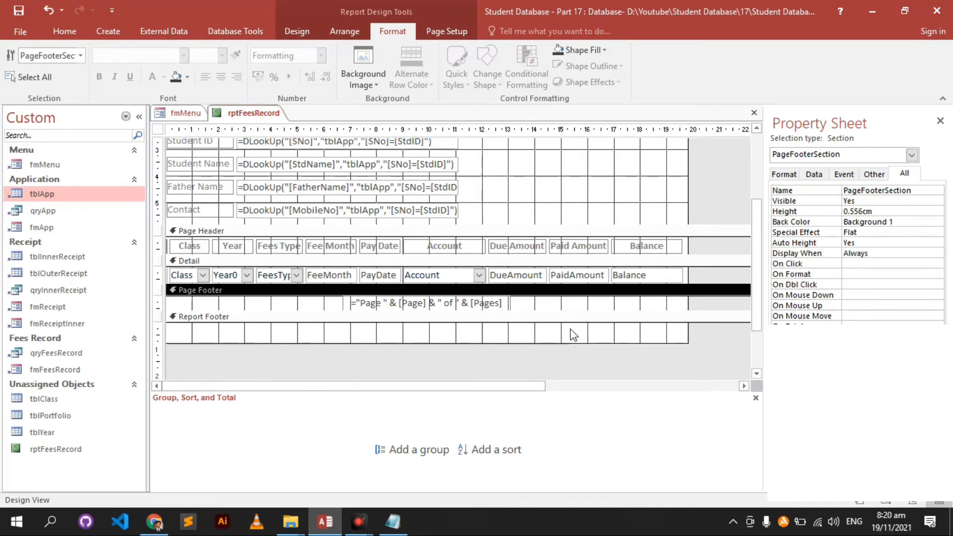
left_click(543, 275)
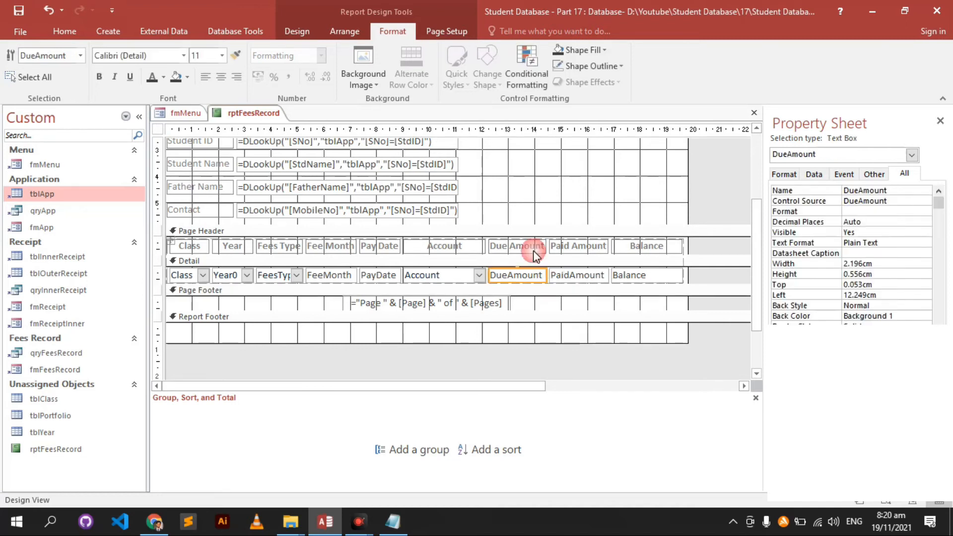
left_click(309, 39)
left_click(179, 55)
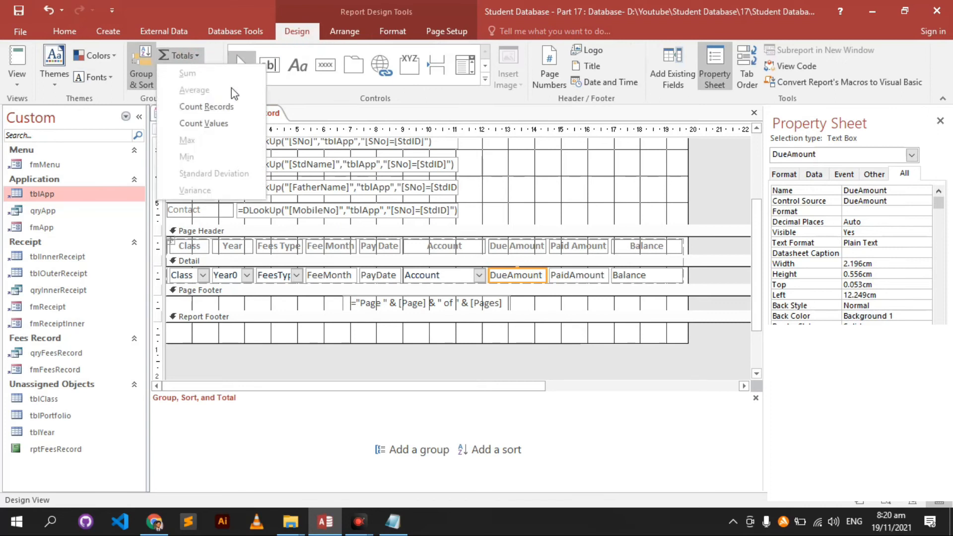
left_click(546, 262)
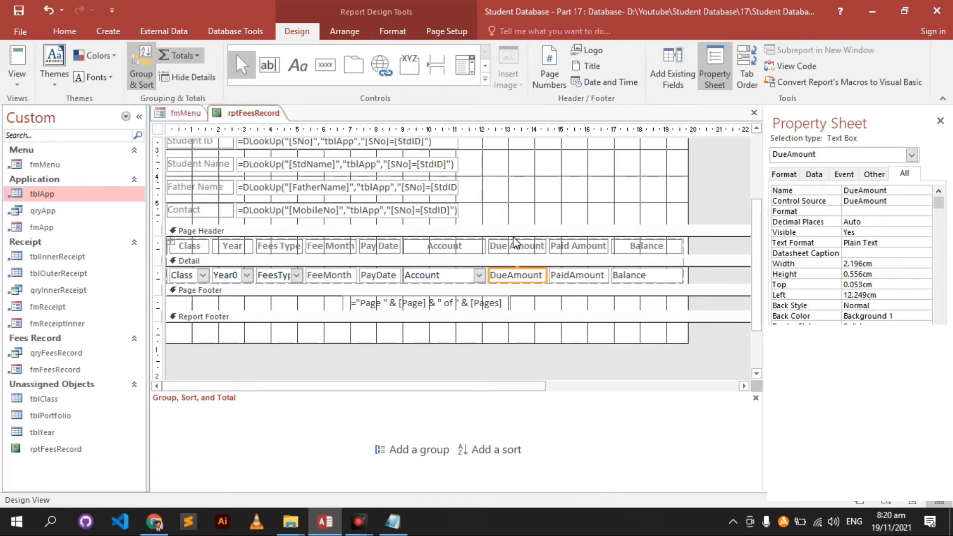
left_click(535, 248, "shift")
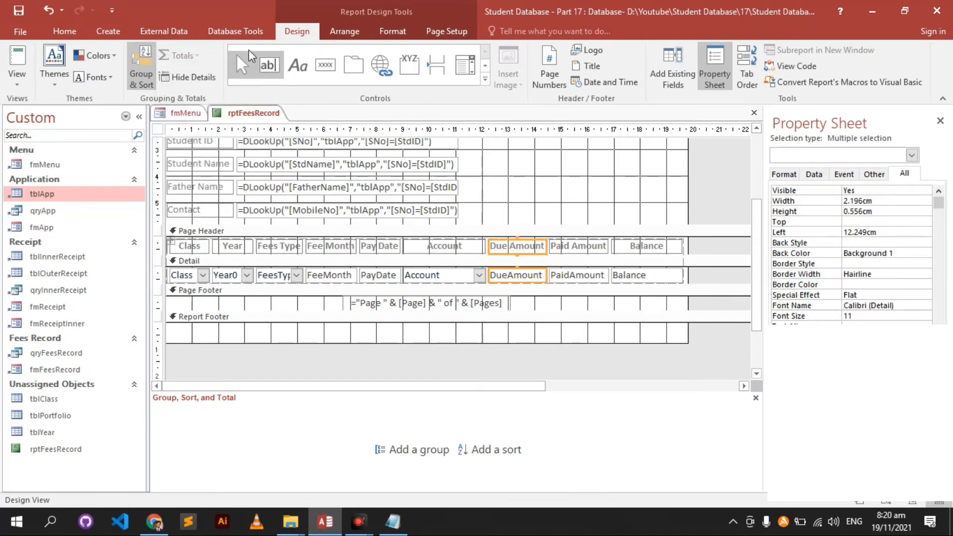
left_click(531, 300)
left_click(535, 276)
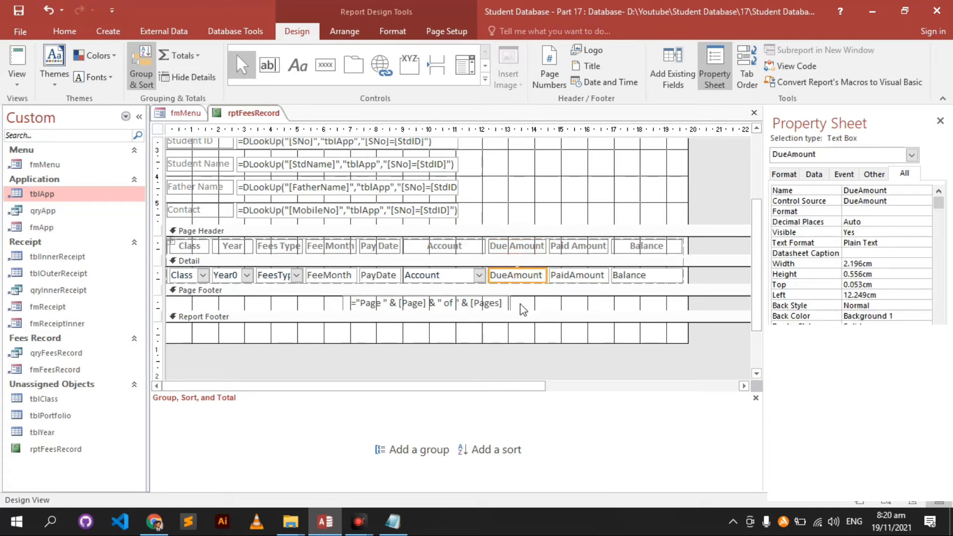
- Paste DueAmount into the footer under its column and make it a =Sum([DueAmount]) total
left_click(519, 335)
key("ctrl+v")
left_click_drag(214, 347, 532, 341)
left_click(527, 333)
key("Home")
type("=")
key("Right")
key("Right")
key("Right")
key("Right")
key("Right")
key("Right")
key("Right")
key("Right")
key("Right")
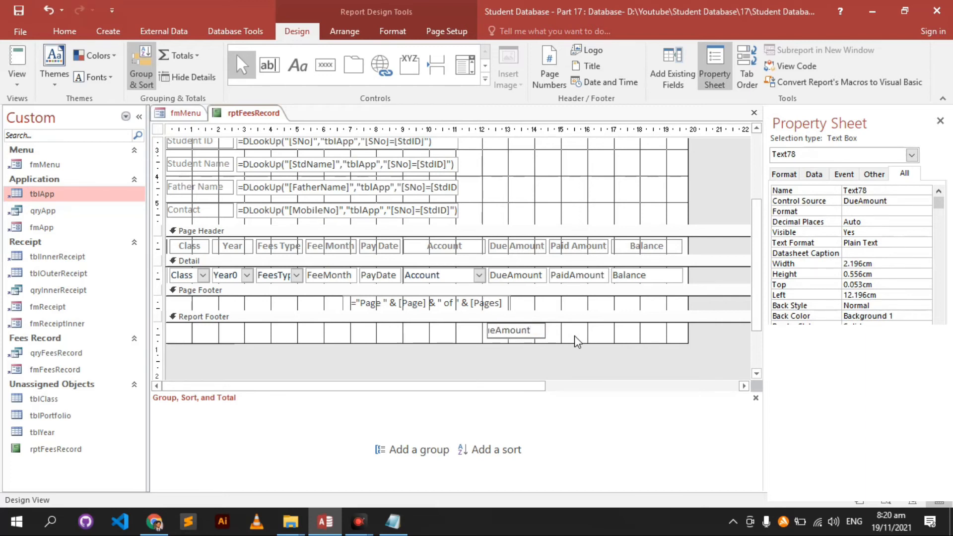
key("Return")
- Copy the total under Paid Amount and change it to =Sum([PaidAmount])
left_click(566, 334)
left_click(527, 332)
key("ctrl+c")
key("ctrl+v")
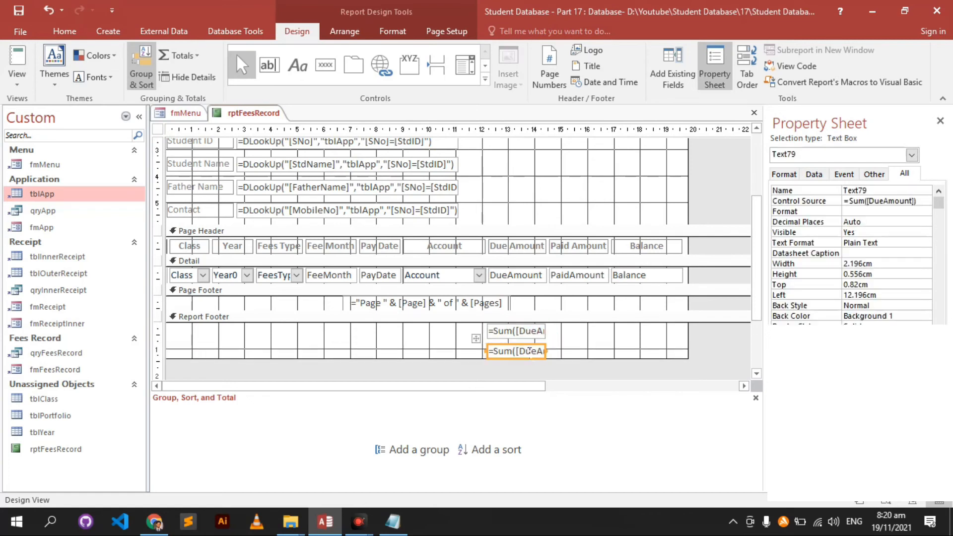
left_click_drag(531, 354, 591, 325)
double_click(596, 331)
type("PaidAmount")
key("Return")
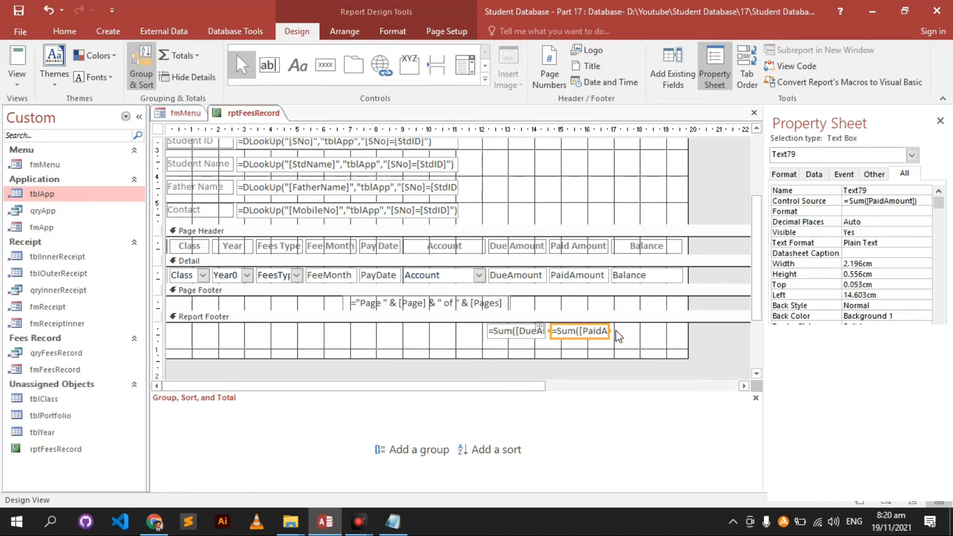
- Paste a third total under the Balance column and check DueAmount's left position
key("ctrl+c")
key("ctrl+v")
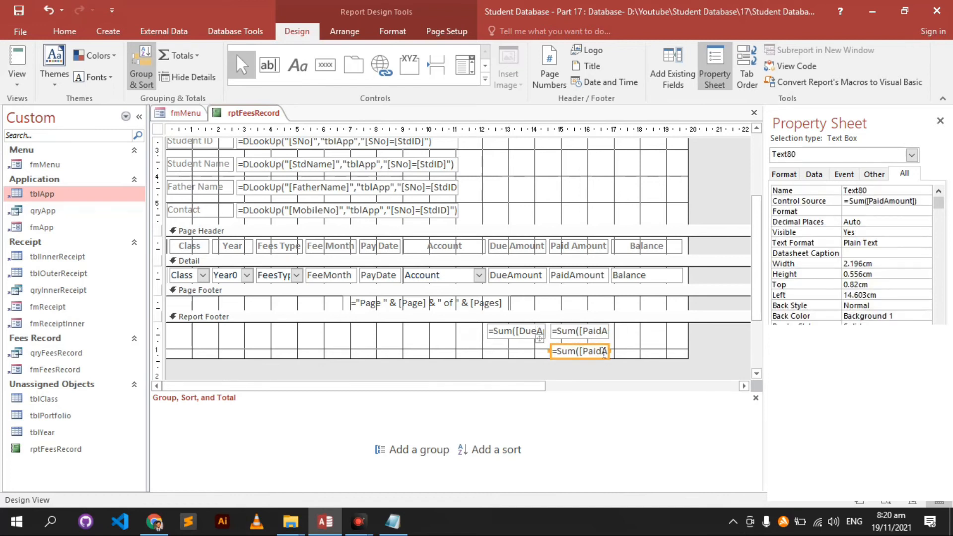
left_click_drag(614, 336, 667, 324)
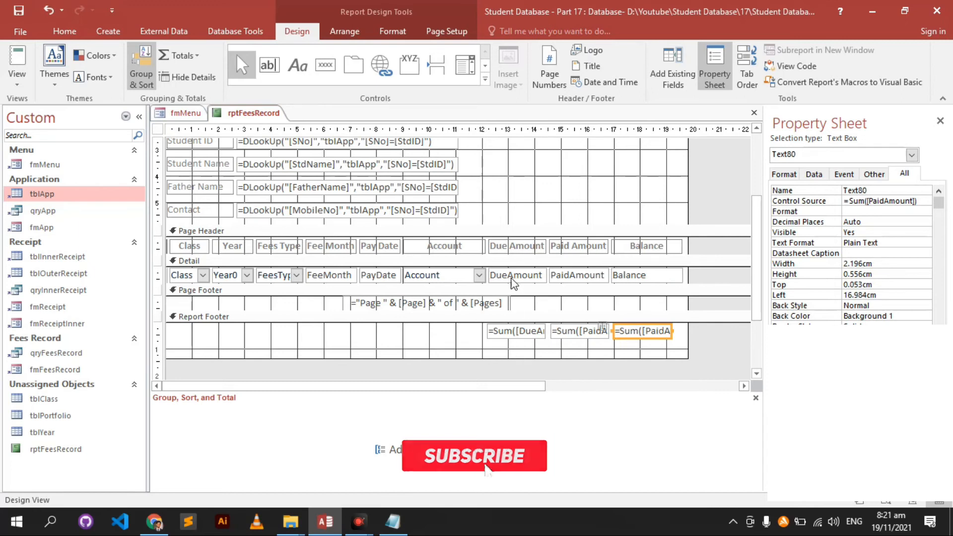
left_click(516, 280)
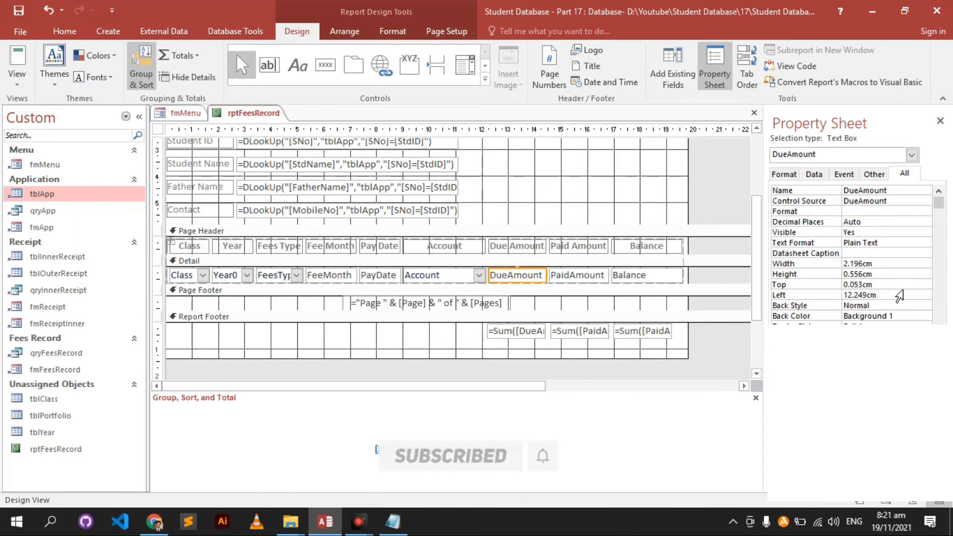
left_click(898, 295)
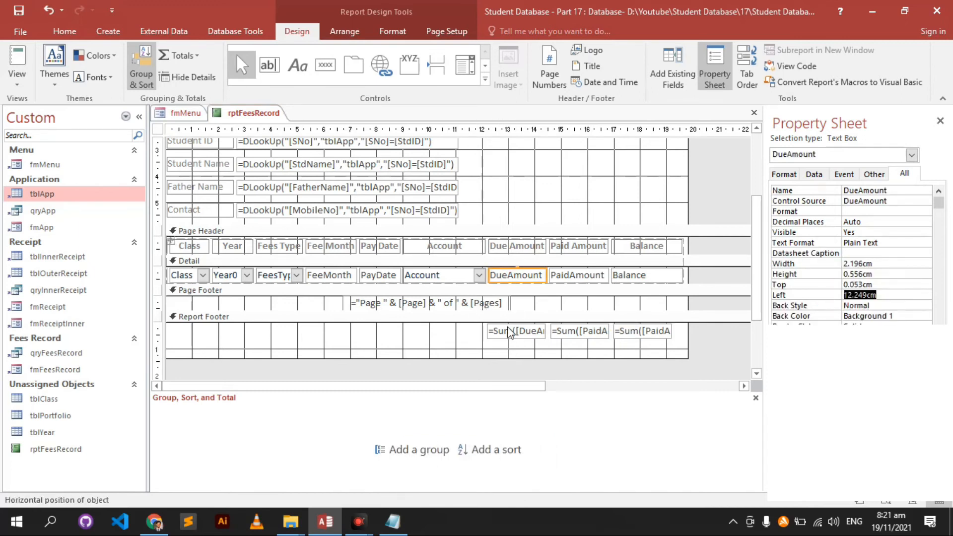
- Set the DueAmount and PaidAmount totals' Left to 12.249 cm and 14.55 cm, matching their fields
left_click(521, 332)
left_click(889, 304)
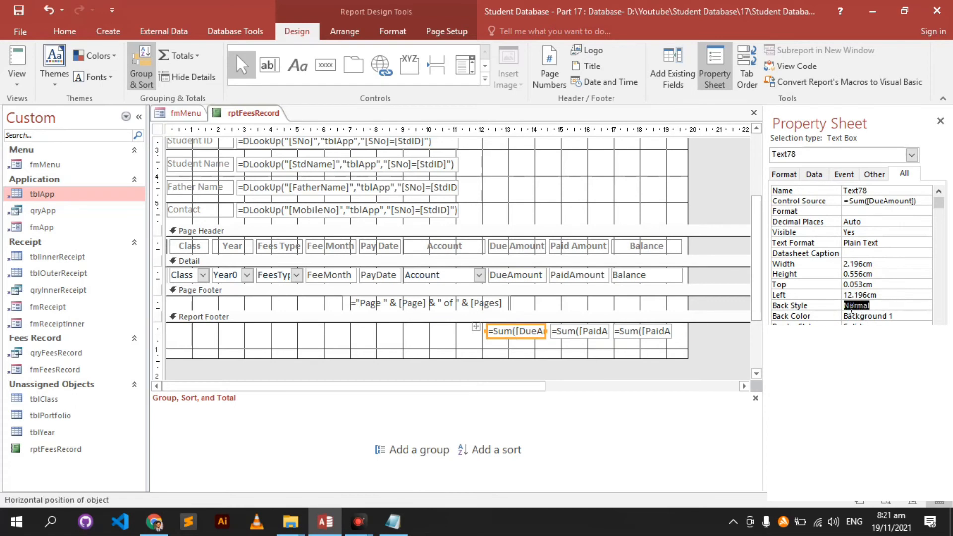
left_click_drag(906, 297, 799, 296)
key("ctrl+v")
left_click(801, 303)
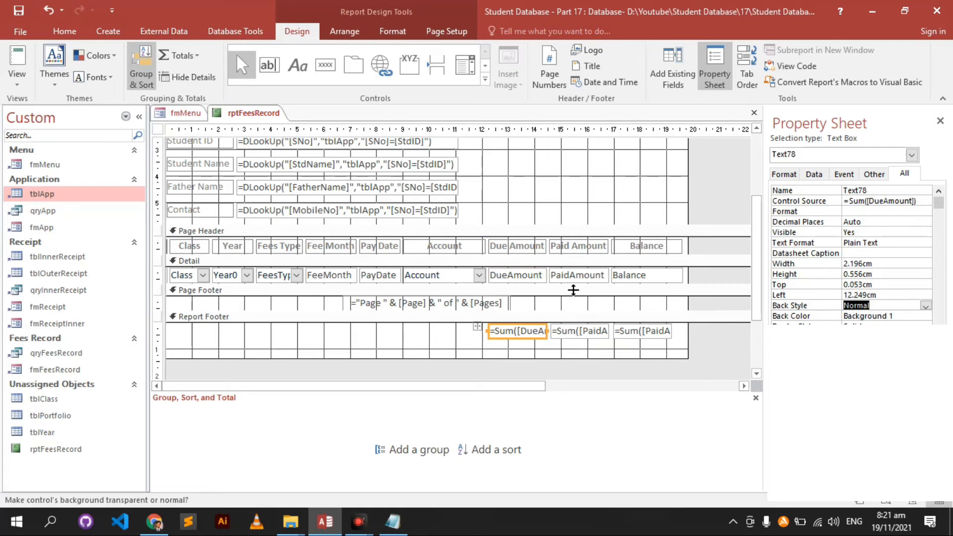
left_click(573, 277)
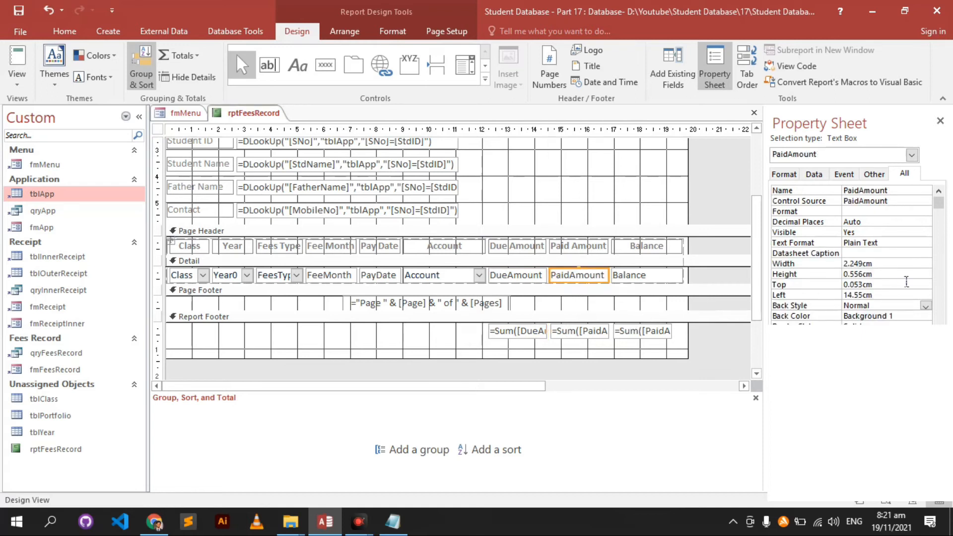
left_click_drag(893, 295, 827, 296)
left_click(884, 299)
left_click_drag(891, 299, 818, 296)
left_click(580, 332)
left_click_drag(890, 299, 837, 298)
key("ctrl+v")
key("Return")
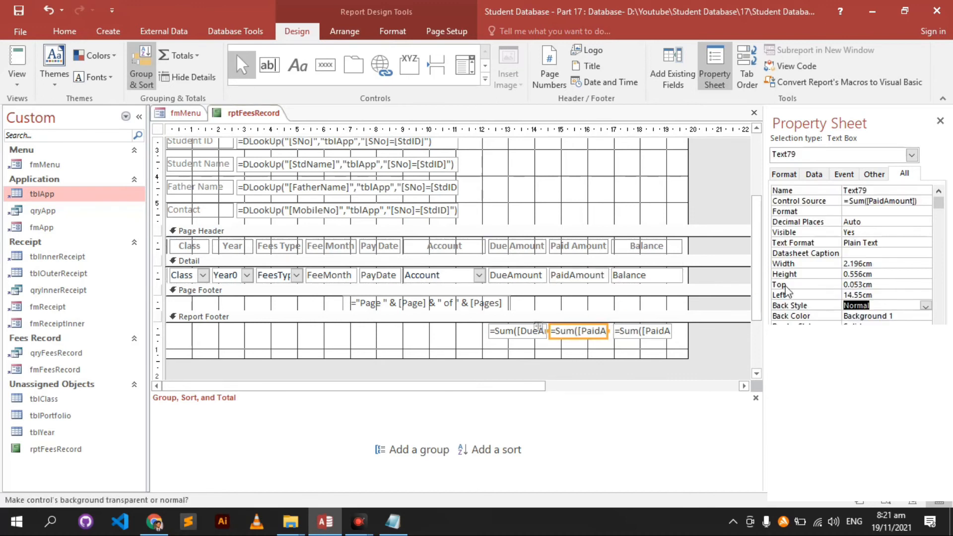
- Give the third total Balance's Left of 16.905 cm and Width of 2.698 cm
left_click(644, 276)
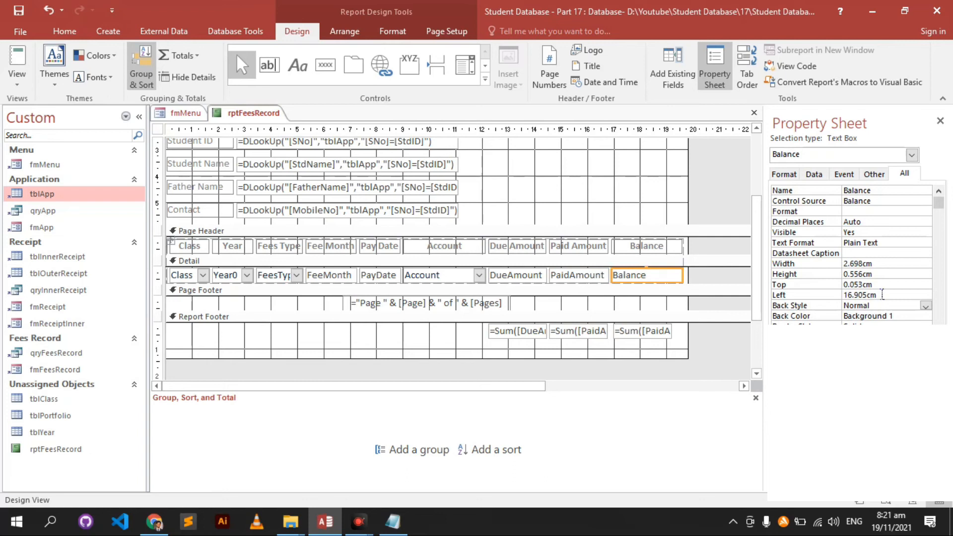
left_click_drag(882, 295, 834, 294)
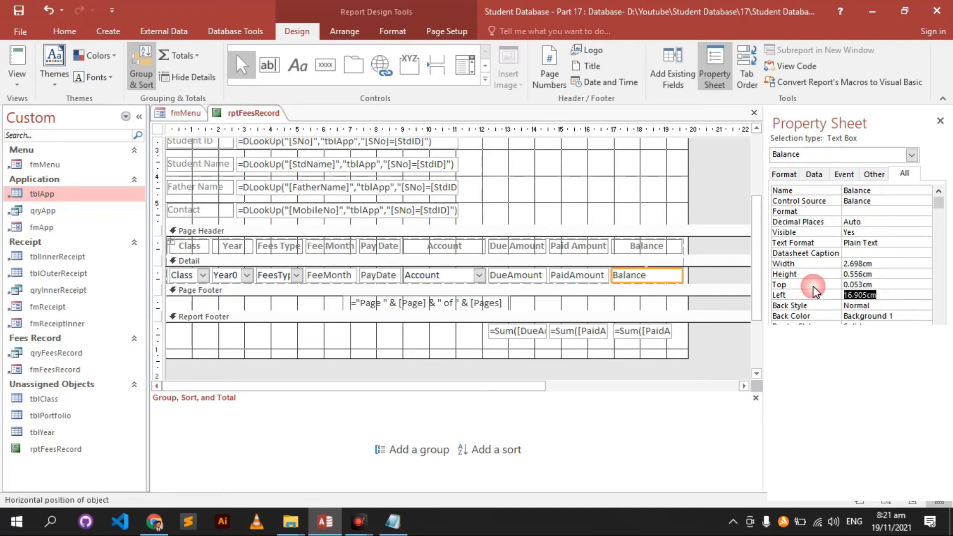
left_click(658, 336)
double_click(888, 295)
key("ctrl+v")
key("Return")
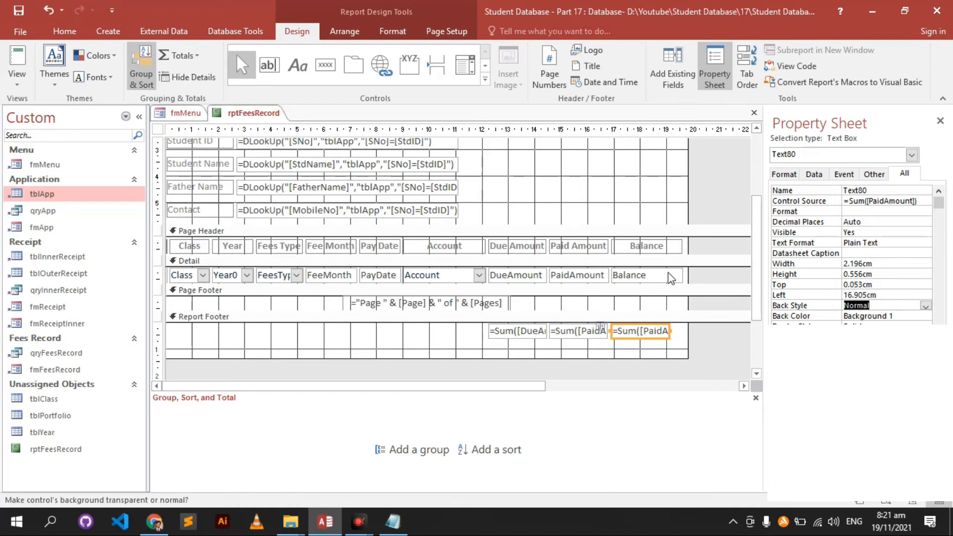
left_click(671, 278)
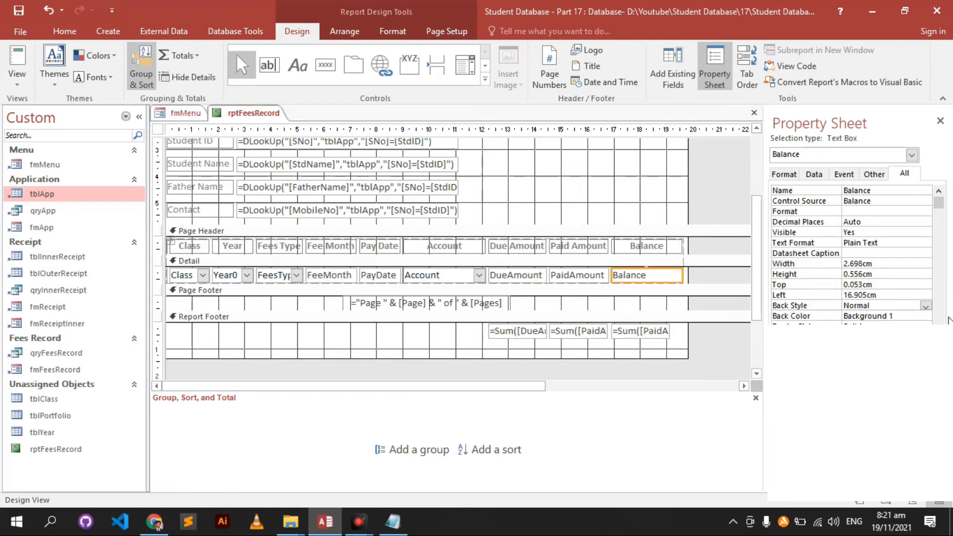
double_click(856, 264)
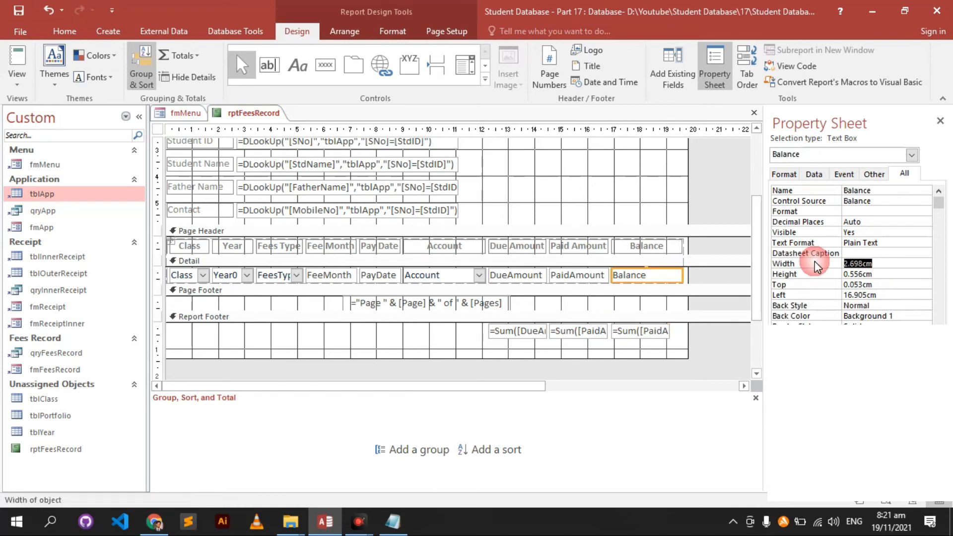
left_click(649, 339)
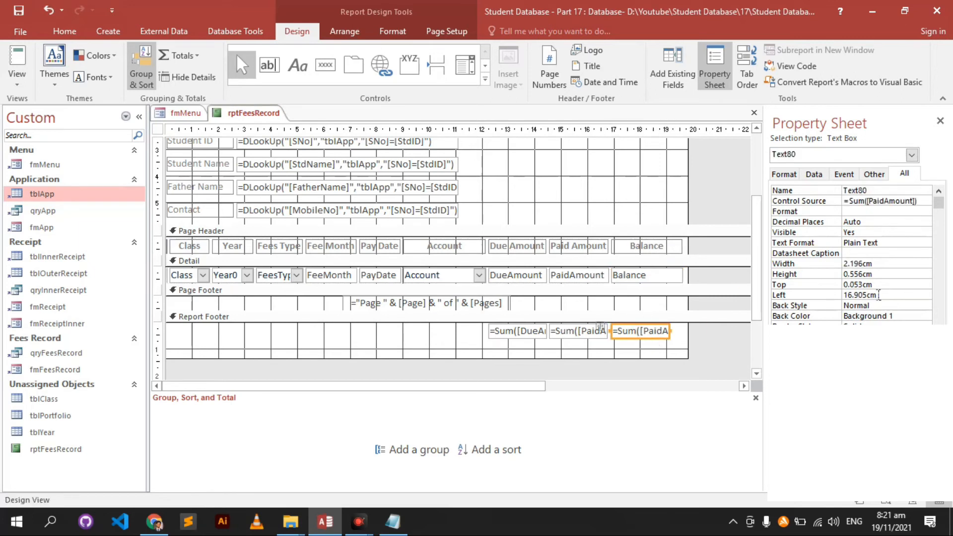
left_click(890, 287)
left_click(895, 277)
left_click_drag(896, 267, 836, 269)
key("ctrl+v")
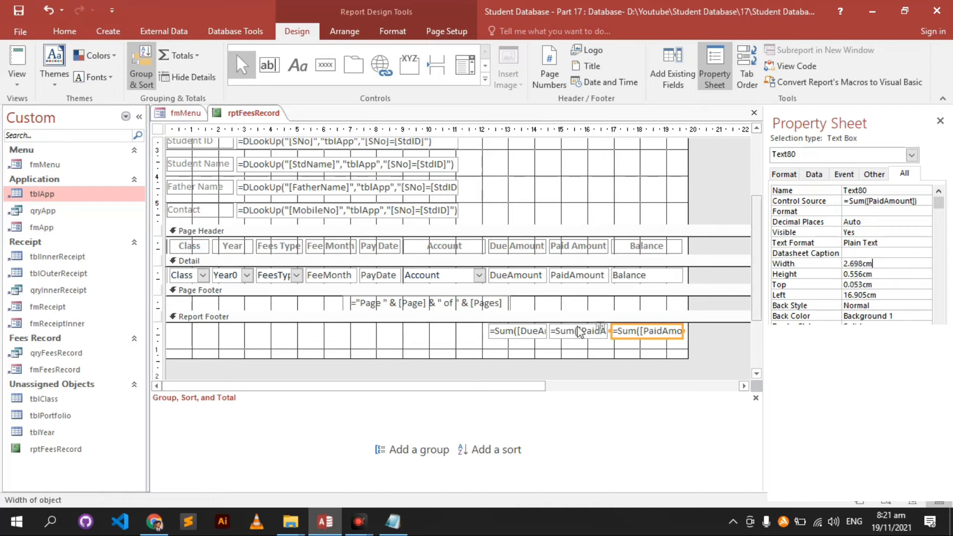
- Change the third total to =Sum([DueAmount])-Sum([PaidAmount])
left_click(559, 356)
left_click(552, 338)
left_click(503, 336)
left_click(630, 337, "shift")
left_click(629, 340)
left_click(627, 339)
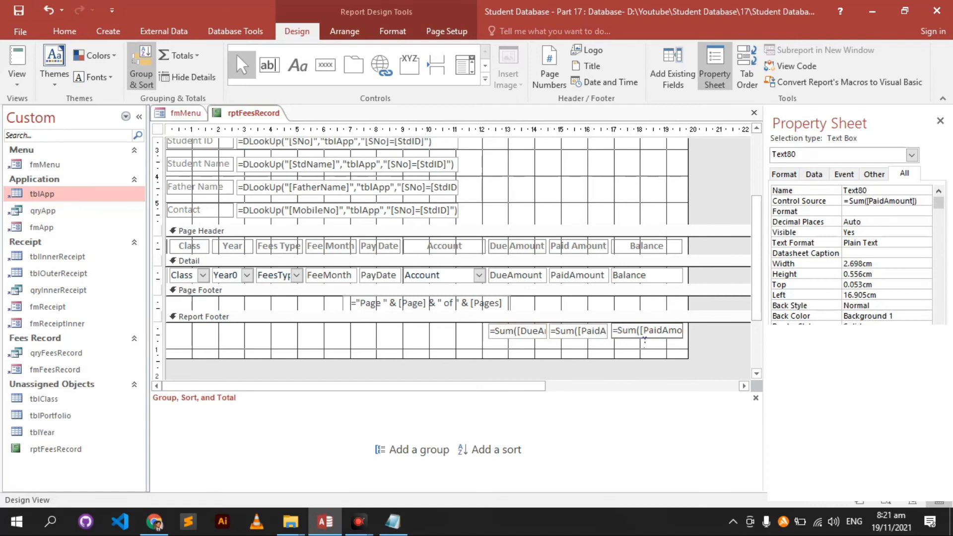
type("Sum()")
type("-")
type("DueAmou")
key("Return")
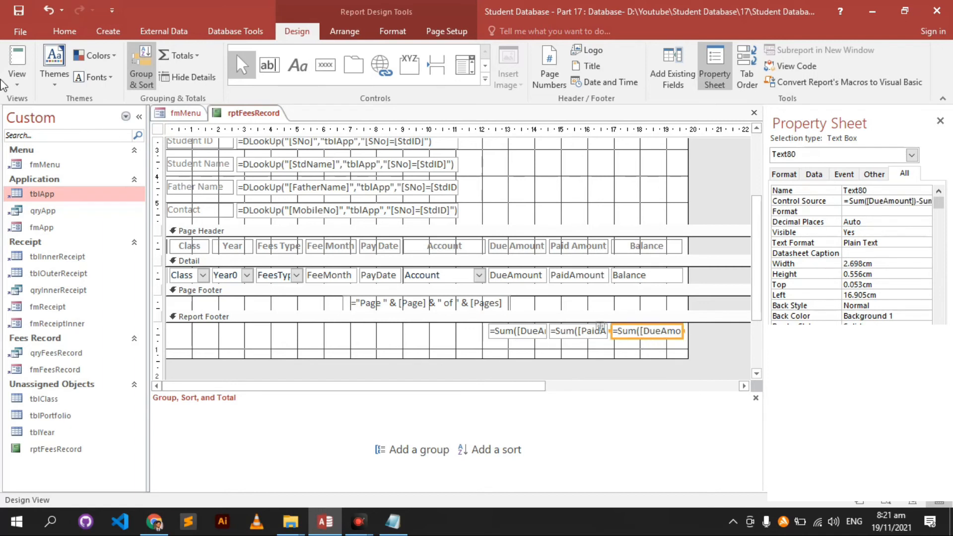
- Open rptFeesRecord in Report View and highlight the 7000, 5000 and 2000 footer totals
left_click(14, 62)
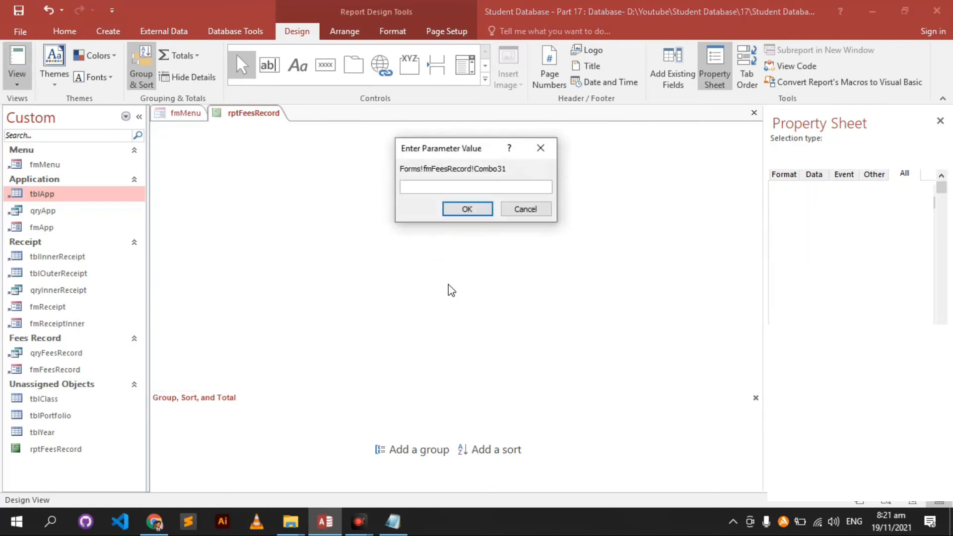
key("Return")
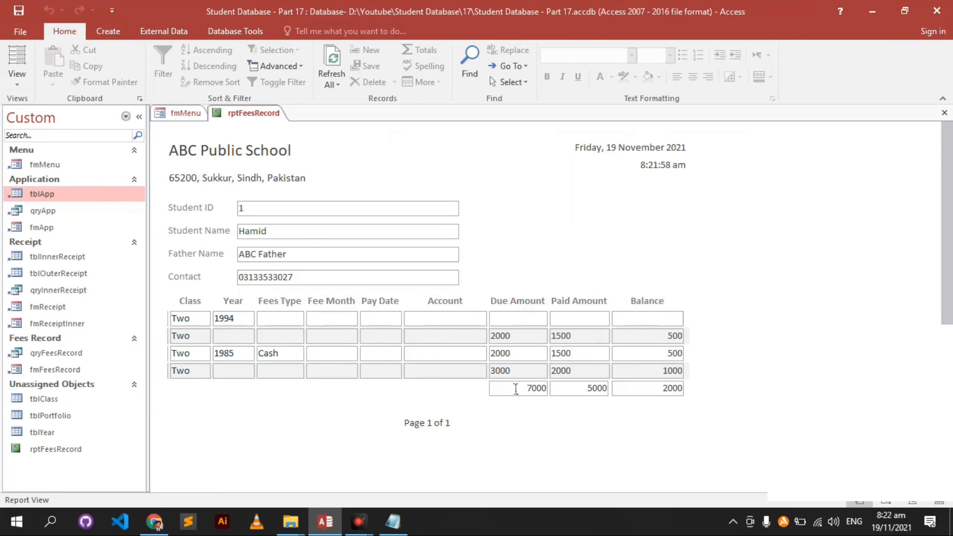
left_click_drag(541, 389, 733, 408)
left_click(662, 395)
left_click_drag(660, 398, 693, 392)
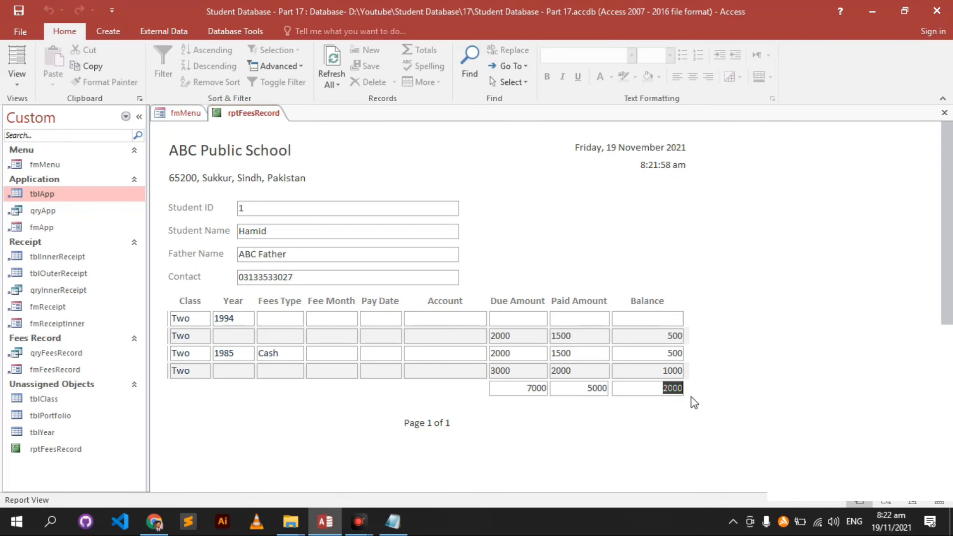
- Select the totals band and first detail row, then switch the report to Design View
left_click(691, 398)
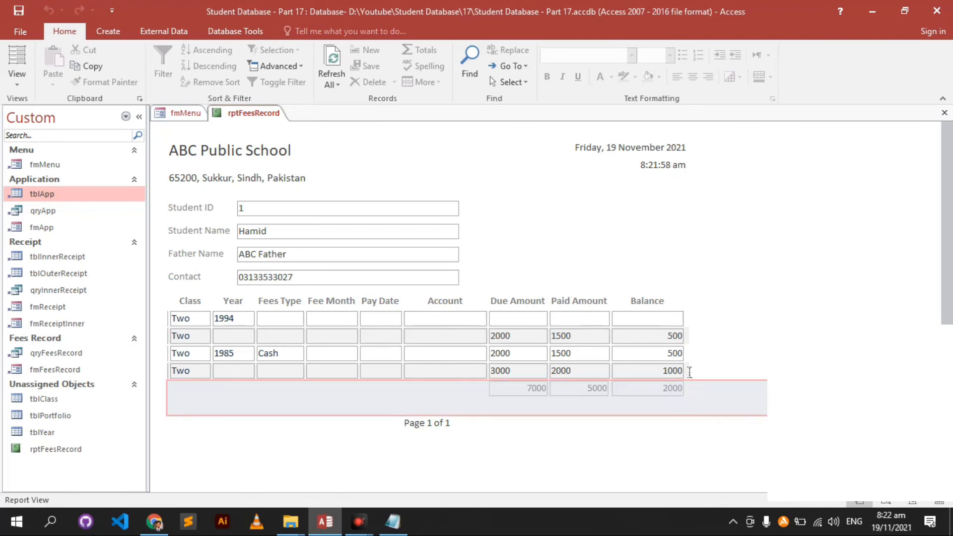
left_click(710, 321)
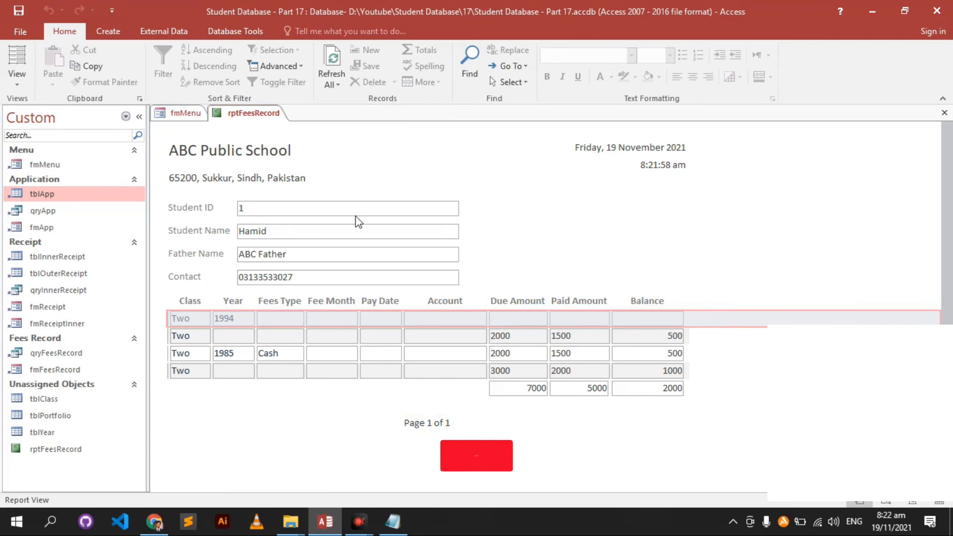
right_click(771, 255)
left_click(810, 301)
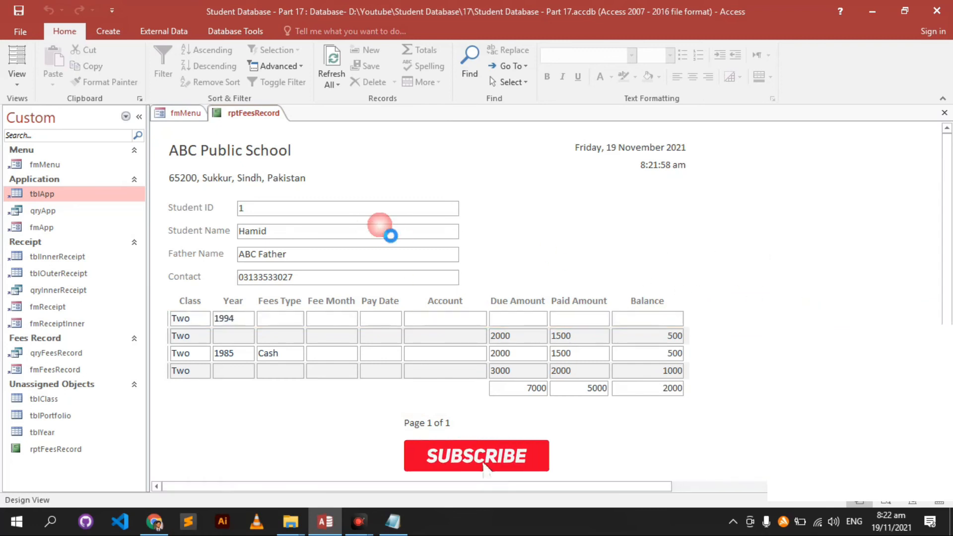
- Select the four header lookup text boxes and fill them with white
left_click(385, 224)
left_click_drag(469, 217, 415, 298)
left_click(393, 31)
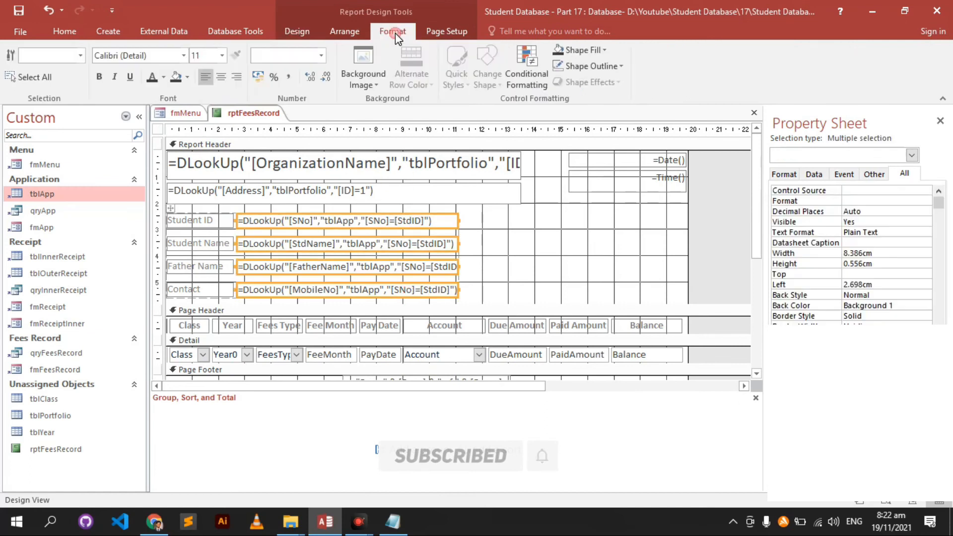
left_click(585, 47)
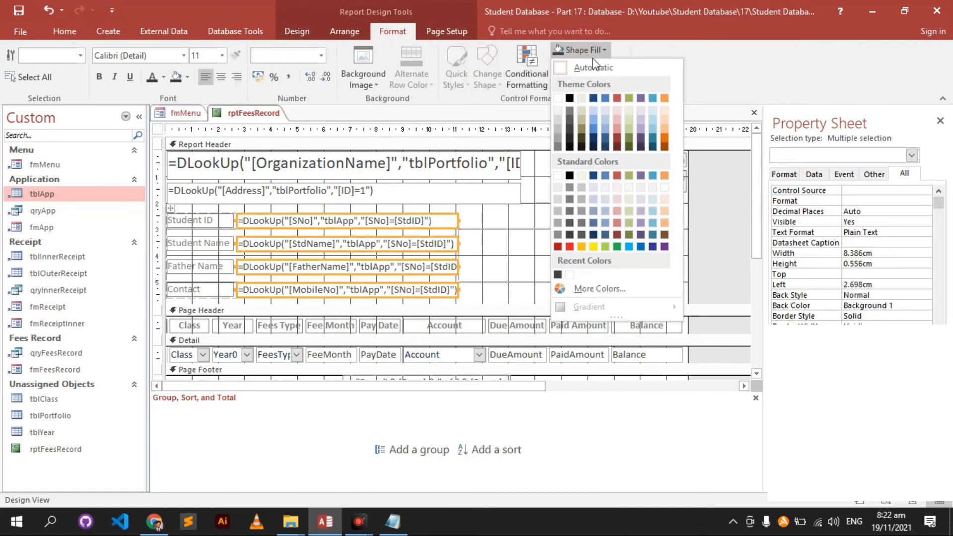
left_click(569, 274)
- Set the lookup boxes' shape outline to Transparent
left_click(70, 31)
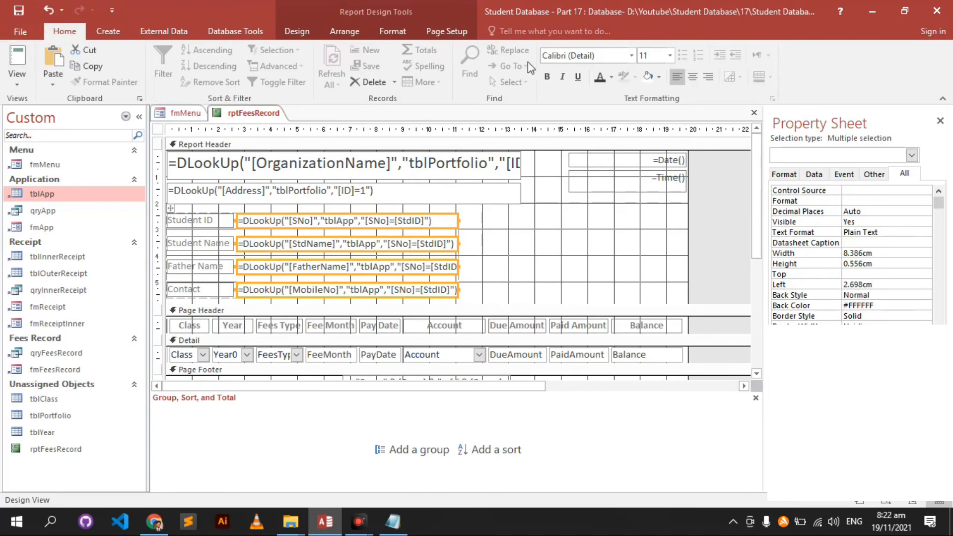
left_click(300, 32)
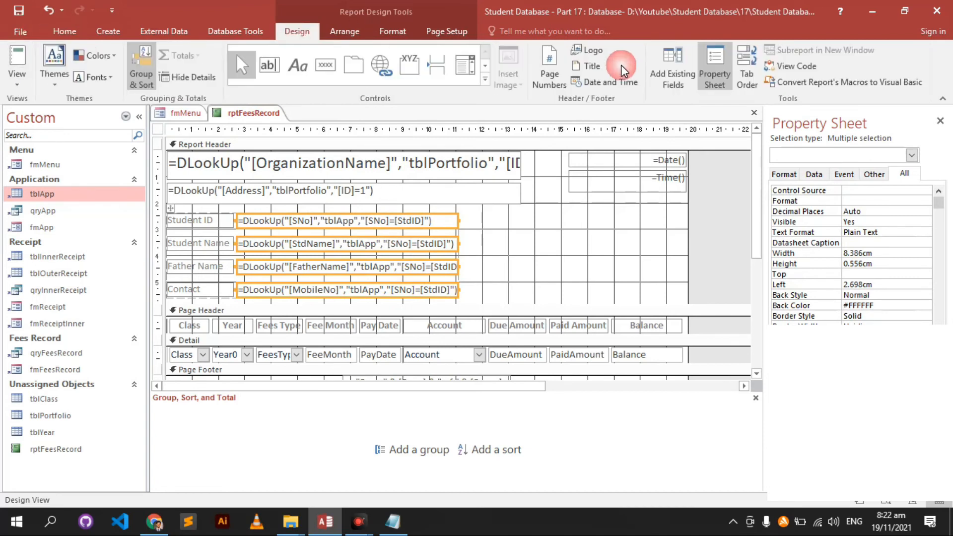
left_click(392, 31)
left_click(591, 66)
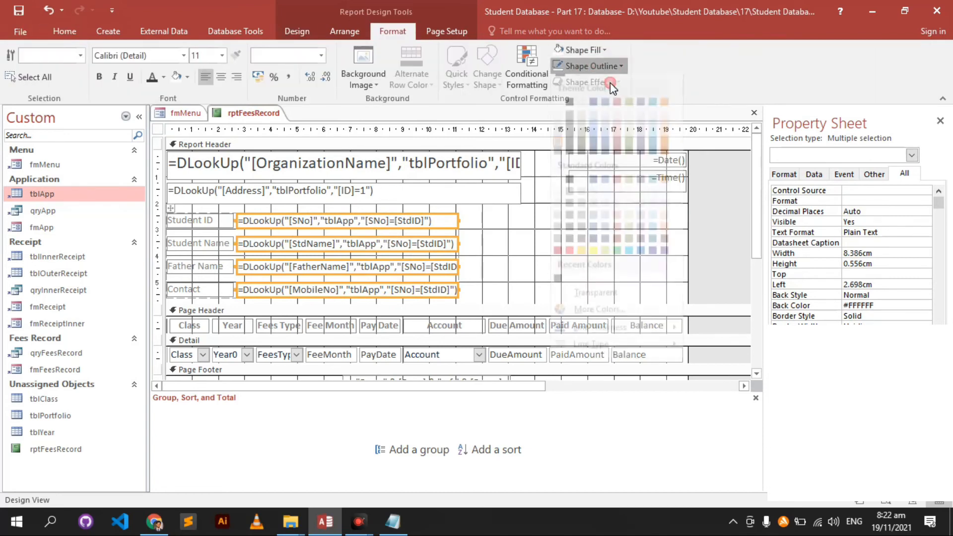
left_click(609, 303)
- Preview the fees report in Report View, skipping the parameter prompt, and check the Page 1 of 1 footer
left_click(65, 31)
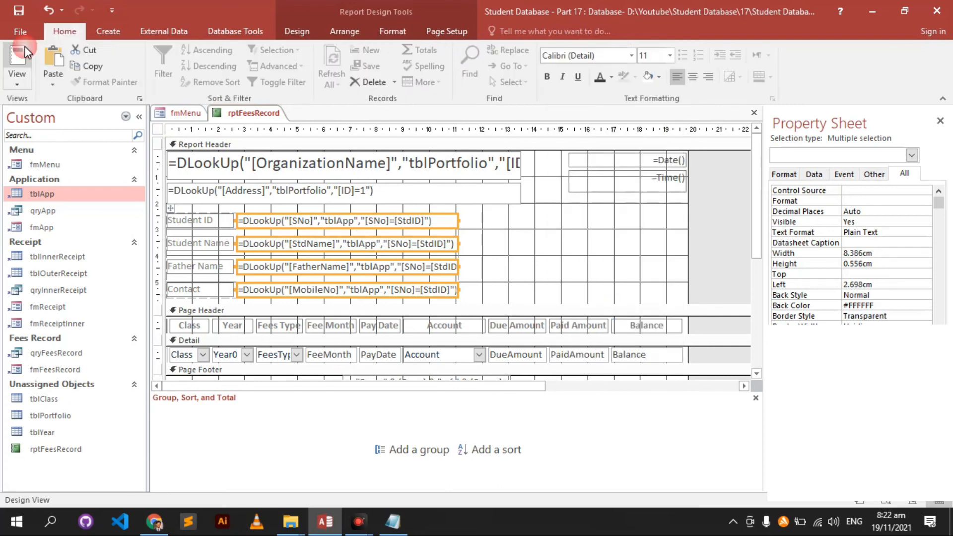
left_click(17, 57)
key("Return")
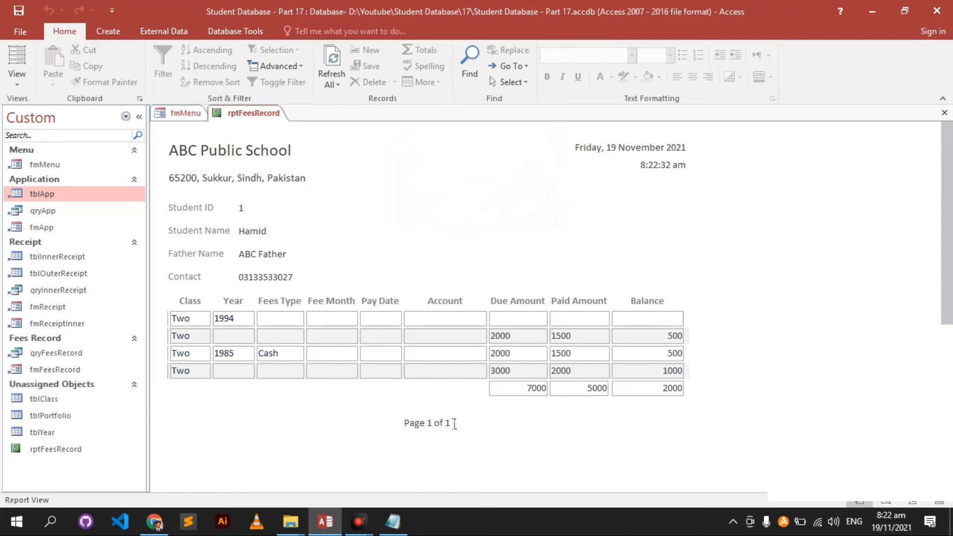
left_click_drag(394, 431, 489, 434)
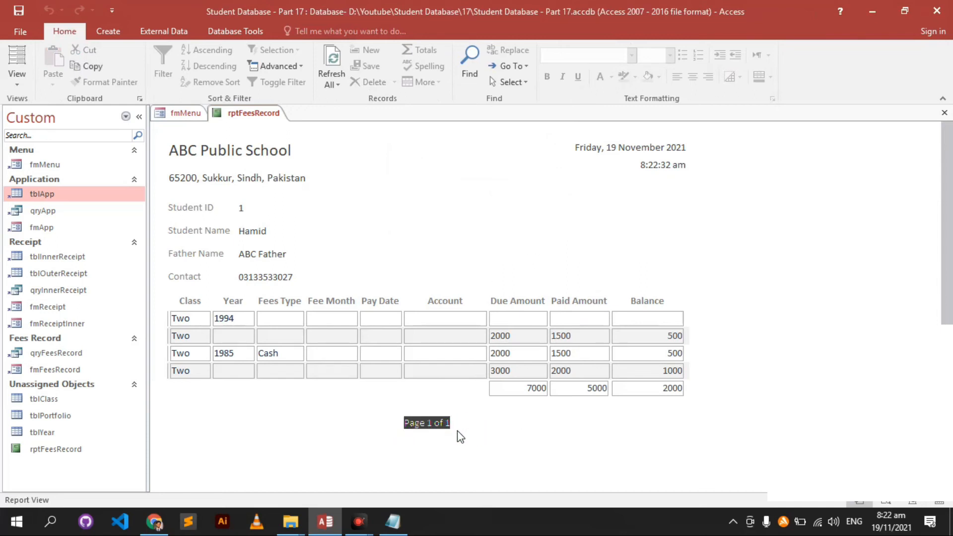
left_click(654, 253)
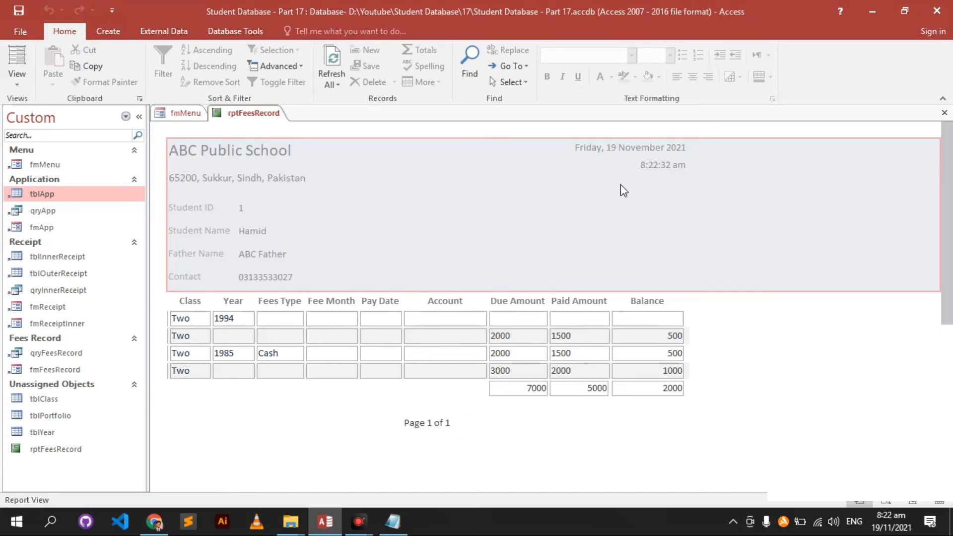
- Close the fees report and select the Fees Record menu button
right_click(640, 193)
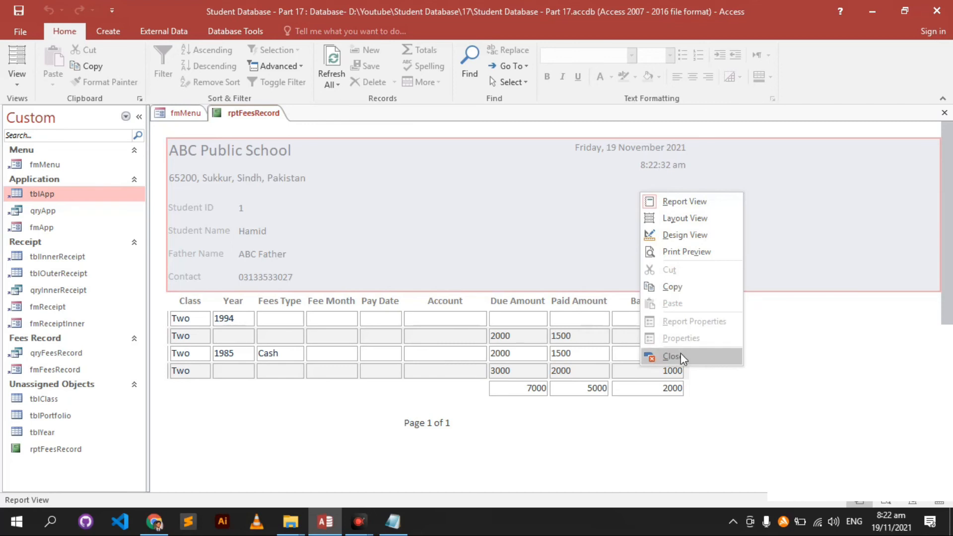
left_click(677, 356)
left_click(395, 261)
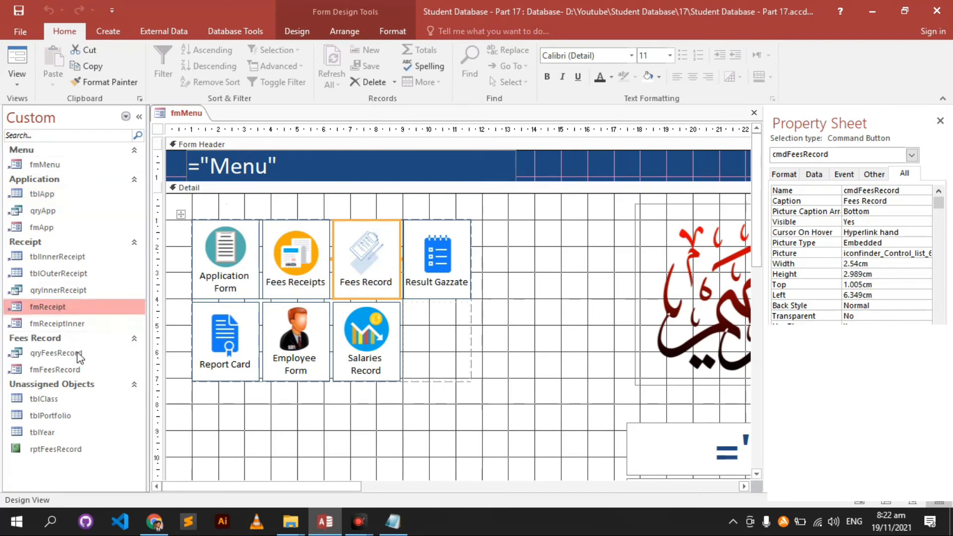
- Open fmFeesRecord, pick SNo 1 to view its fee rows, then switch to Design View
double_click(90, 370)
left_click(126, 44)
left_click(113, 57)
left_click(103, 89)
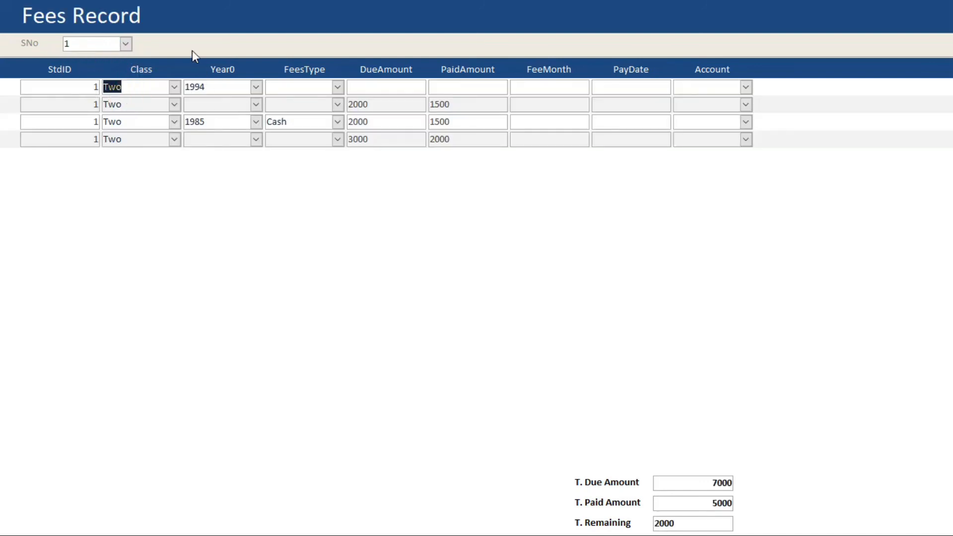
right_click(333, 174)
left_click(366, 210)
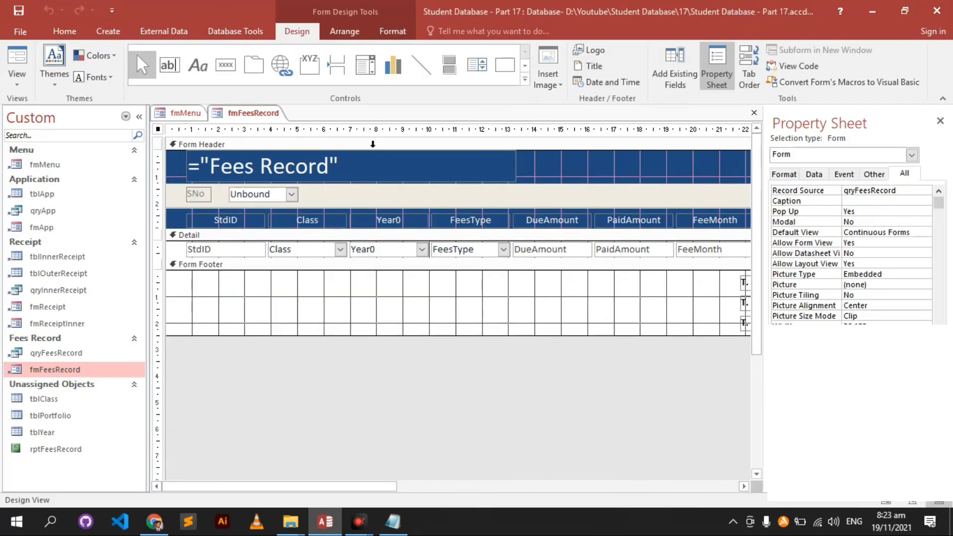
- Open fmApp in Design View and select its cmdPdf button to copy
right_click(86, 227)
left_click(115, 253)
left_click_drag(331, 488, 532, 472)
left_click(729, 206)
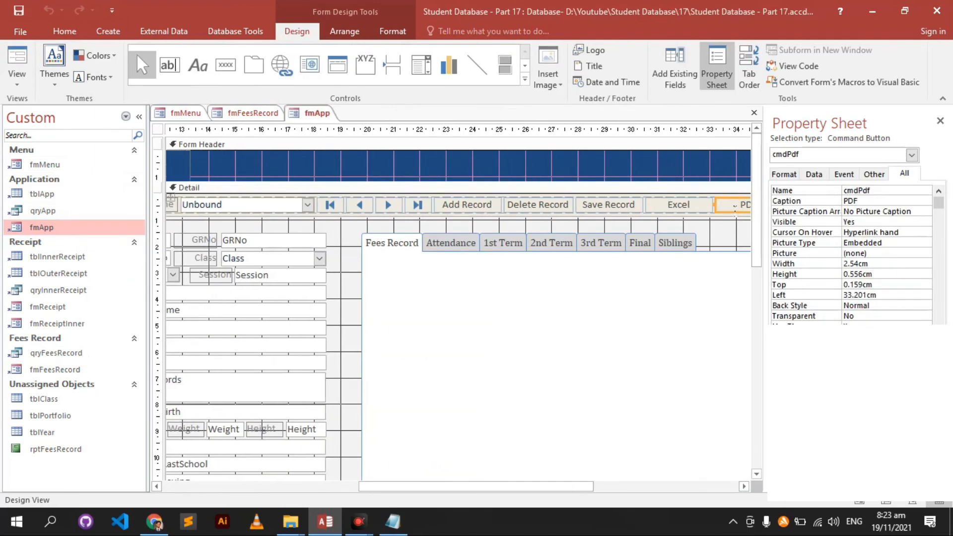
- Paste the PDF button into fmFeesRecord and drag it into the header beside the Unbound combo
left_click(248, 108)
left_click(333, 293)
key("ctrl+v")
left_click_drag(221, 294, 356, 206)
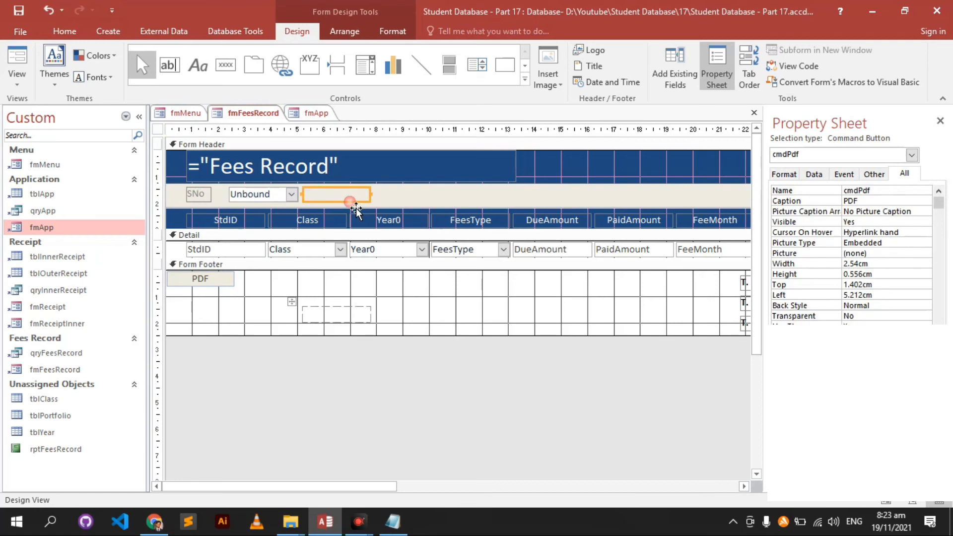
- Select the SNo and Unbound header controls, then check the PDF button's shortcut options
left_click(278, 199, "shift")
left_click(201, 198, "shift")
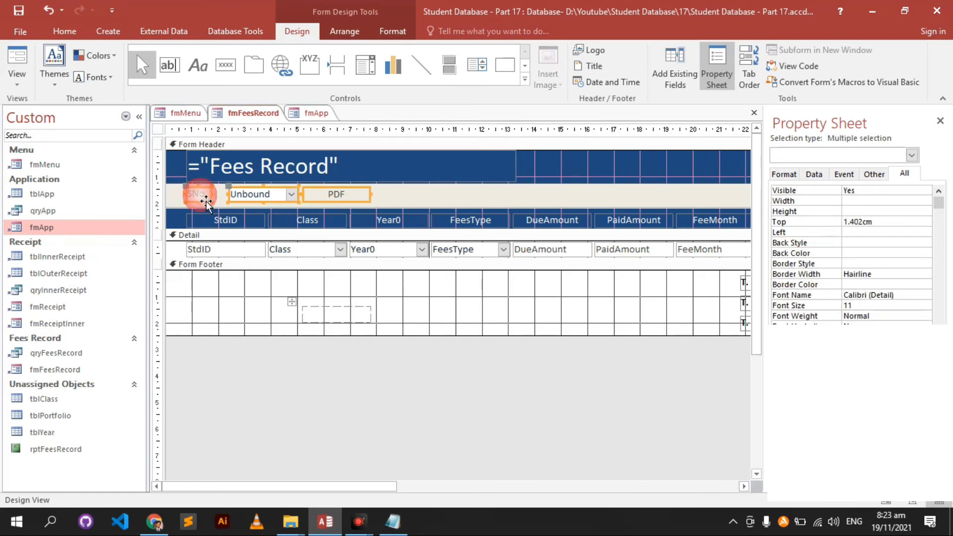
left_click(245, 303)
left_click(361, 194)
right_click(368, 204)
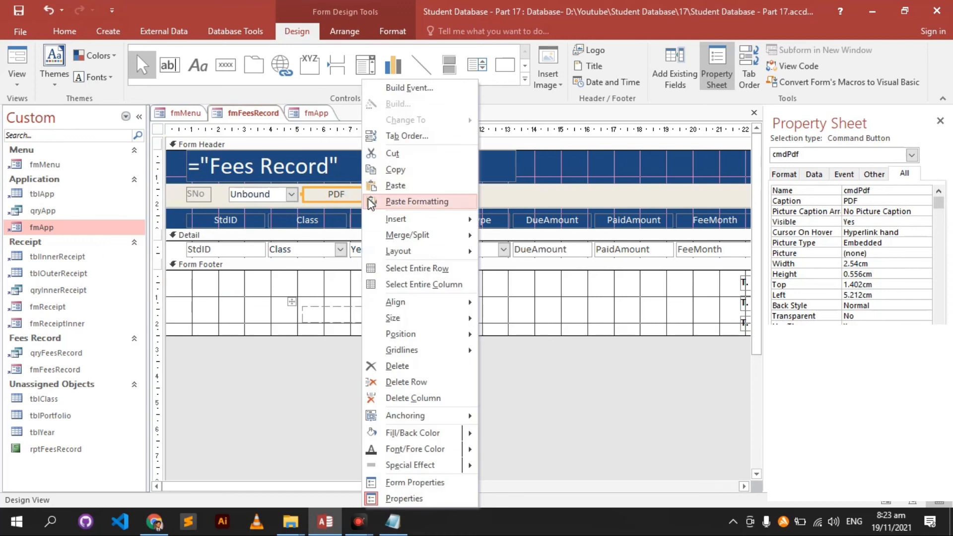
mouse_move(404, 252)
key("Escape")
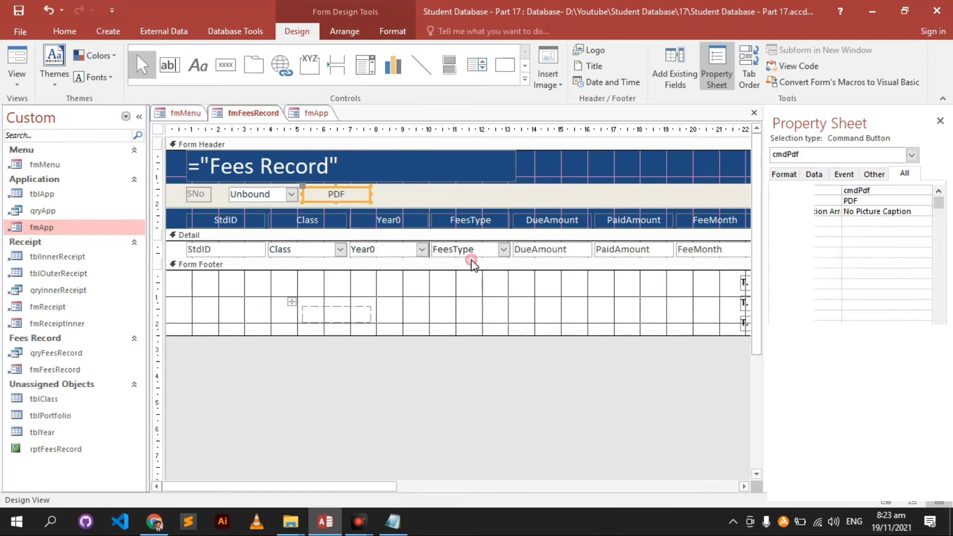
- Stack SNo, Unbound and the PDF button in one layout, then undo it
left_click(258, 195, "shift")
left_click(201, 196, "shift")
right_click(206, 198)
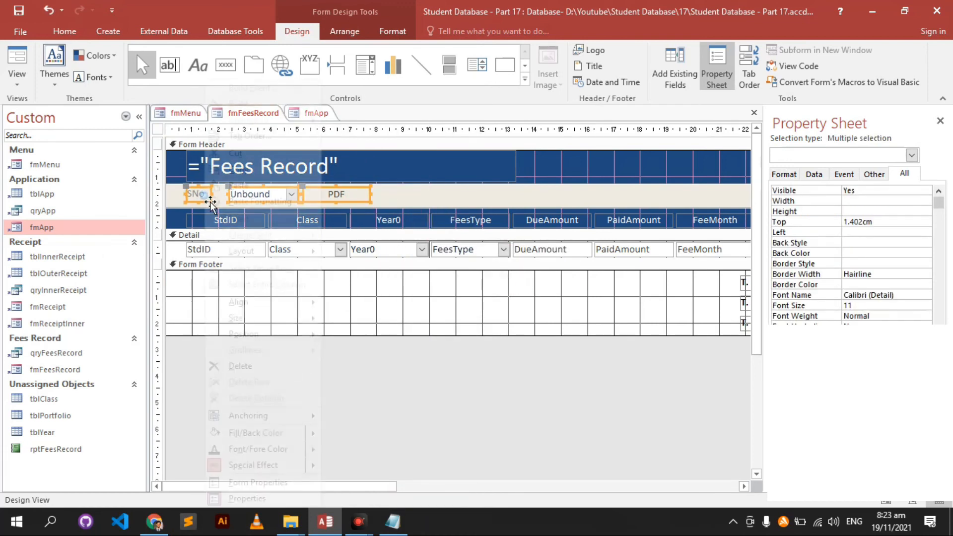
mouse_move(248, 251)
left_click(373, 268)
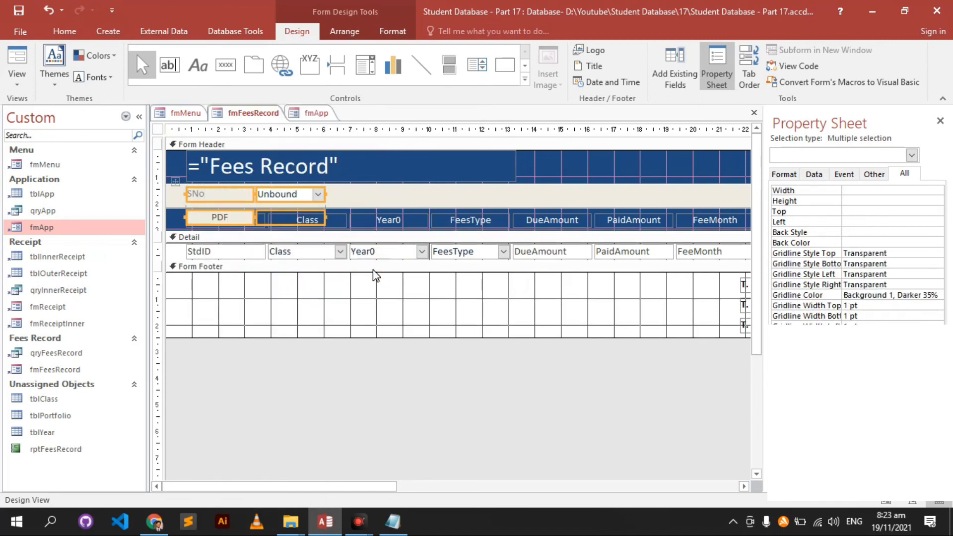
key("ctrl+z")
- Group only SNo and Unbound in a Stacked layout, then reposition the PDF button beside them
left_click(282, 292)
left_click(262, 196)
left_click(202, 197, "shift")
right_click(199, 197)
mouse_move(248, 251)
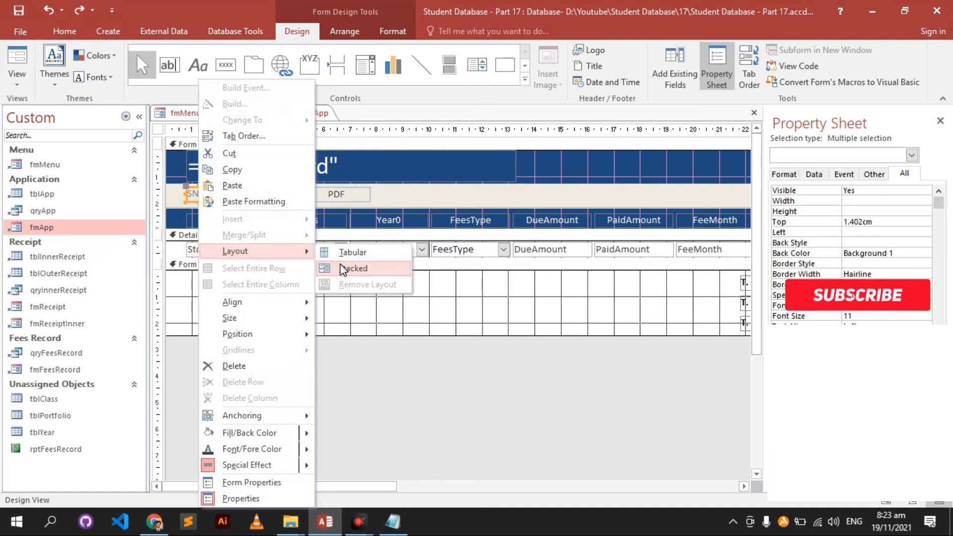
left_click(341, 270)
left_click(352, 199)
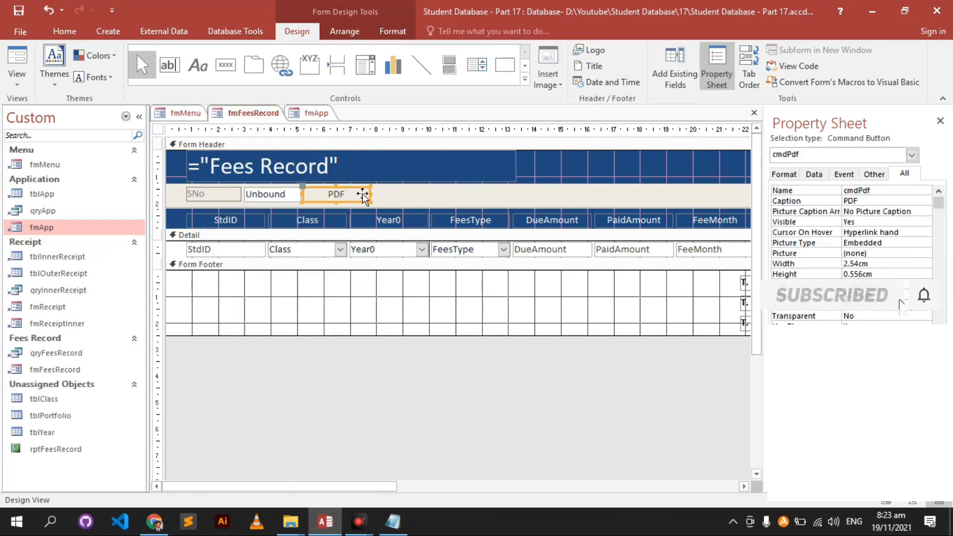
left_click_drag(363, 197, 309, 193)
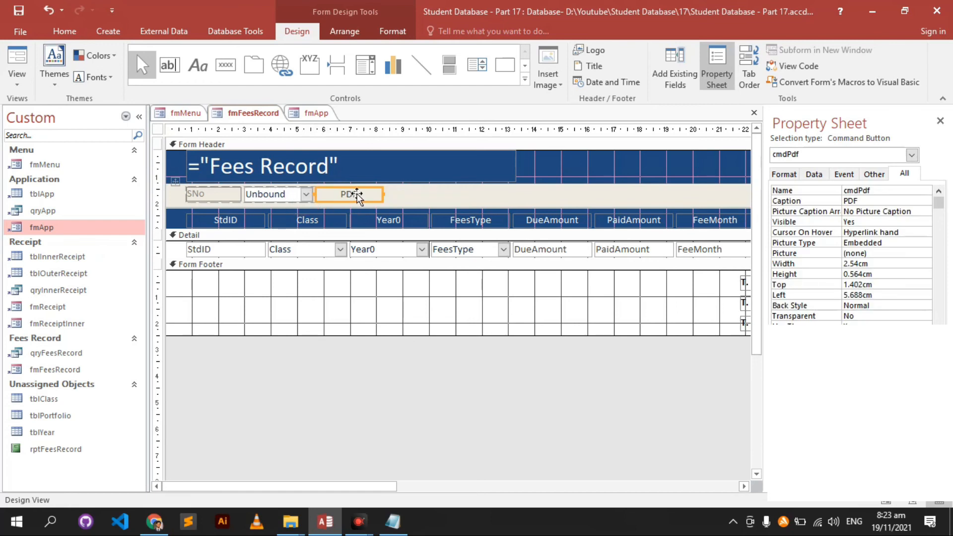
- Rename the button cmdPrint and set its caption to Print
left_click(826, 192)
type("cmdPrint")
key("Return")
type("Pri")
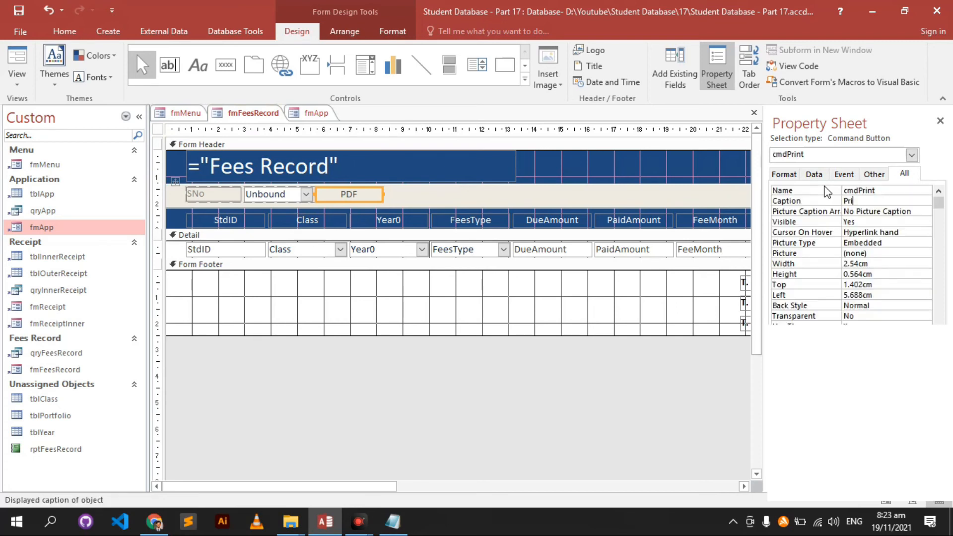
type("nt")
key("Return")
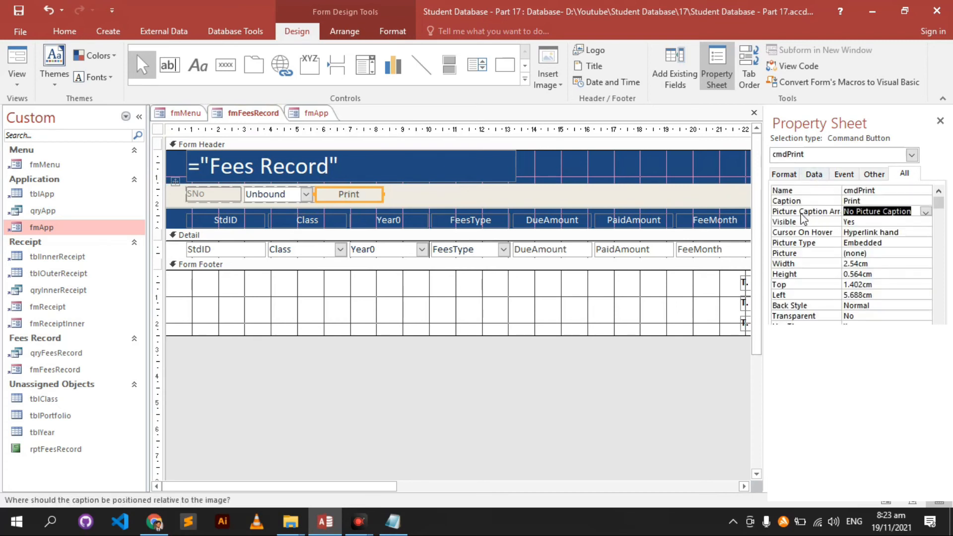
- Set the button's Picture Caption Arrangement to General
left_click(926, 212)
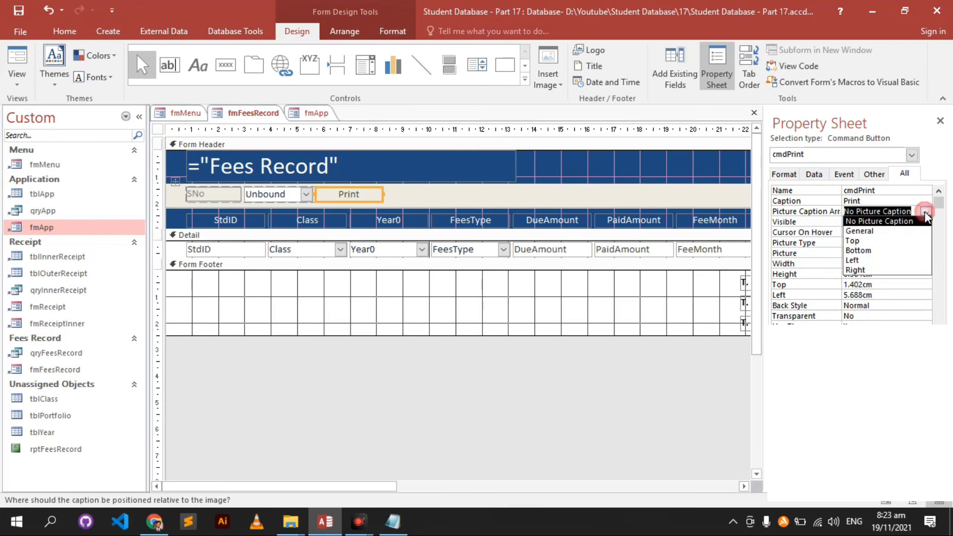
left_click(926, 213)
left_click(927, 212)
left_click(913, 231)
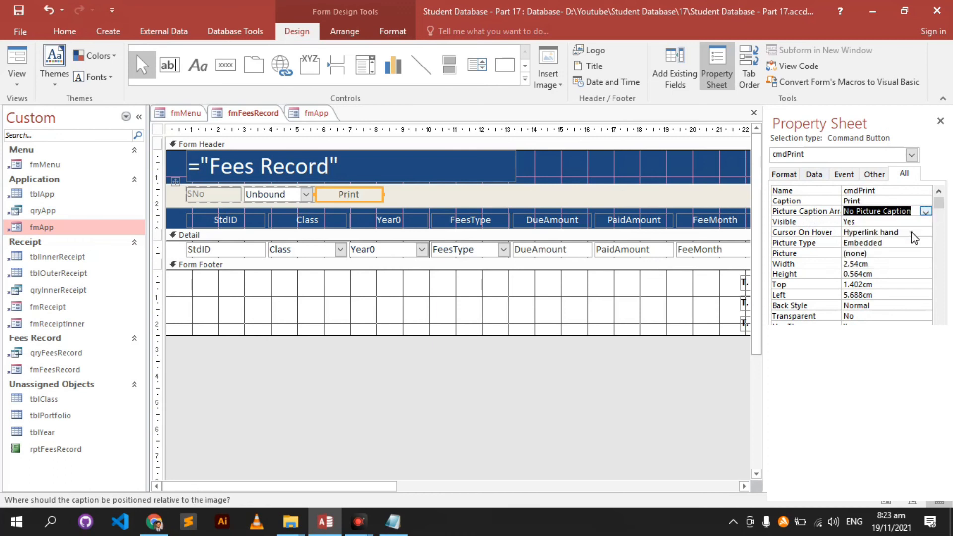
- Give the button the Page Setup picture from the picture chooser
left_click(894, 254)
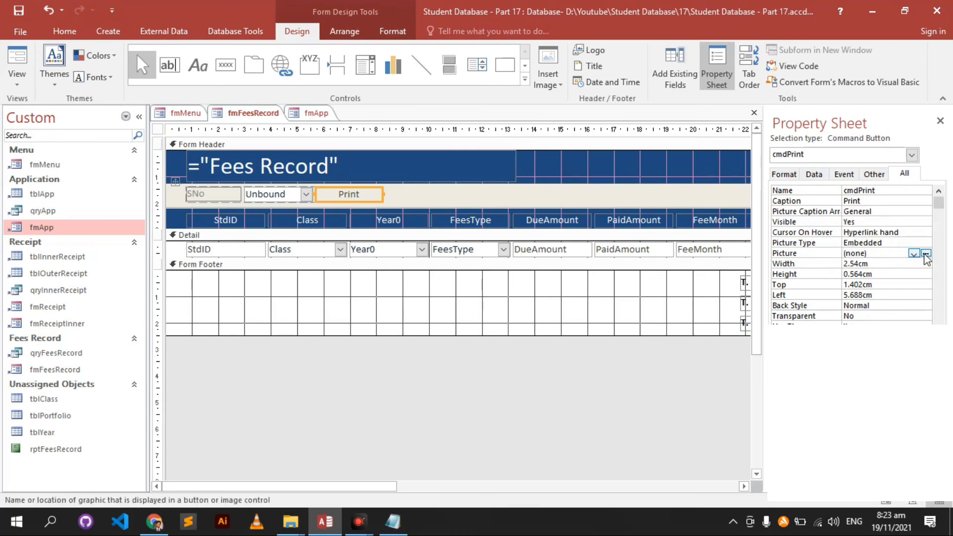
left_click(926, 253)
left_click(564, 205)
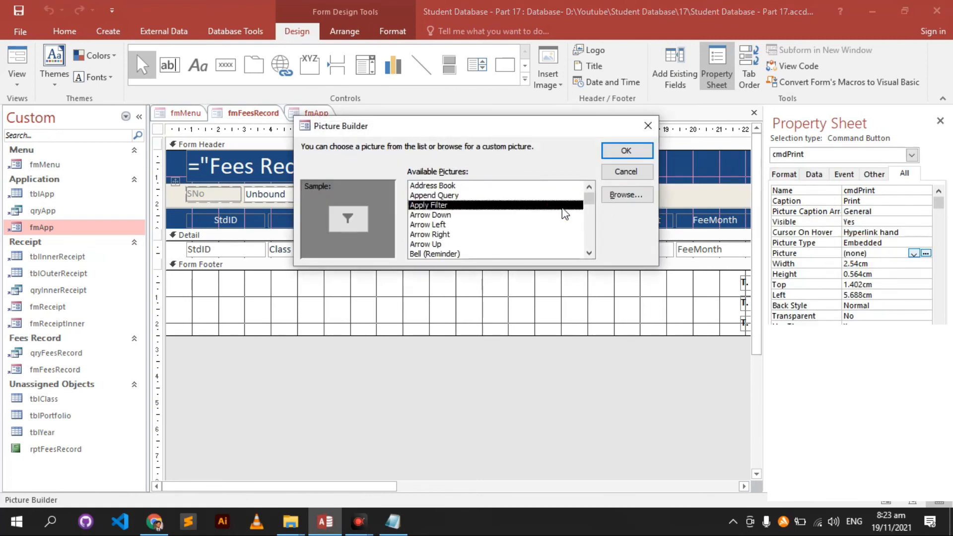
key("e")
key("e")
key("e")
key("e")
key("e")
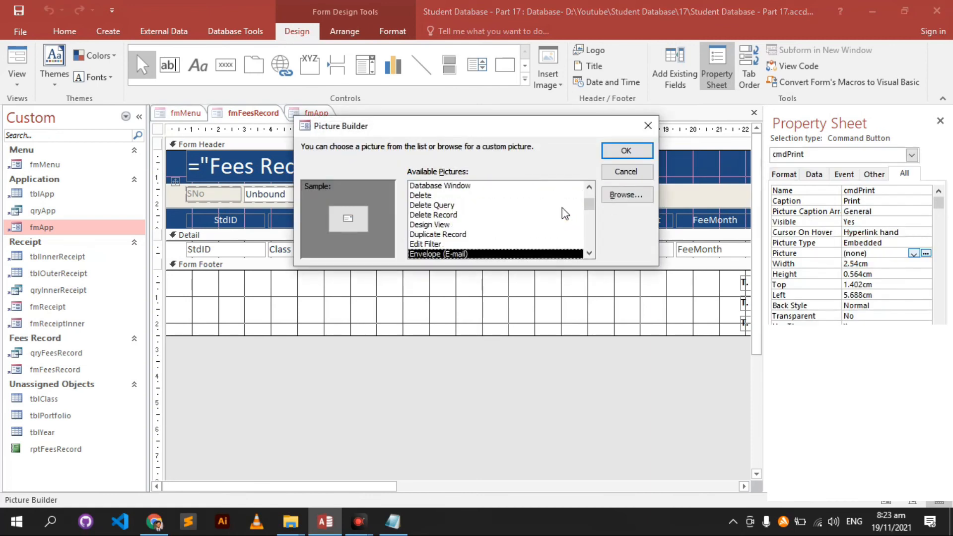
key("e")
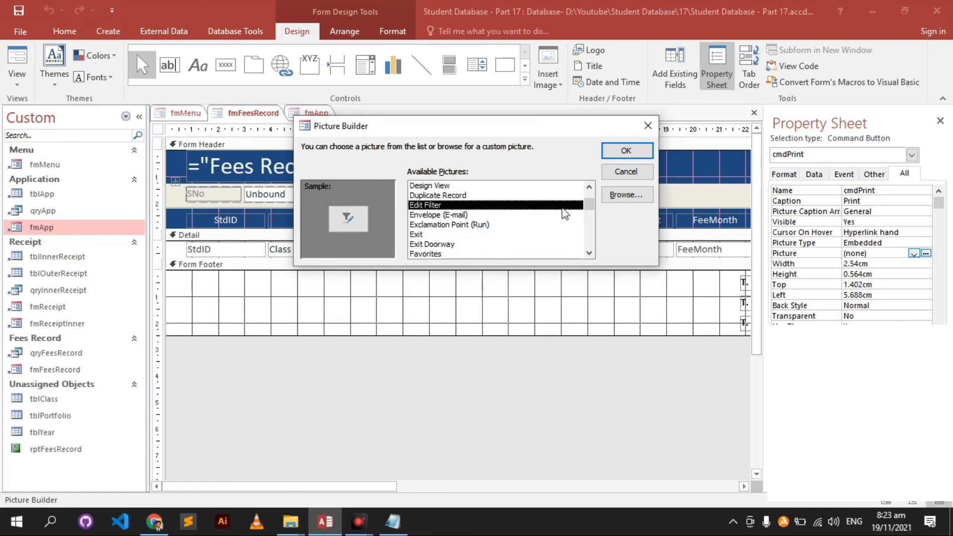
key("p")
key("p")
key("Up")
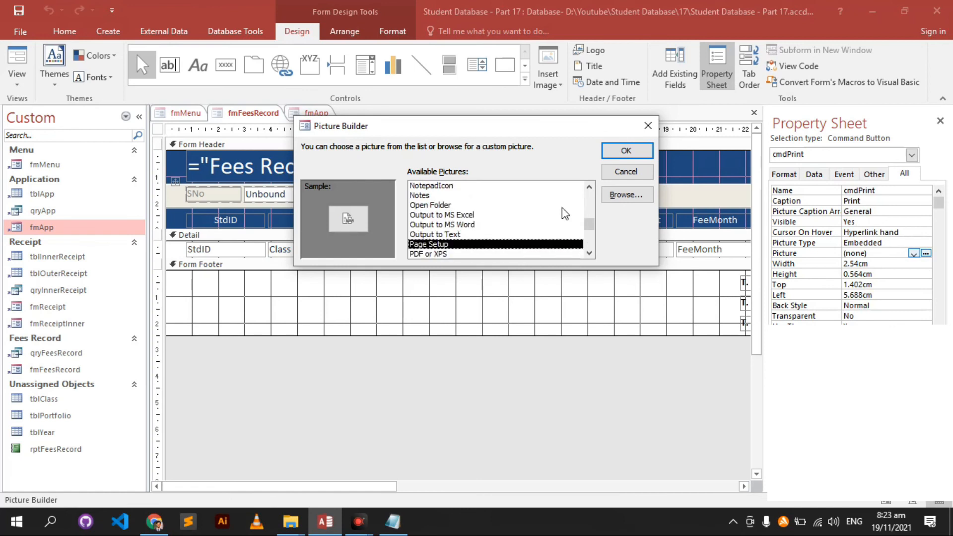
left_click(626, 150)
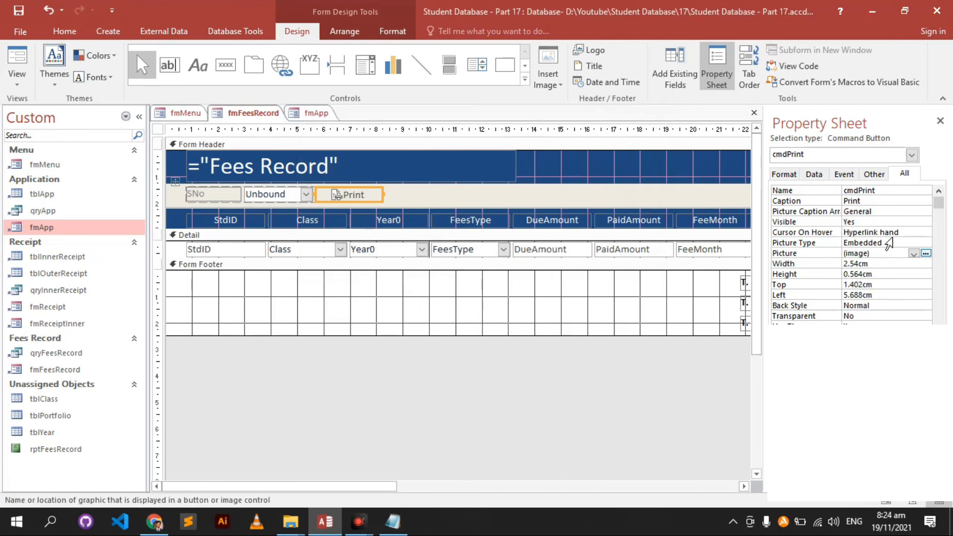
- Re-edit the caption so it reads Print
left_click(891, 202)
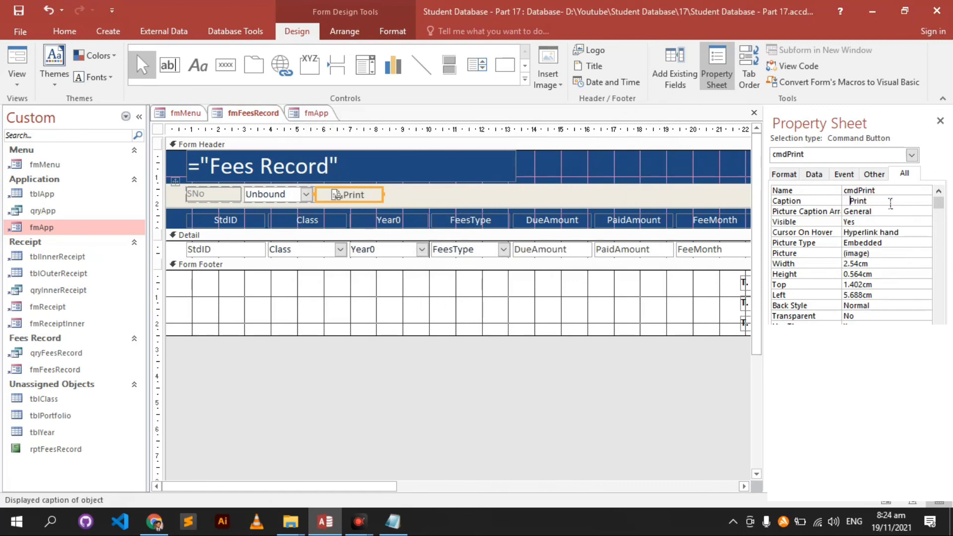
key("Return")
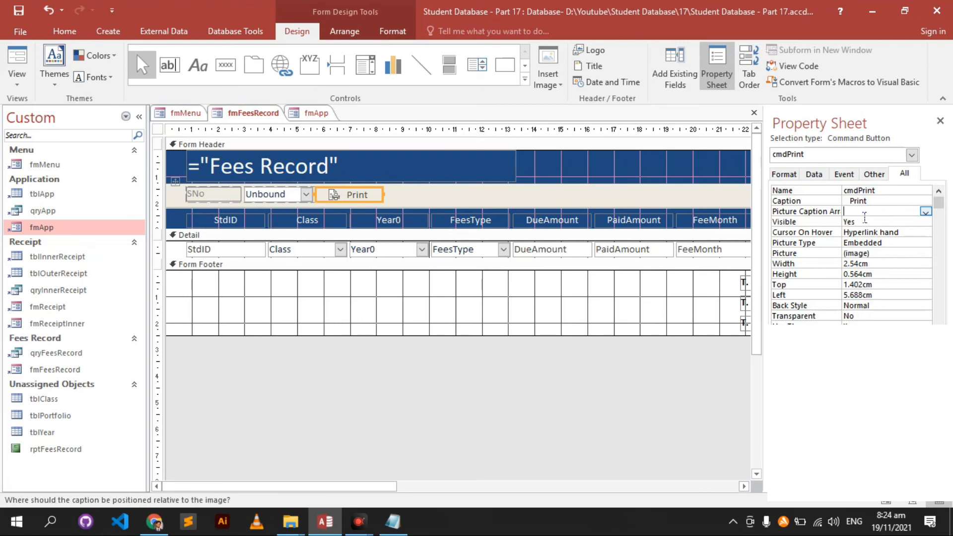
key("shift+Tab")
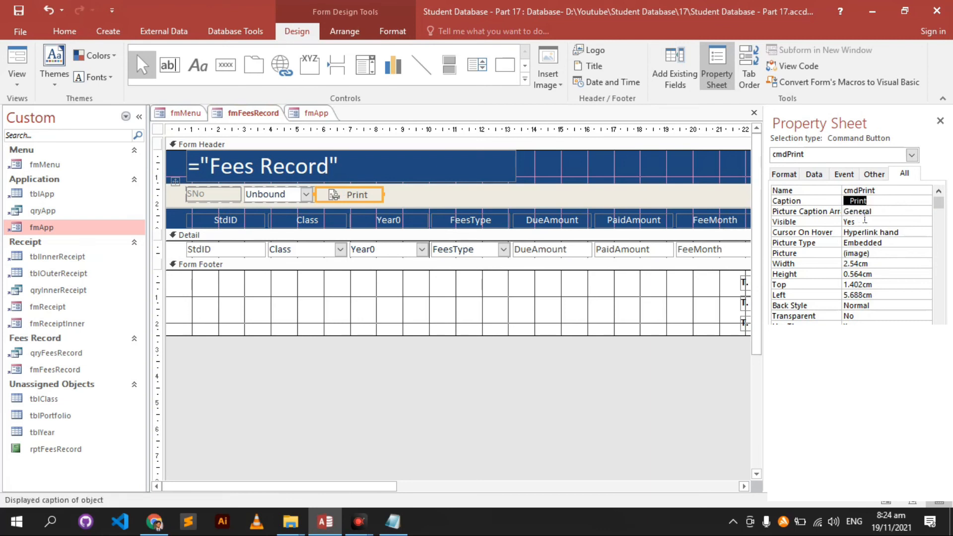
key("BackSpace")
key("Return")
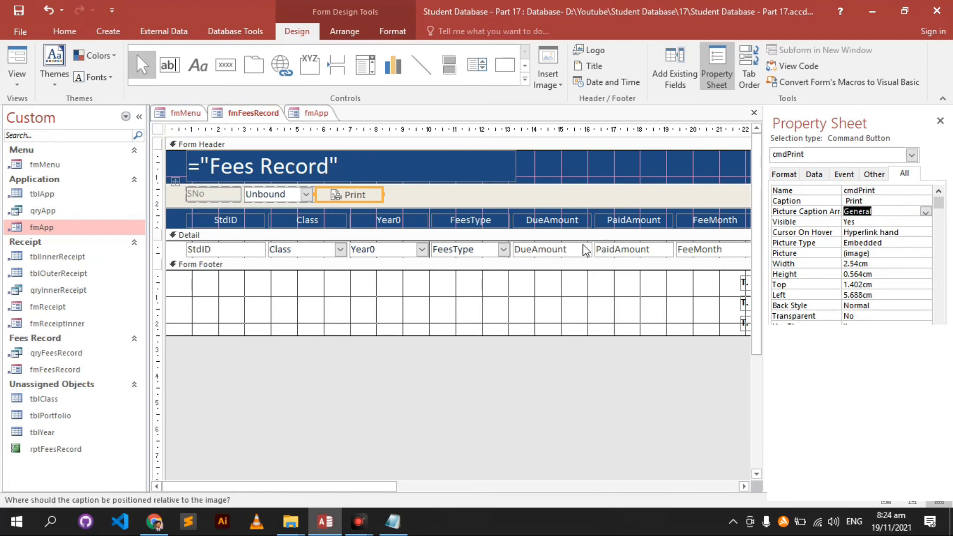
left_click(485, 315)
- Open the Code Builder for the Print button's On Click event
left_click(362, 198)
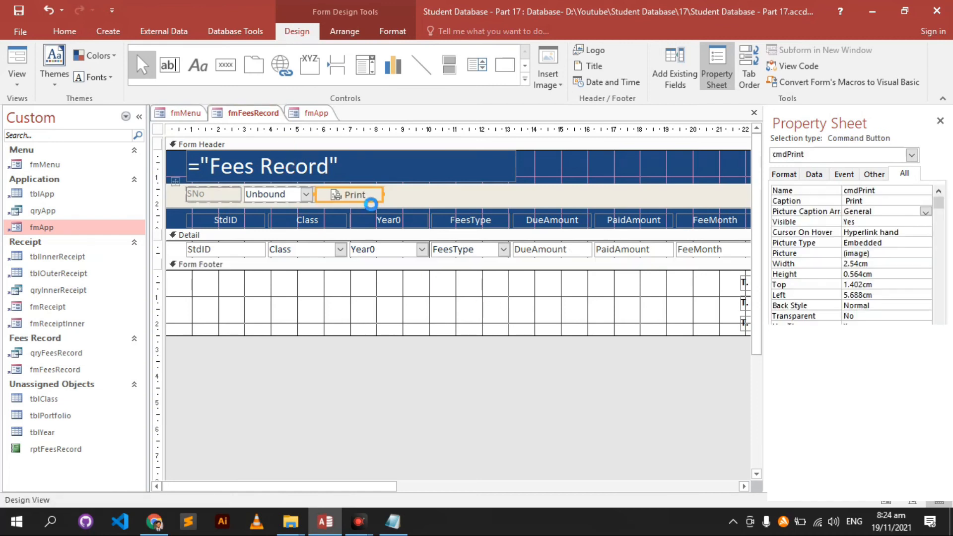
left_click(847, 175)
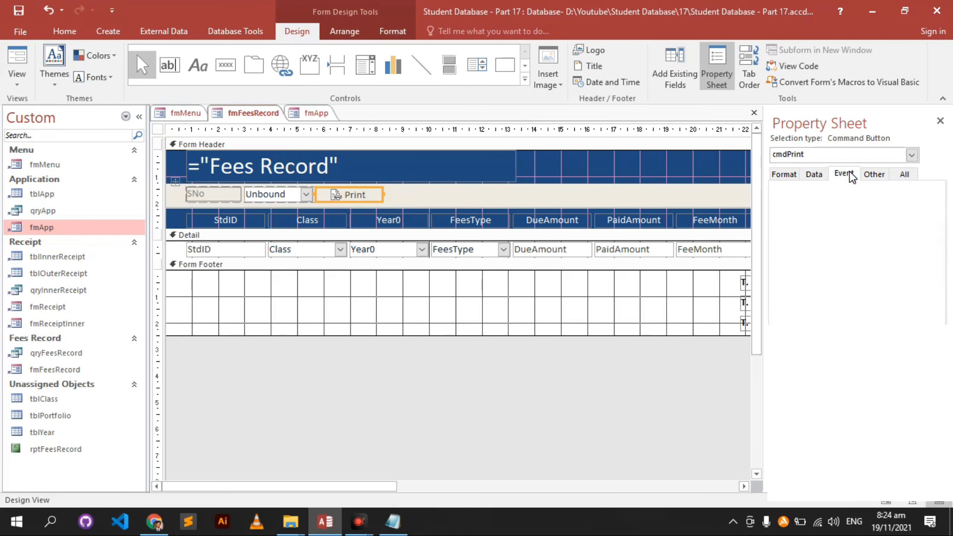
left_click(854, 190)
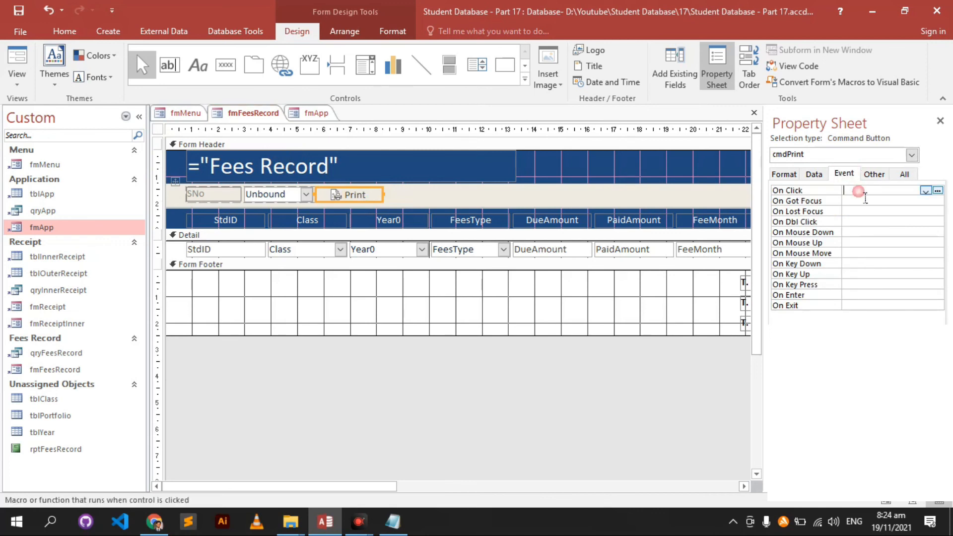
left_click(938, 192)
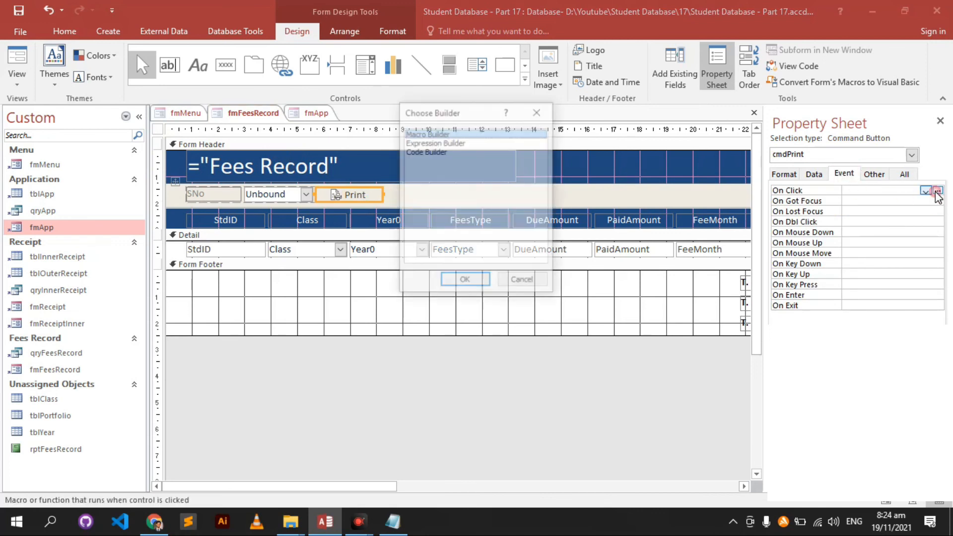
double_click(450, 151)
- In cmdPrint_Click, type DoCmd.OpenReport with rptFeesRecord as the report name
left_click_drag(437, 9, 615, 95)
left_click(443, 214)
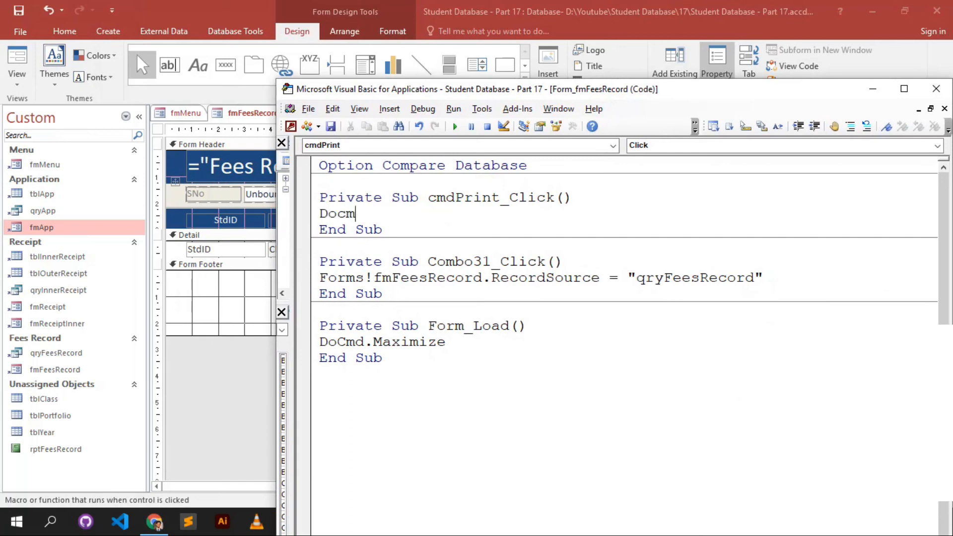
type("Docmd.open")
key("Down")
key("Down")
key("Down")
key("Down")
key("Down")
key("Down")
key("Tab")
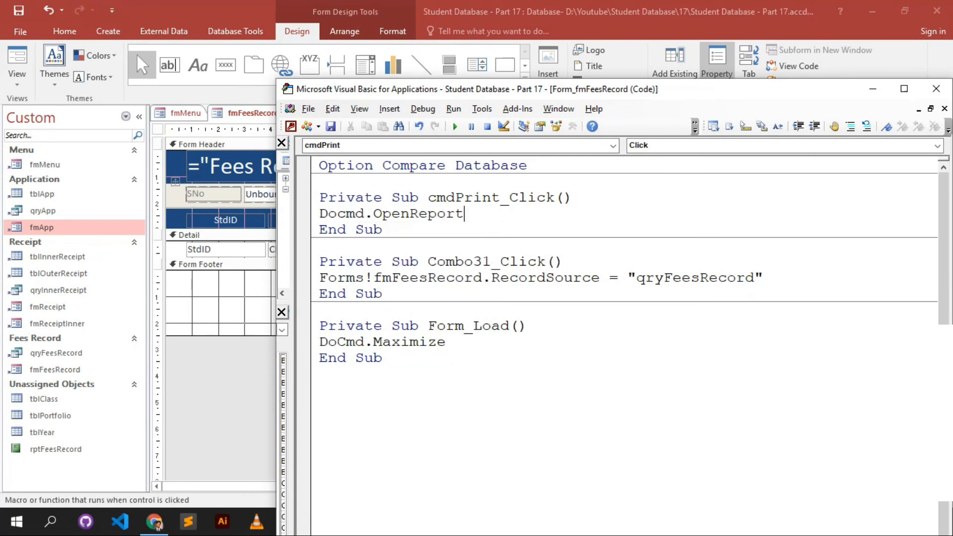
type("(\"\")")
type("rpt")
type("FeesRecord")
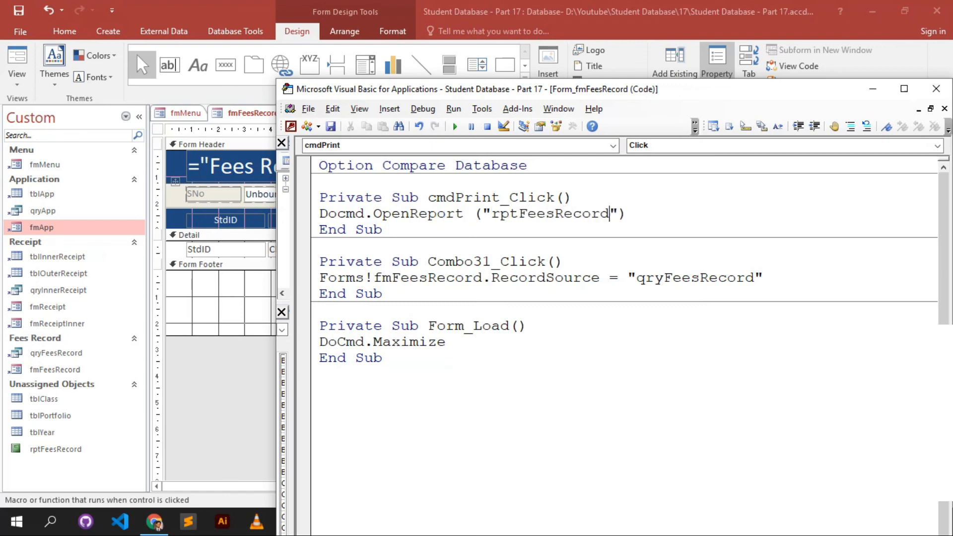
- Close the VBA editor, switch to Form View, pick SNo 1 and print its fee report
left_click(937, 89)
left_click(19, 61)
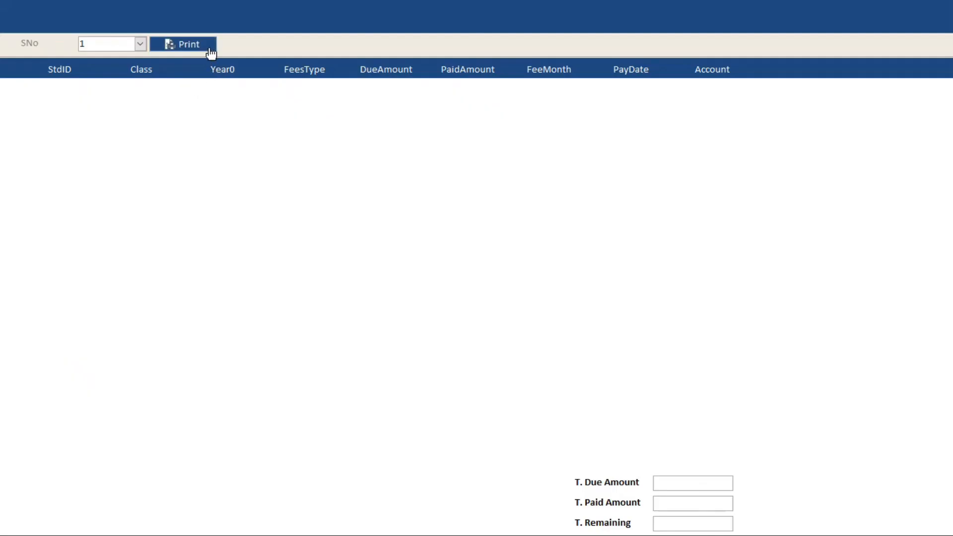
left_click(141, 44)
left_click(113, 59)
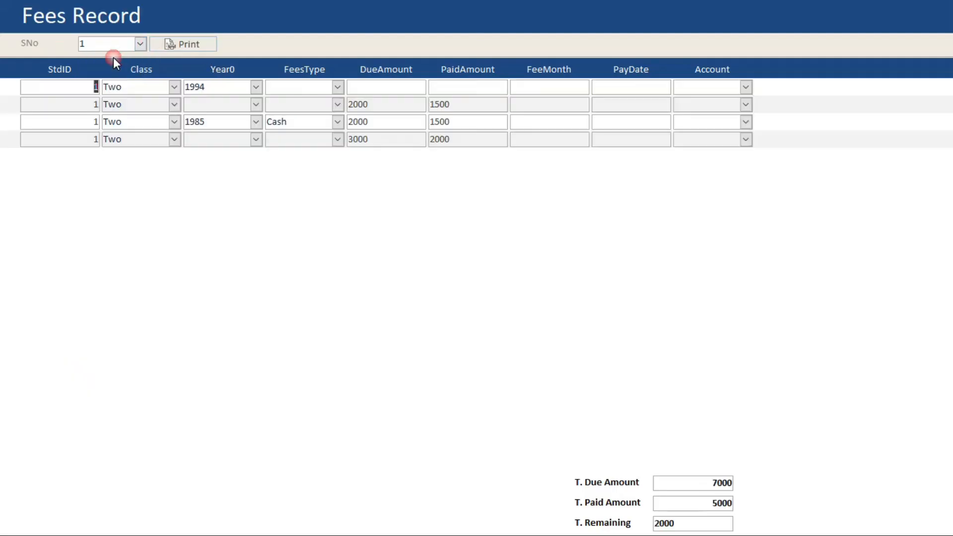
left_click(204, 44)
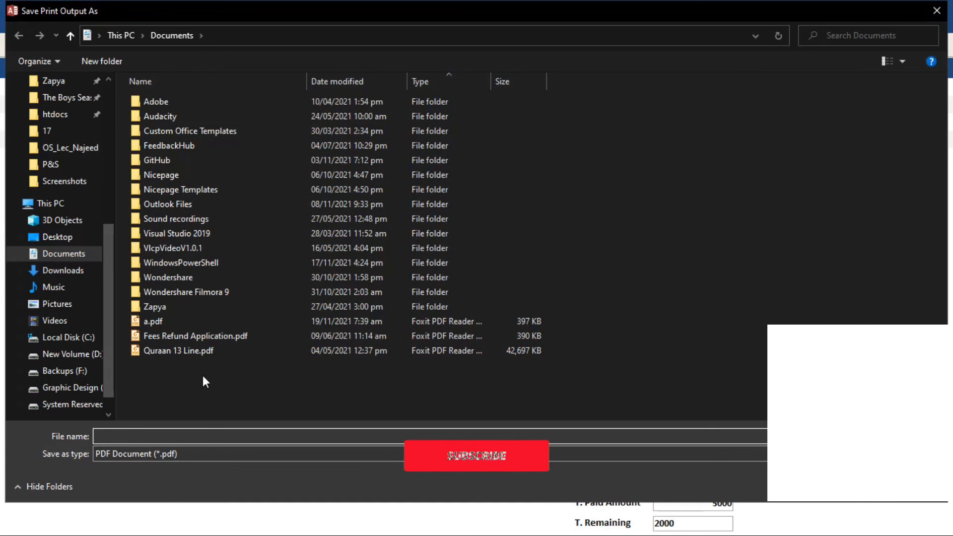
- Save the output as b, then find b.pdf in Documents and open it
type("b")
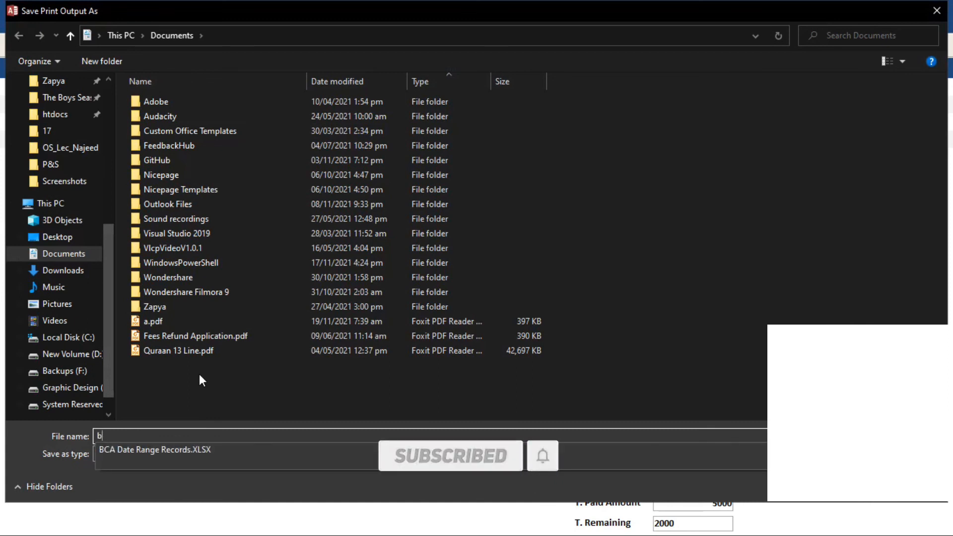
key("Return")
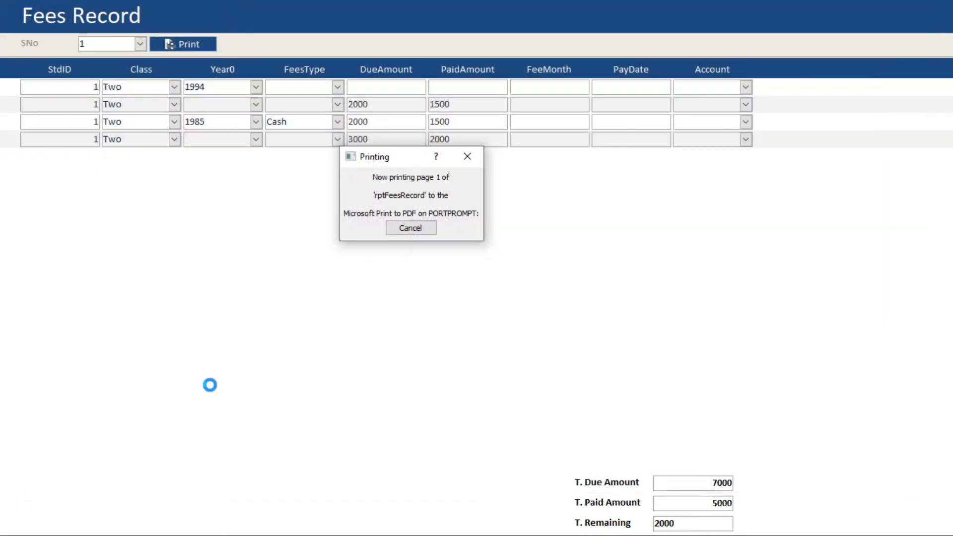
key("alt+Tab")
key("alt+Tab")
key("alt+Tab")
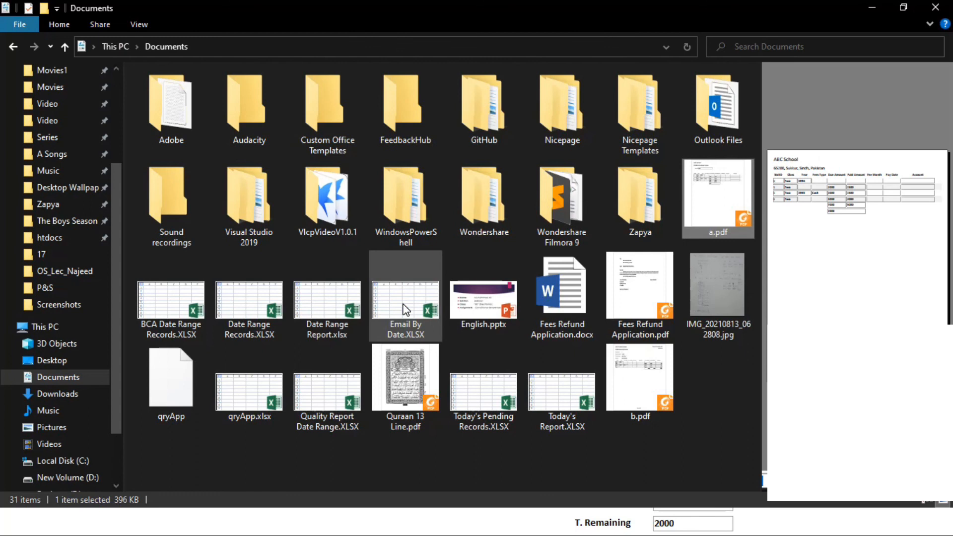
key("Down")
key("Down")
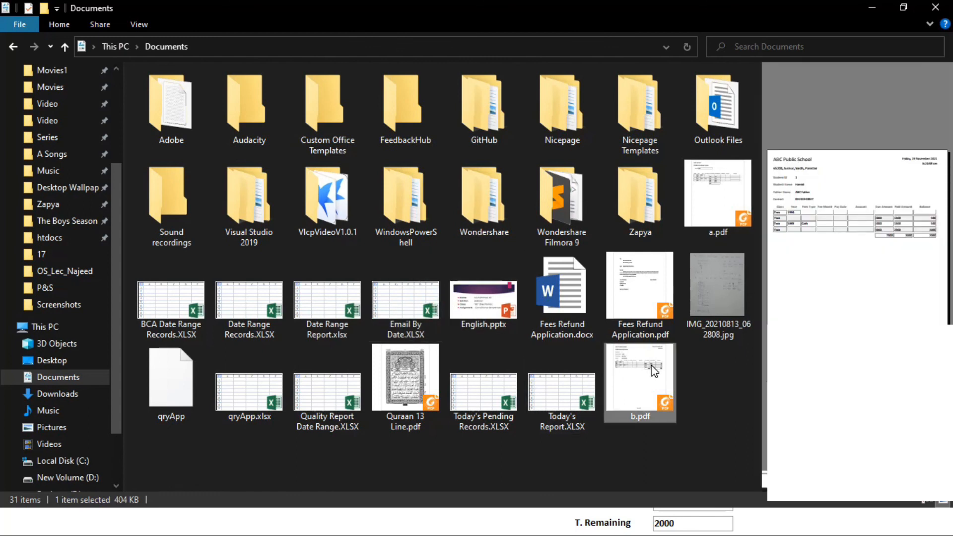
double_click(652, 365)
- Scroll through b.pdf's fee table and header, then return to Access
scroll(372, 238, "down", 4)
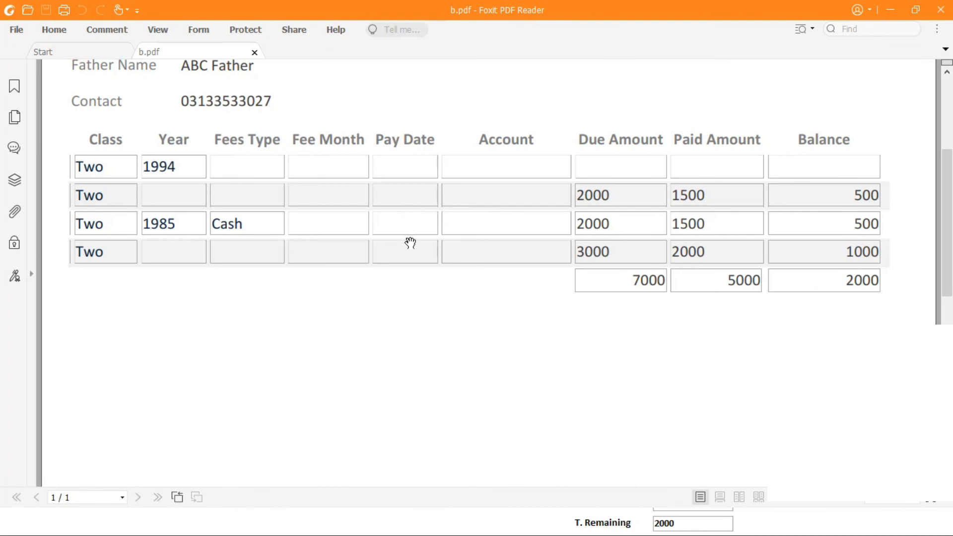
scroll(410, 242, "up", 4)
scroll(430, 232, "down", 6)
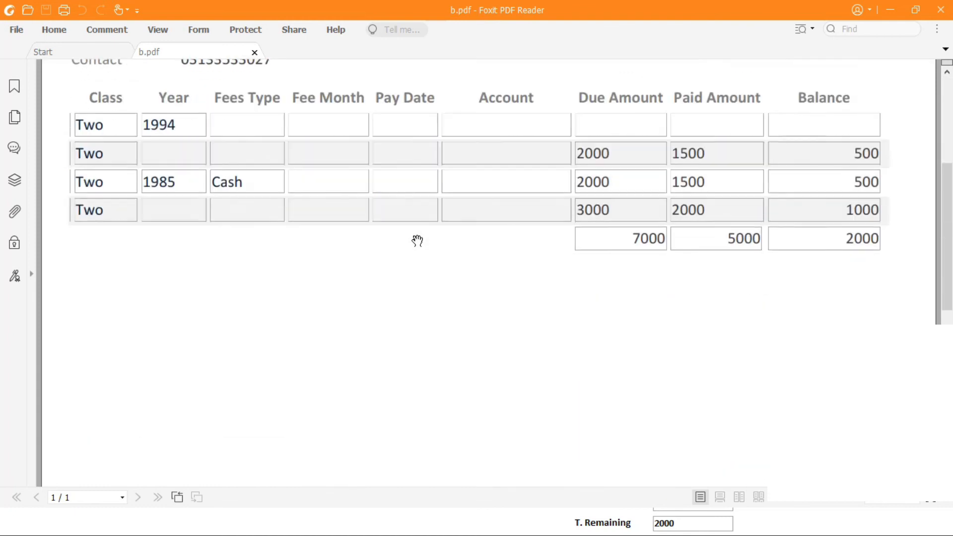
scroll(422, 232, "up", 5)
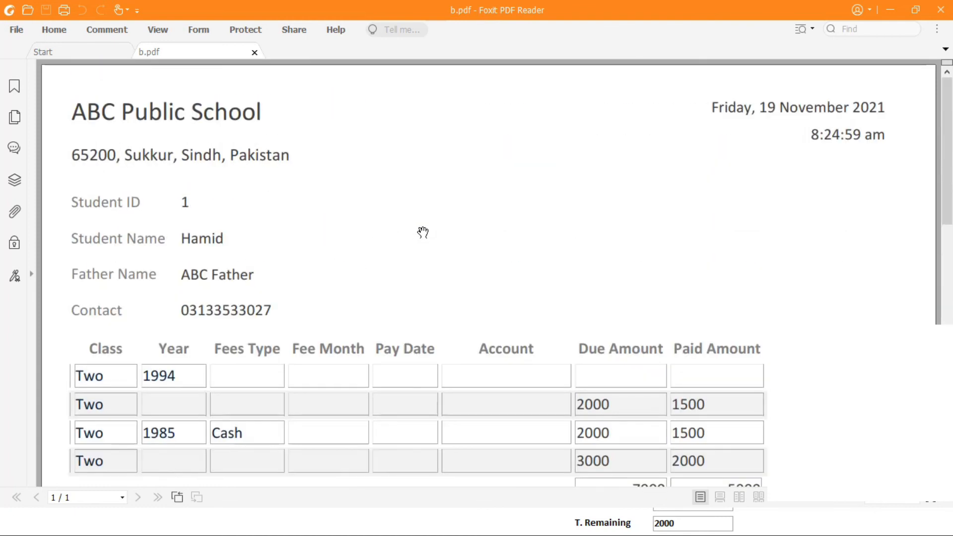
key("alt+Tab")
key("alt+Tab")
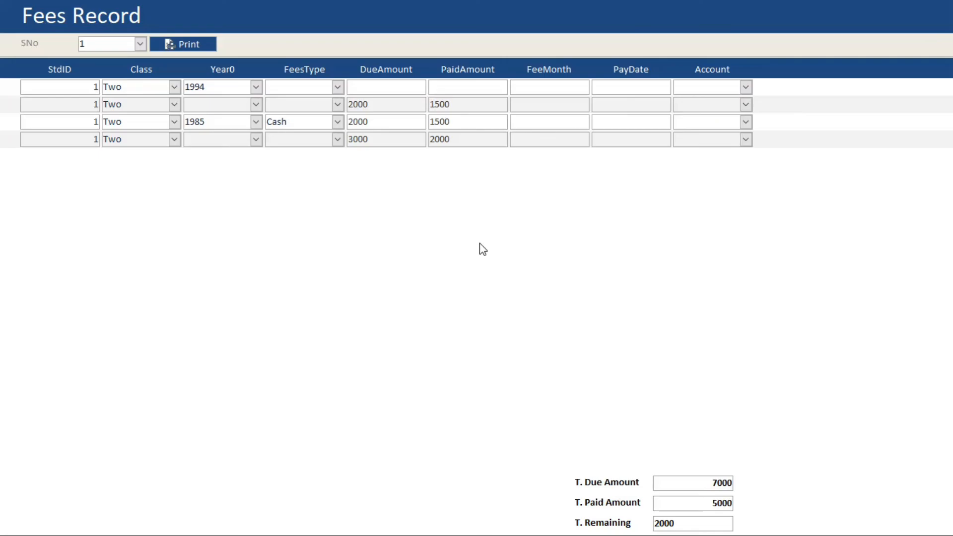
- Close the Fees Record form, open fmMenu, and launch Fees Record from the menu
right_click(479, 236)
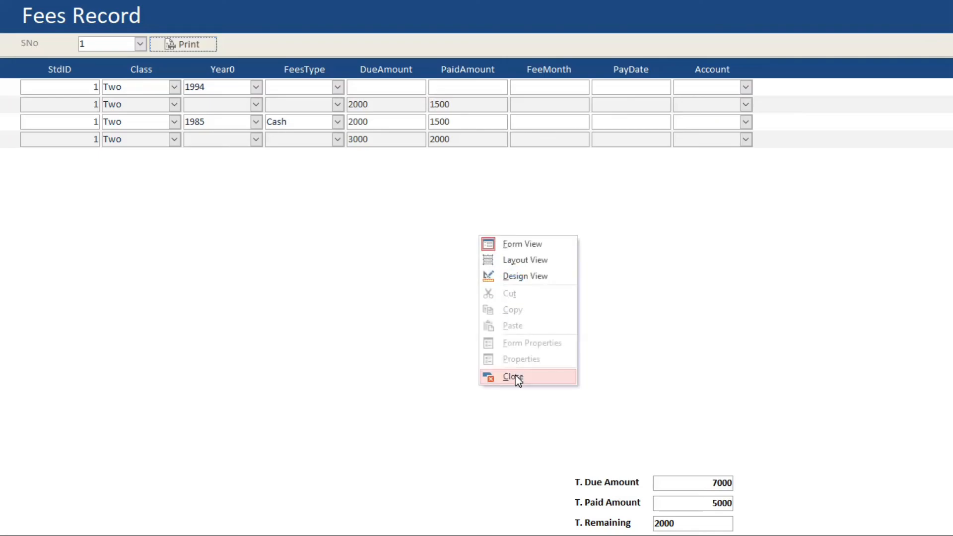
left_click(514, 377)
double_click(101, 167)
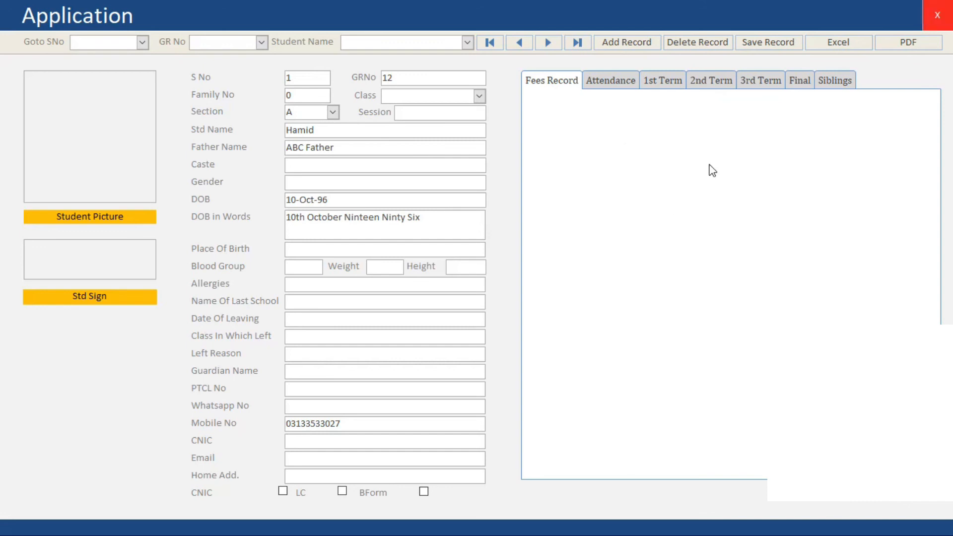
left_click(938, 14)
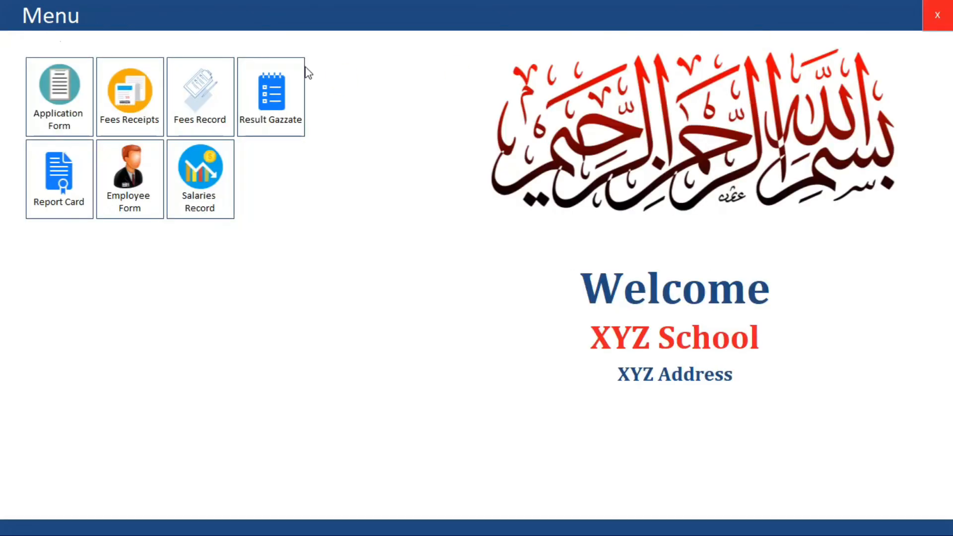
left_click(213, 119)
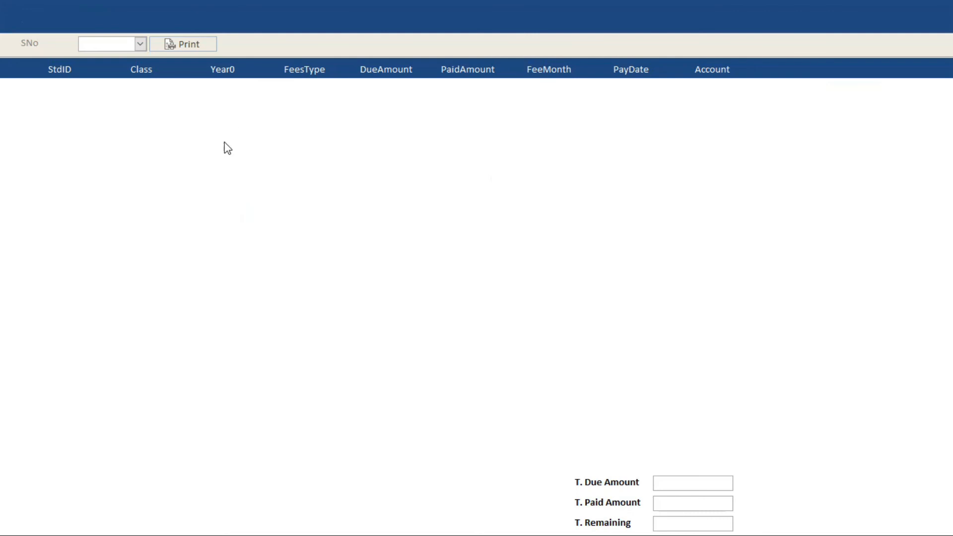
- Load the fee rows for SNo 1 and then SNo 3, then close the form
left_click(140, 44)
left_click(115, 57)
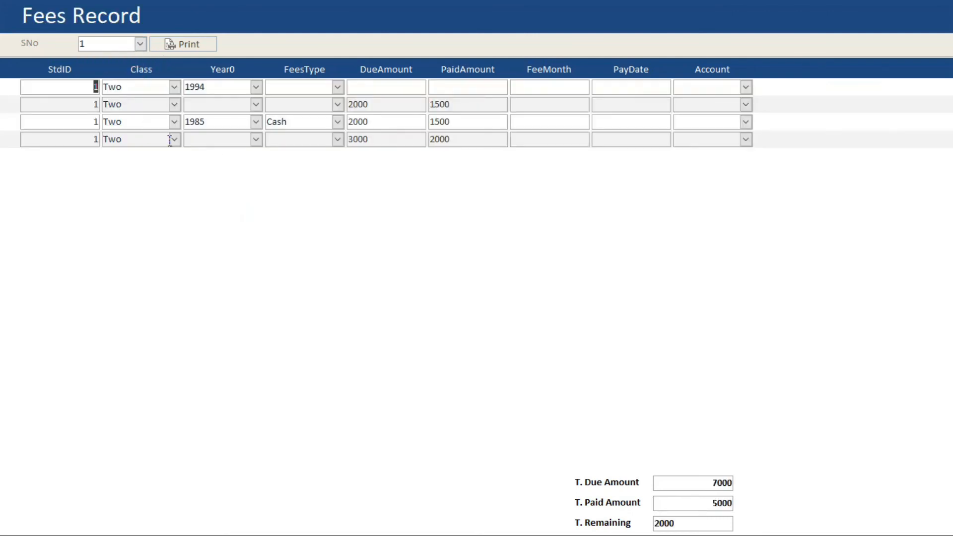
left_click(140, 43)
left_click(121, 75)
right_click(737, 112)
left_click(770, 253)
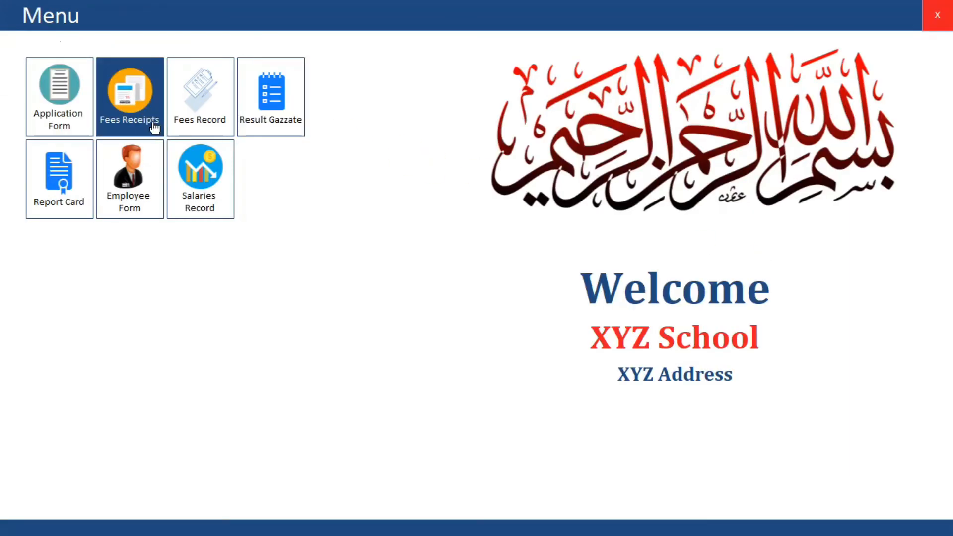
- Open the Application form and jump to record SNo 3
left_click(91, 106)
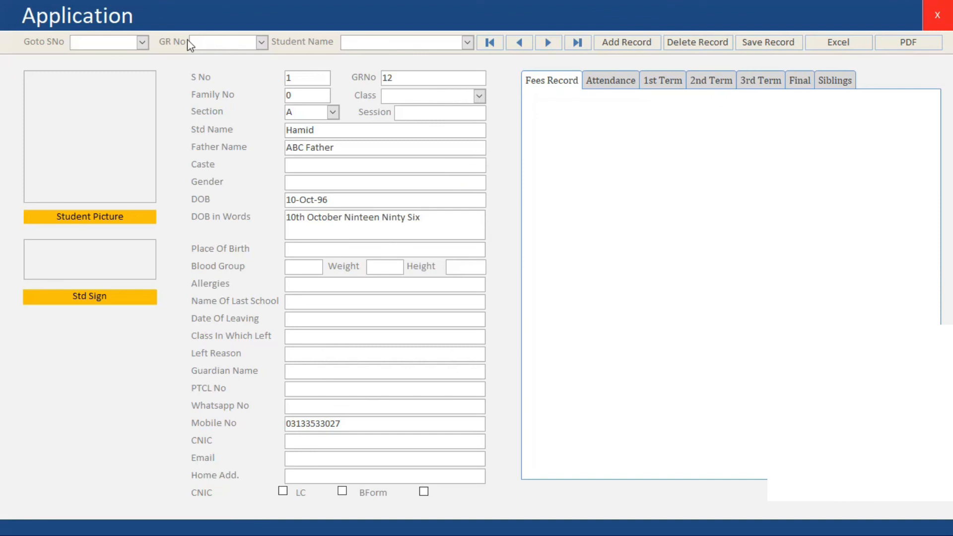
left_click(142, 43)
left_click(126, 83)
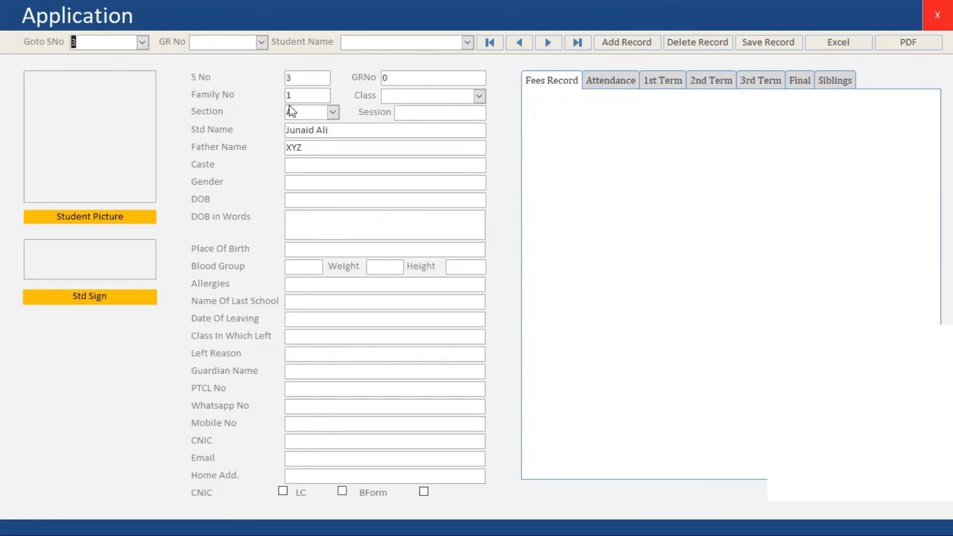